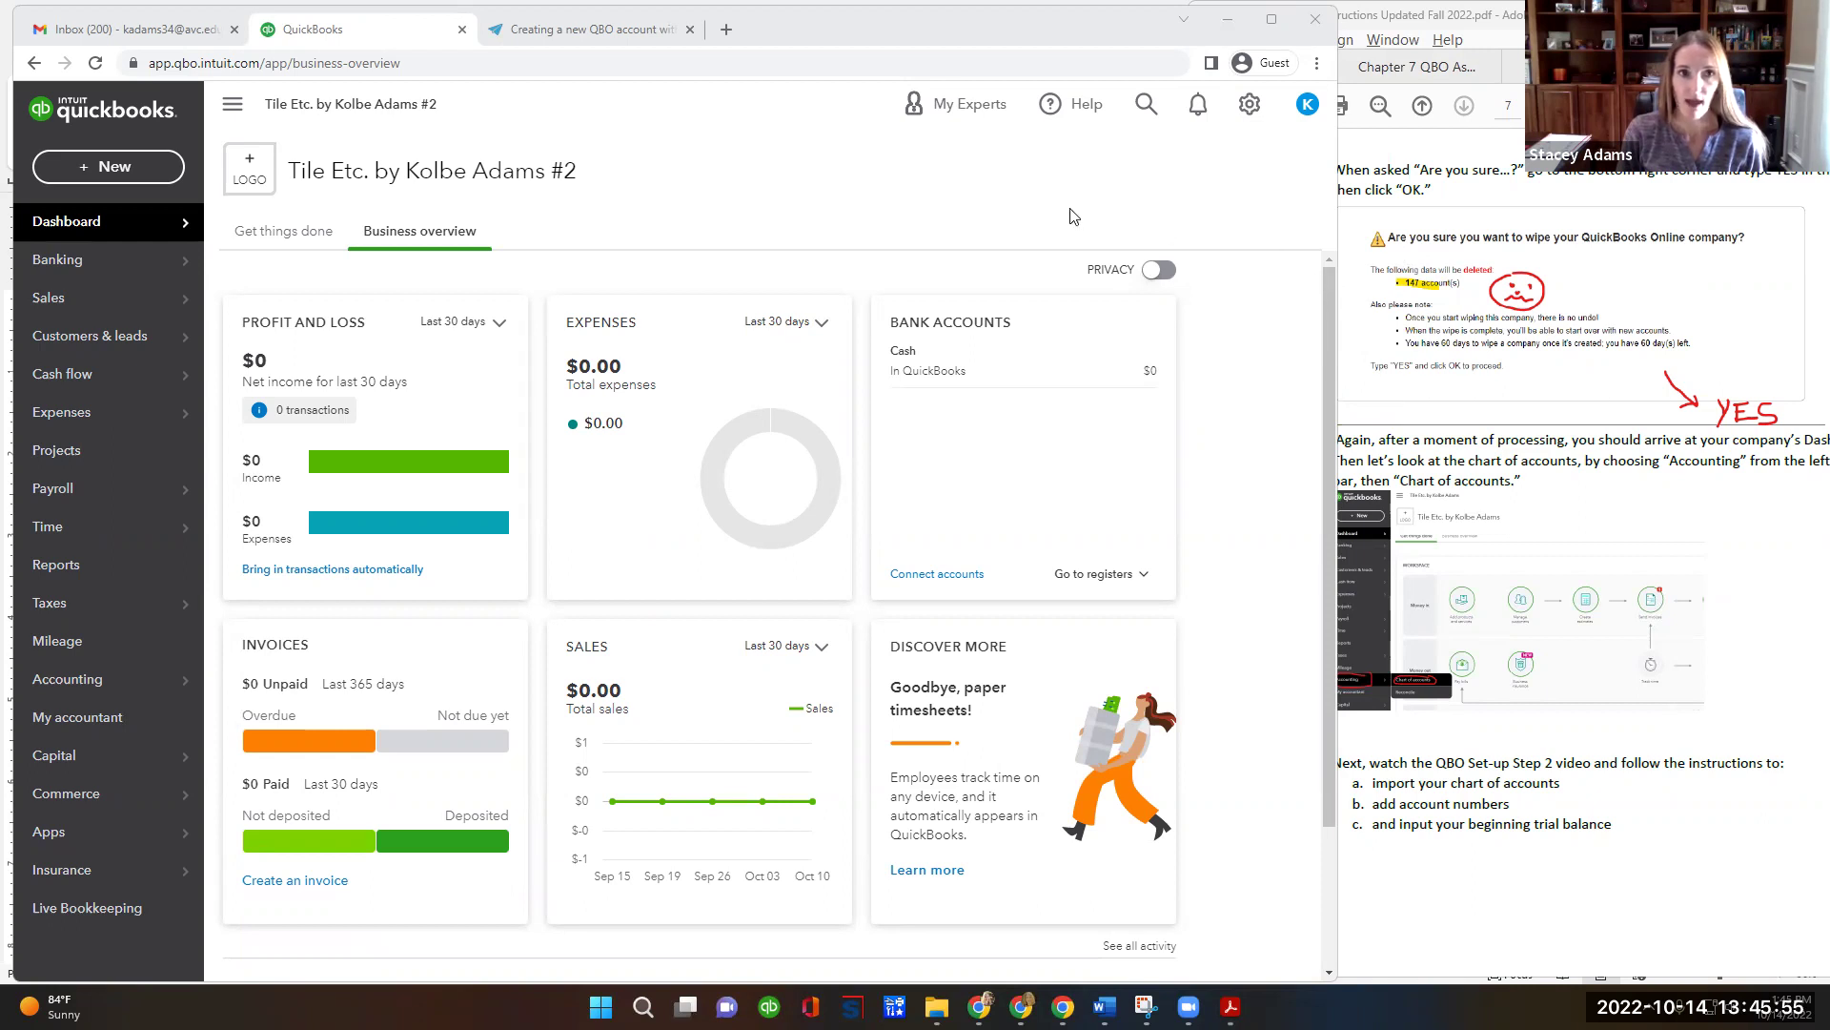
# Change the URL ending to purgecompany and confirm the company wipe with YES.
pyautogui.click(496, 66)
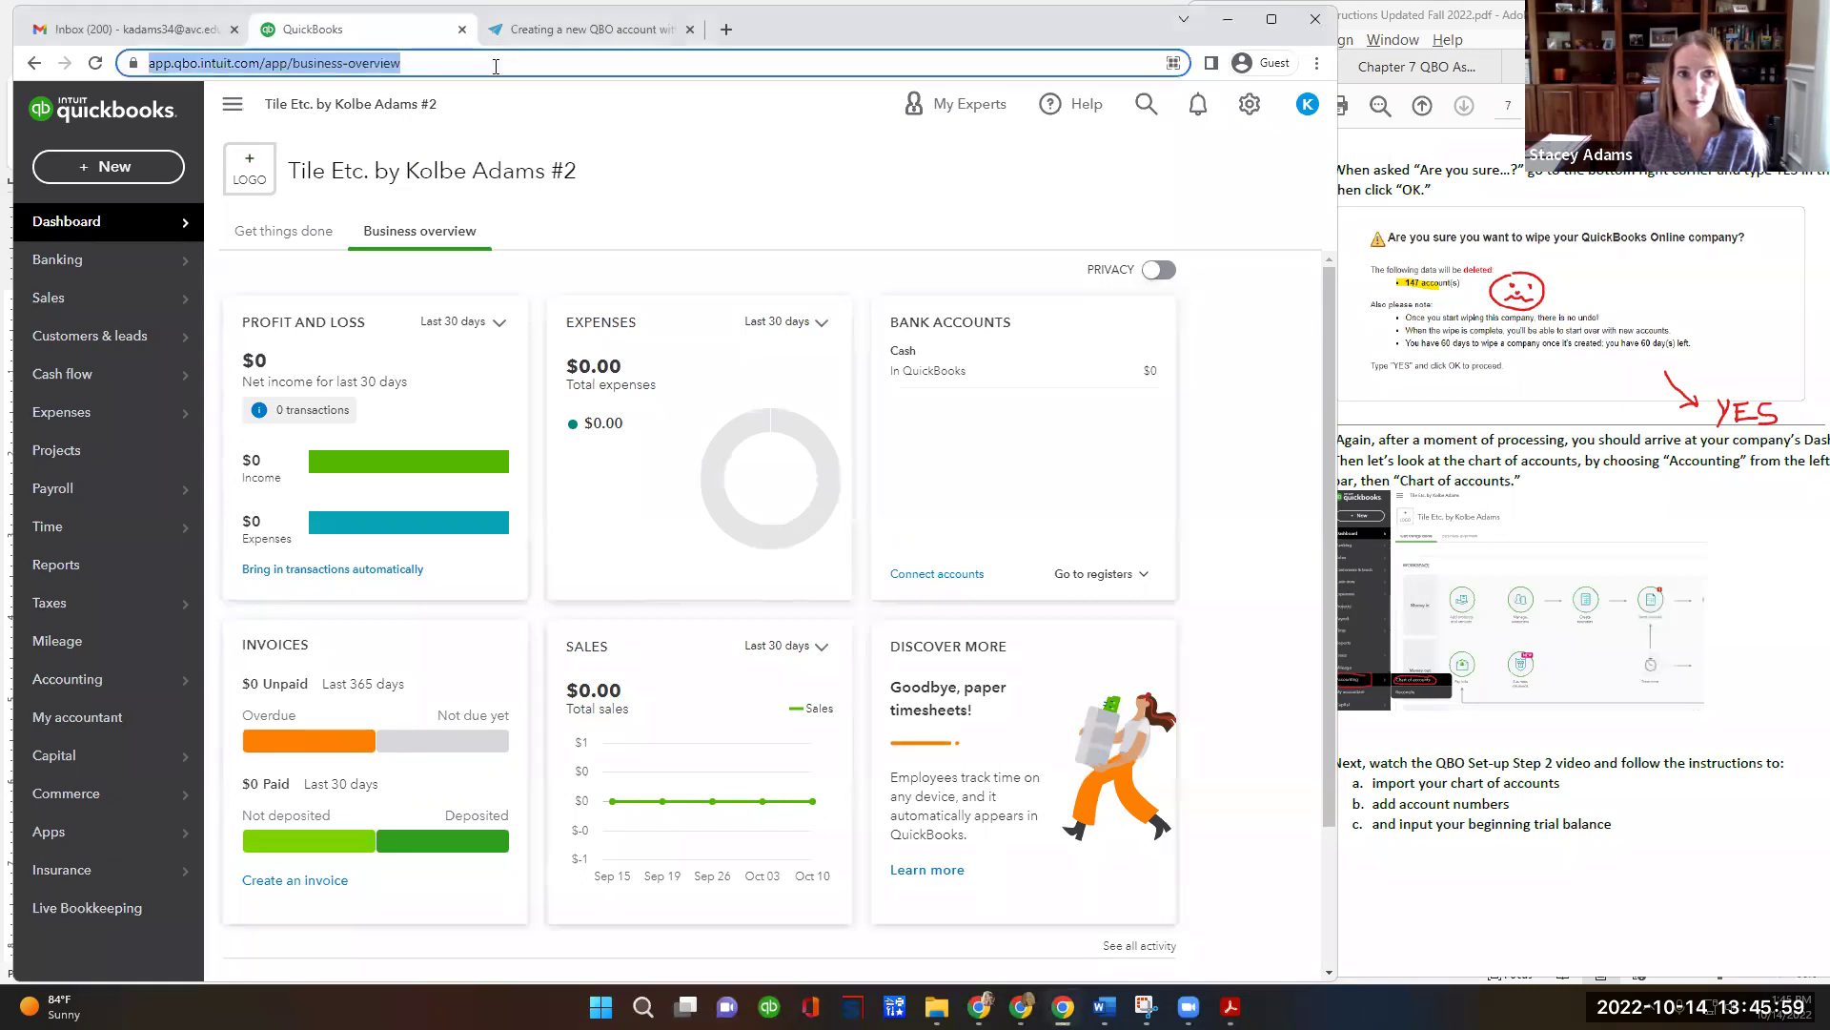
pyautogui.click(496, 66)
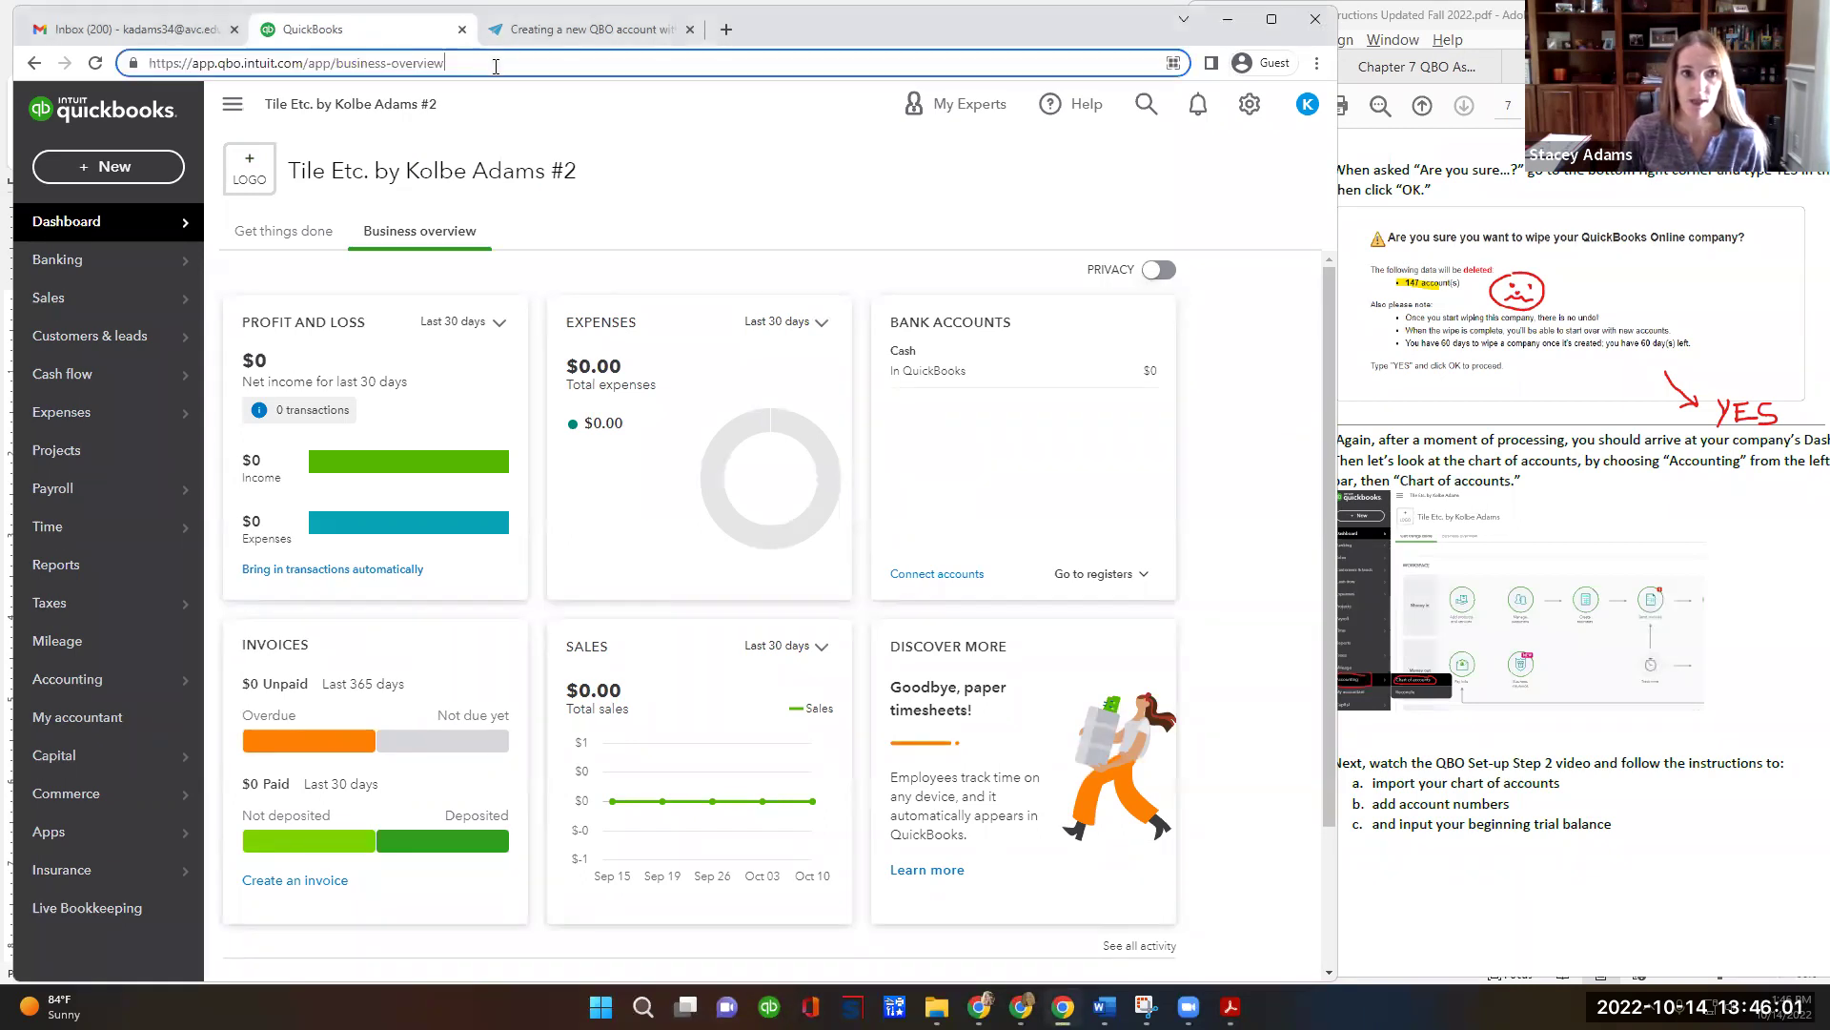
pyautogui.moveTo(453, 69); pyautogui.dragTo(339, 75)
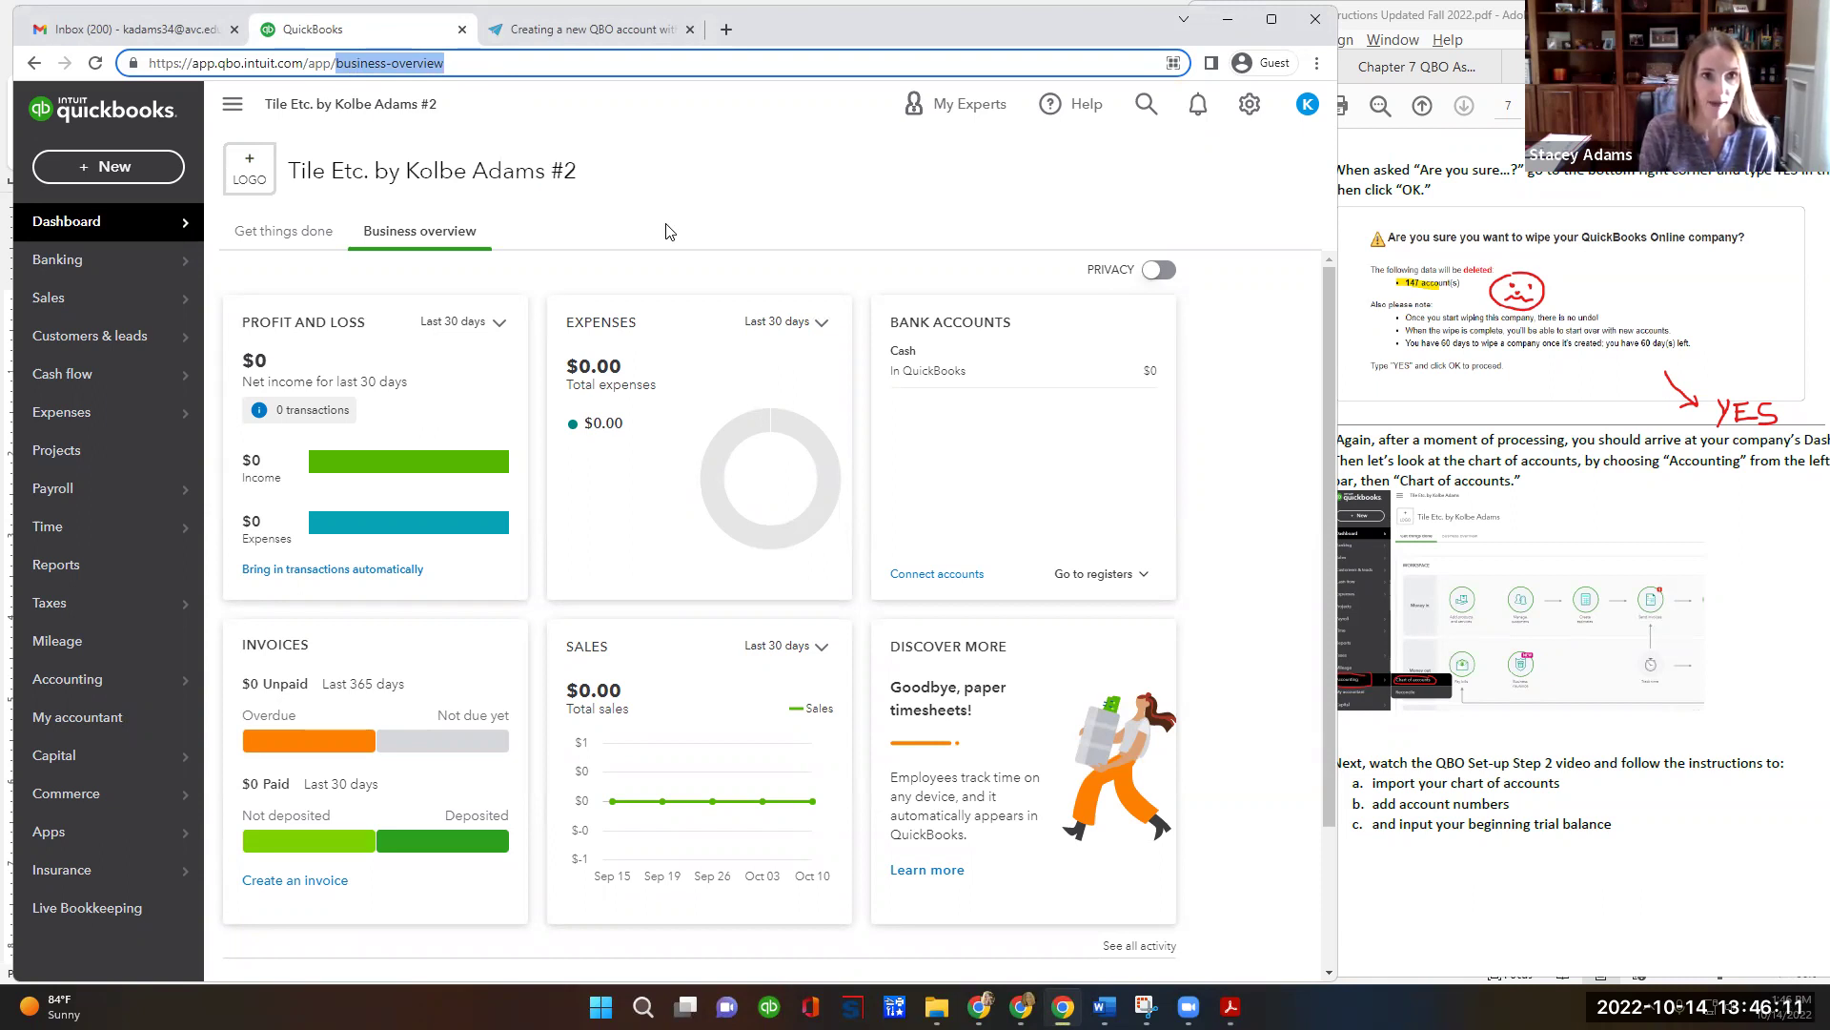
pyautogui.write('purgec')
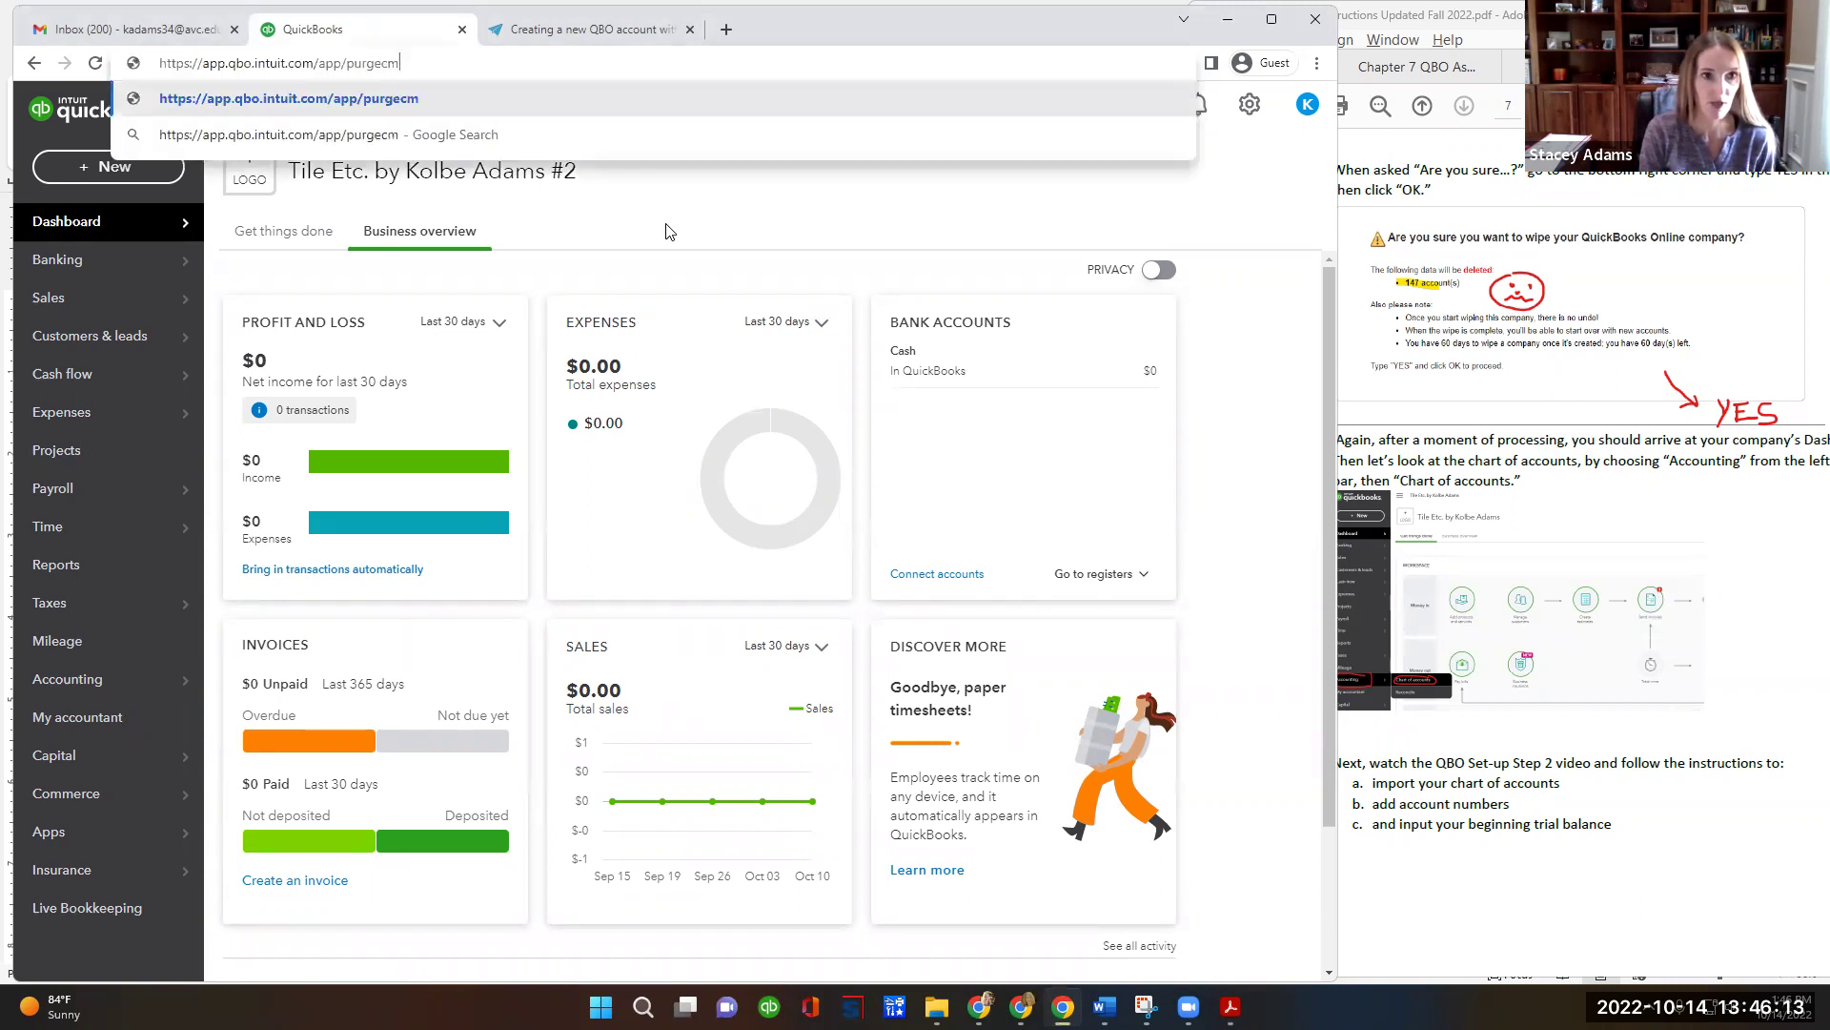
pyautogui.write('ompany')
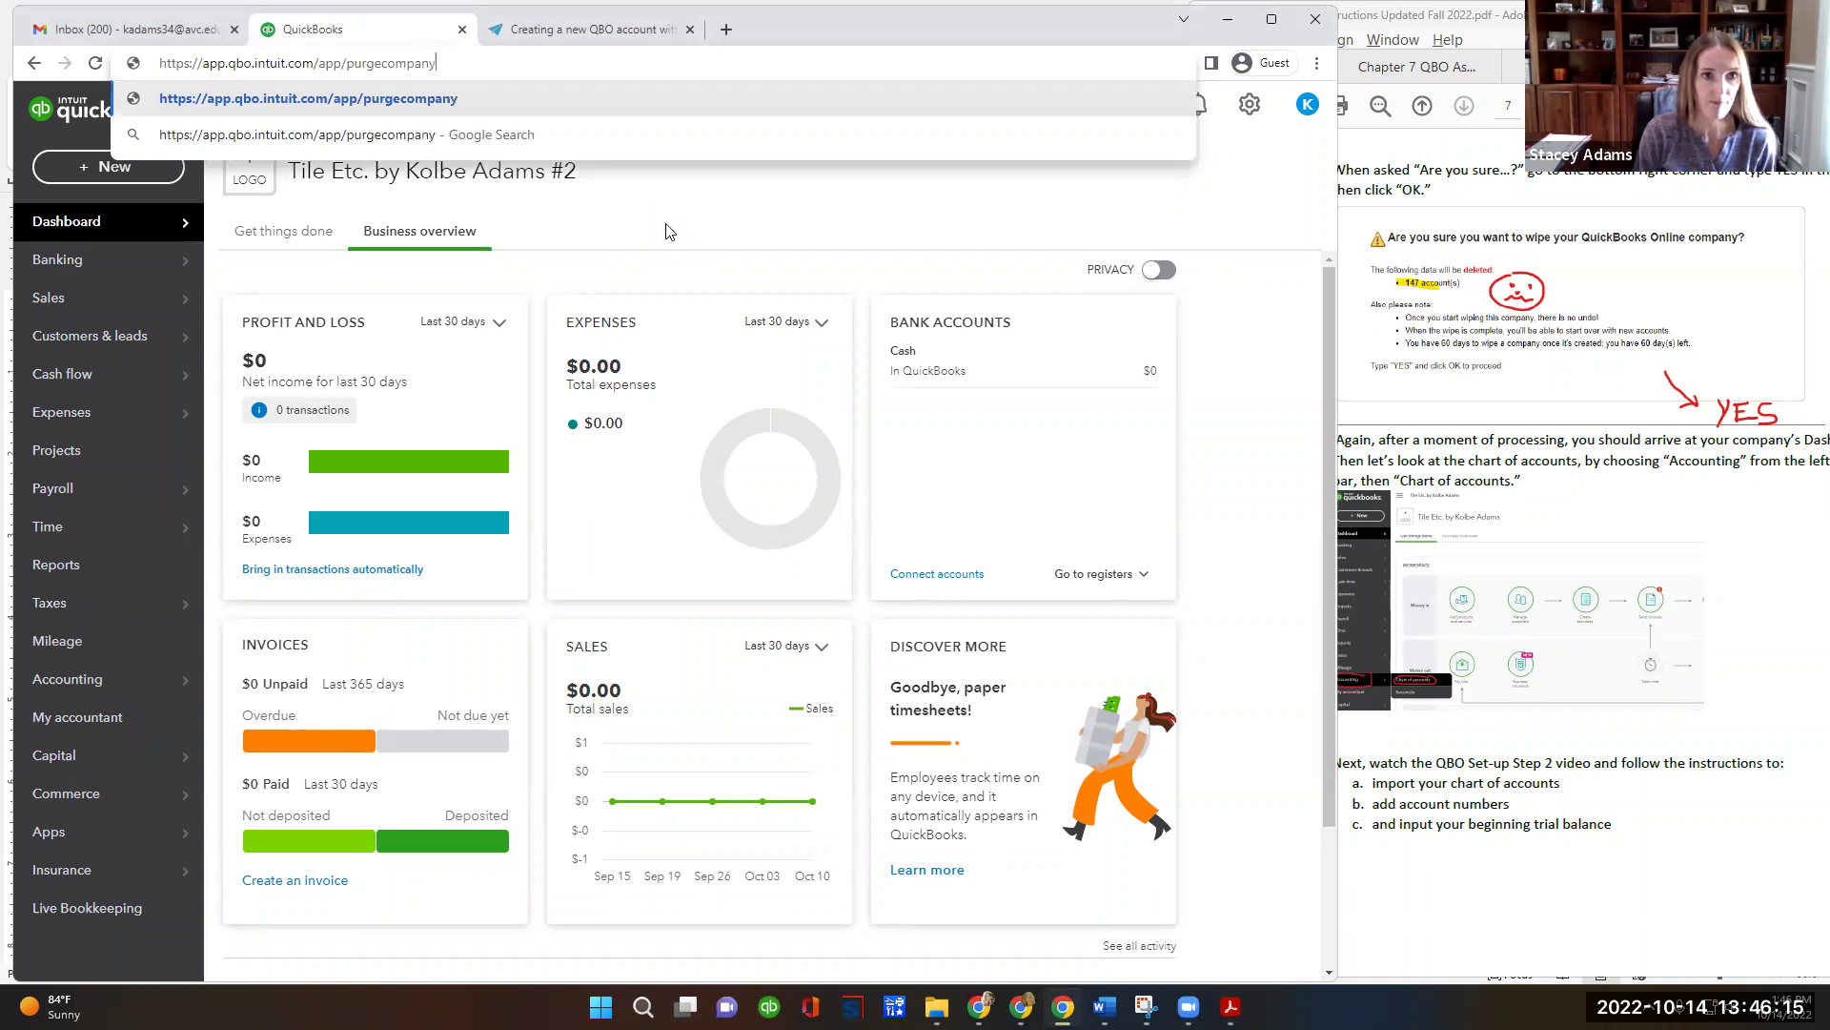
pyautogui.press('Return')
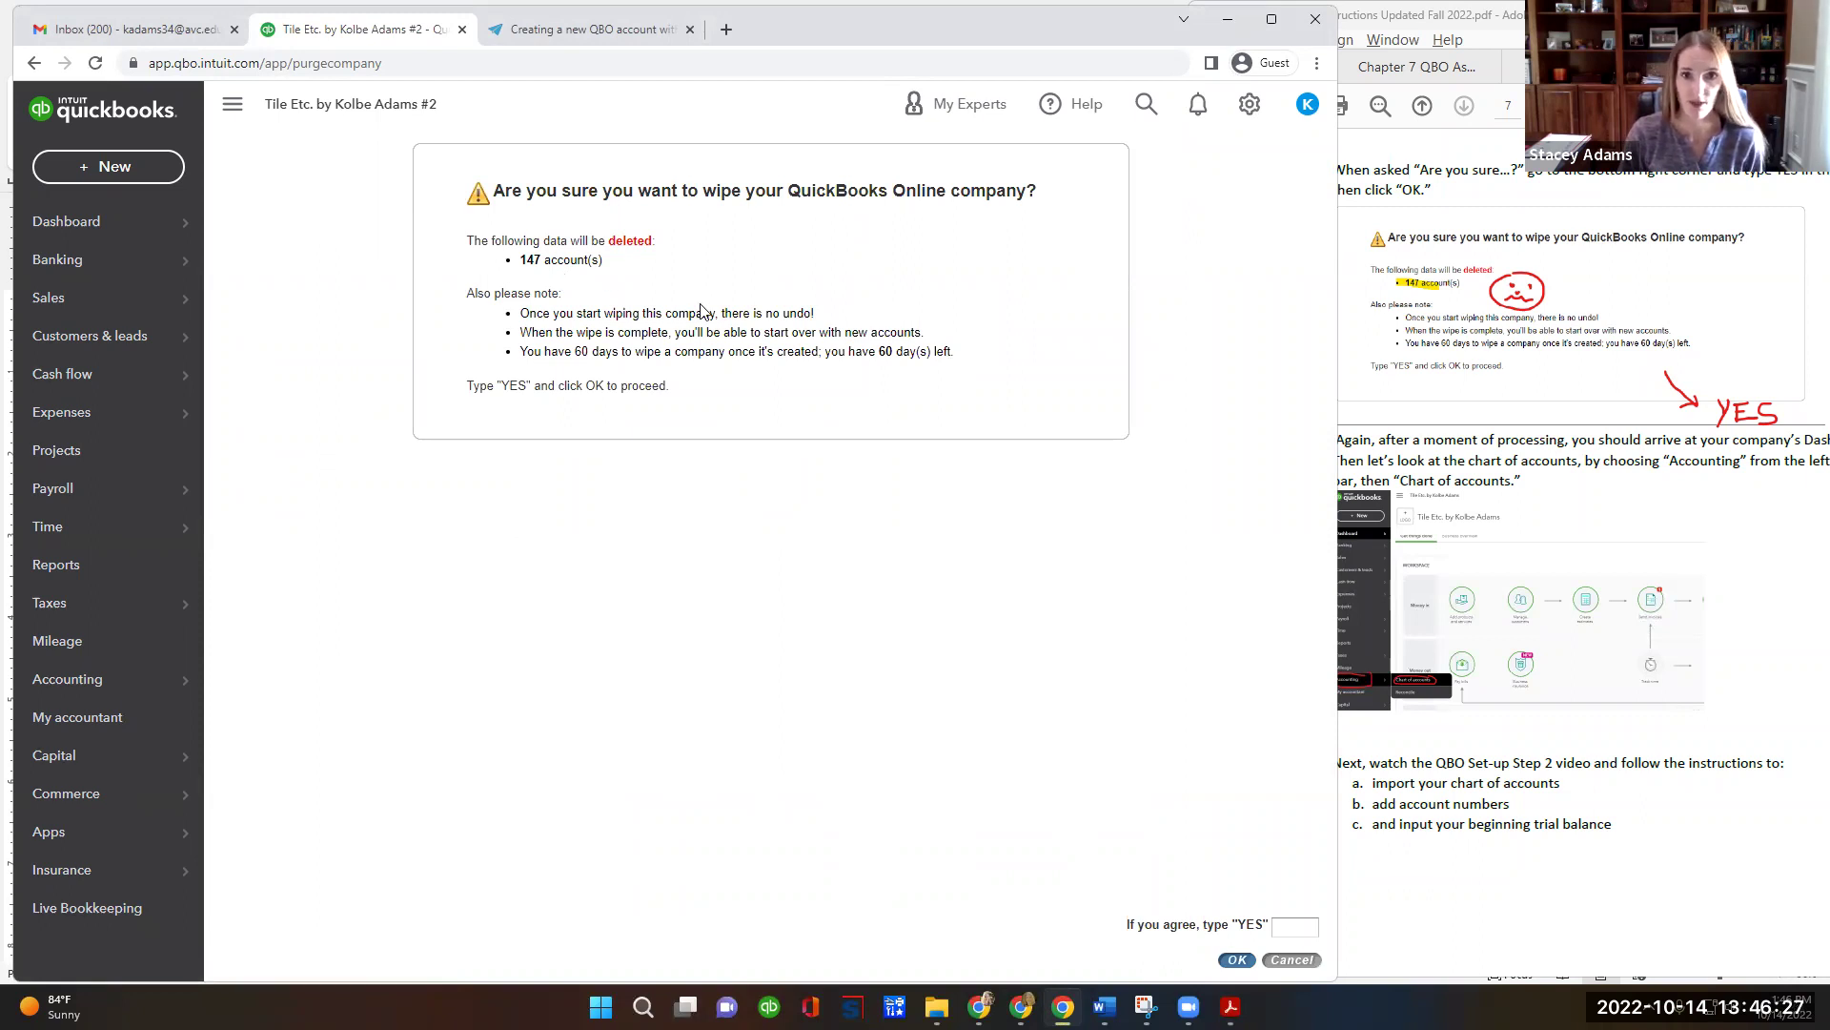
pyautogui.click(1285, 924)
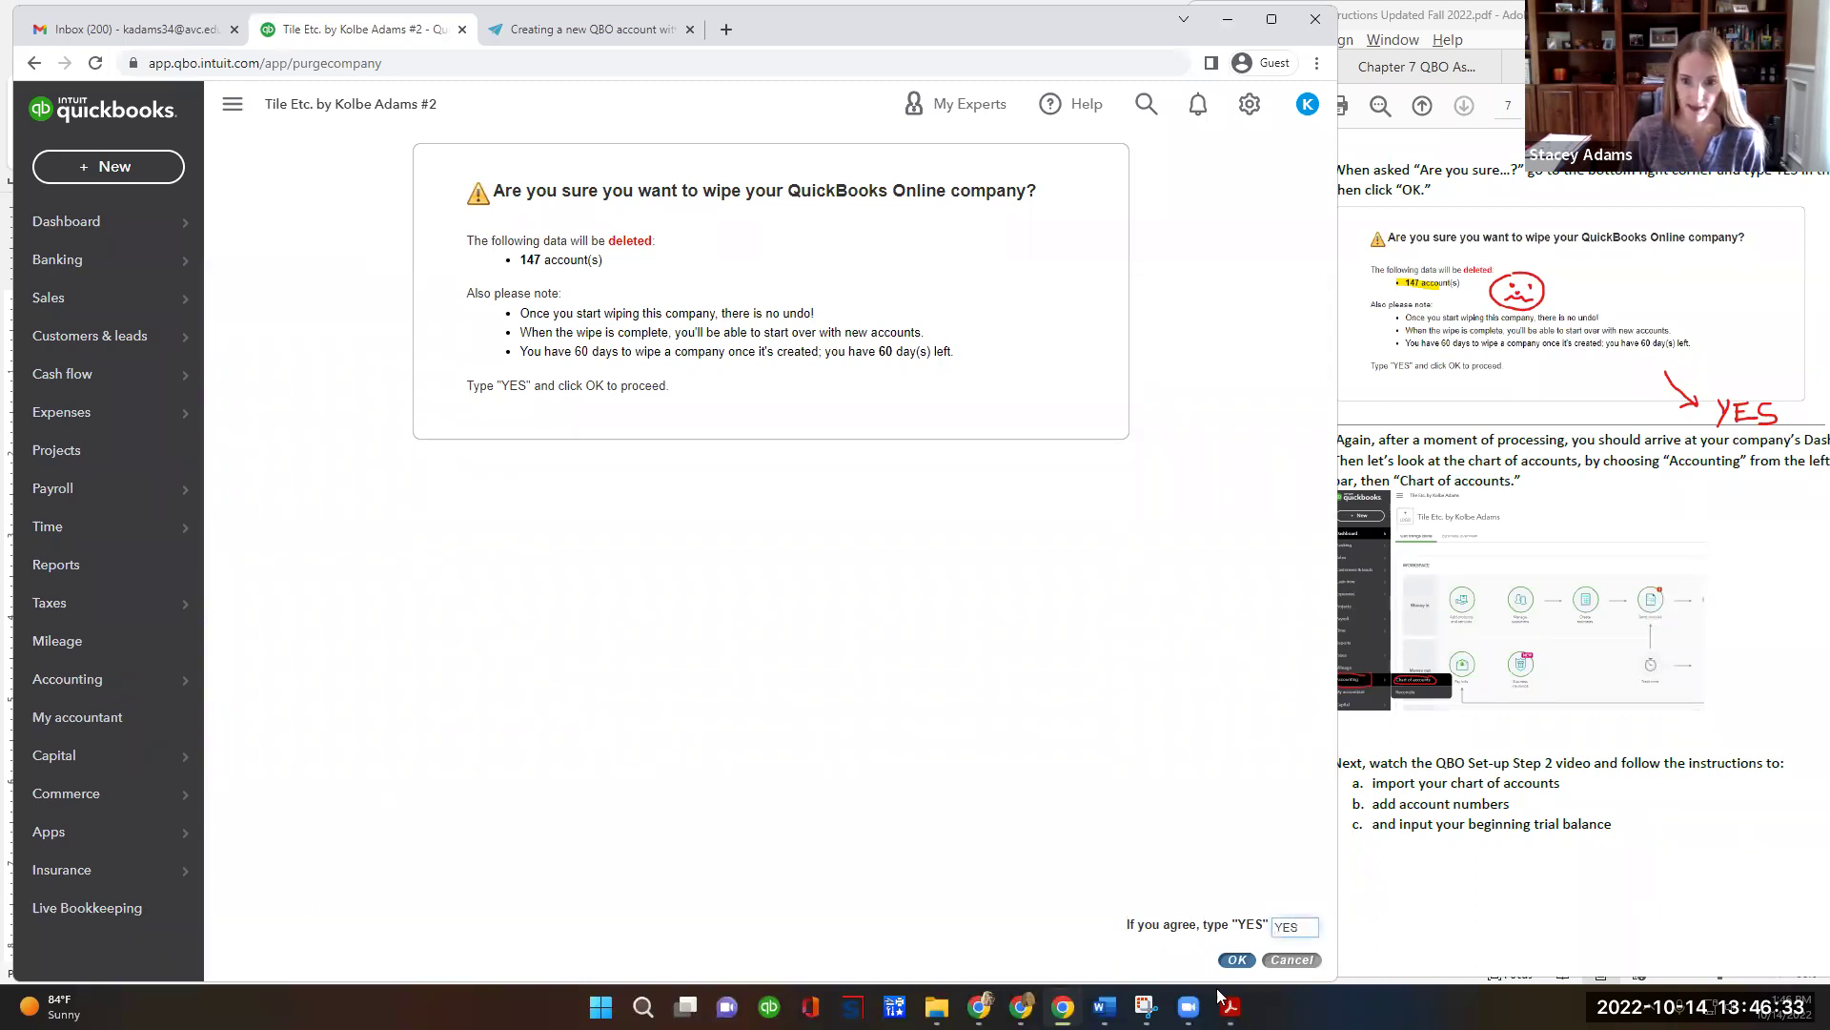
pyautogui.click(1236, 959)
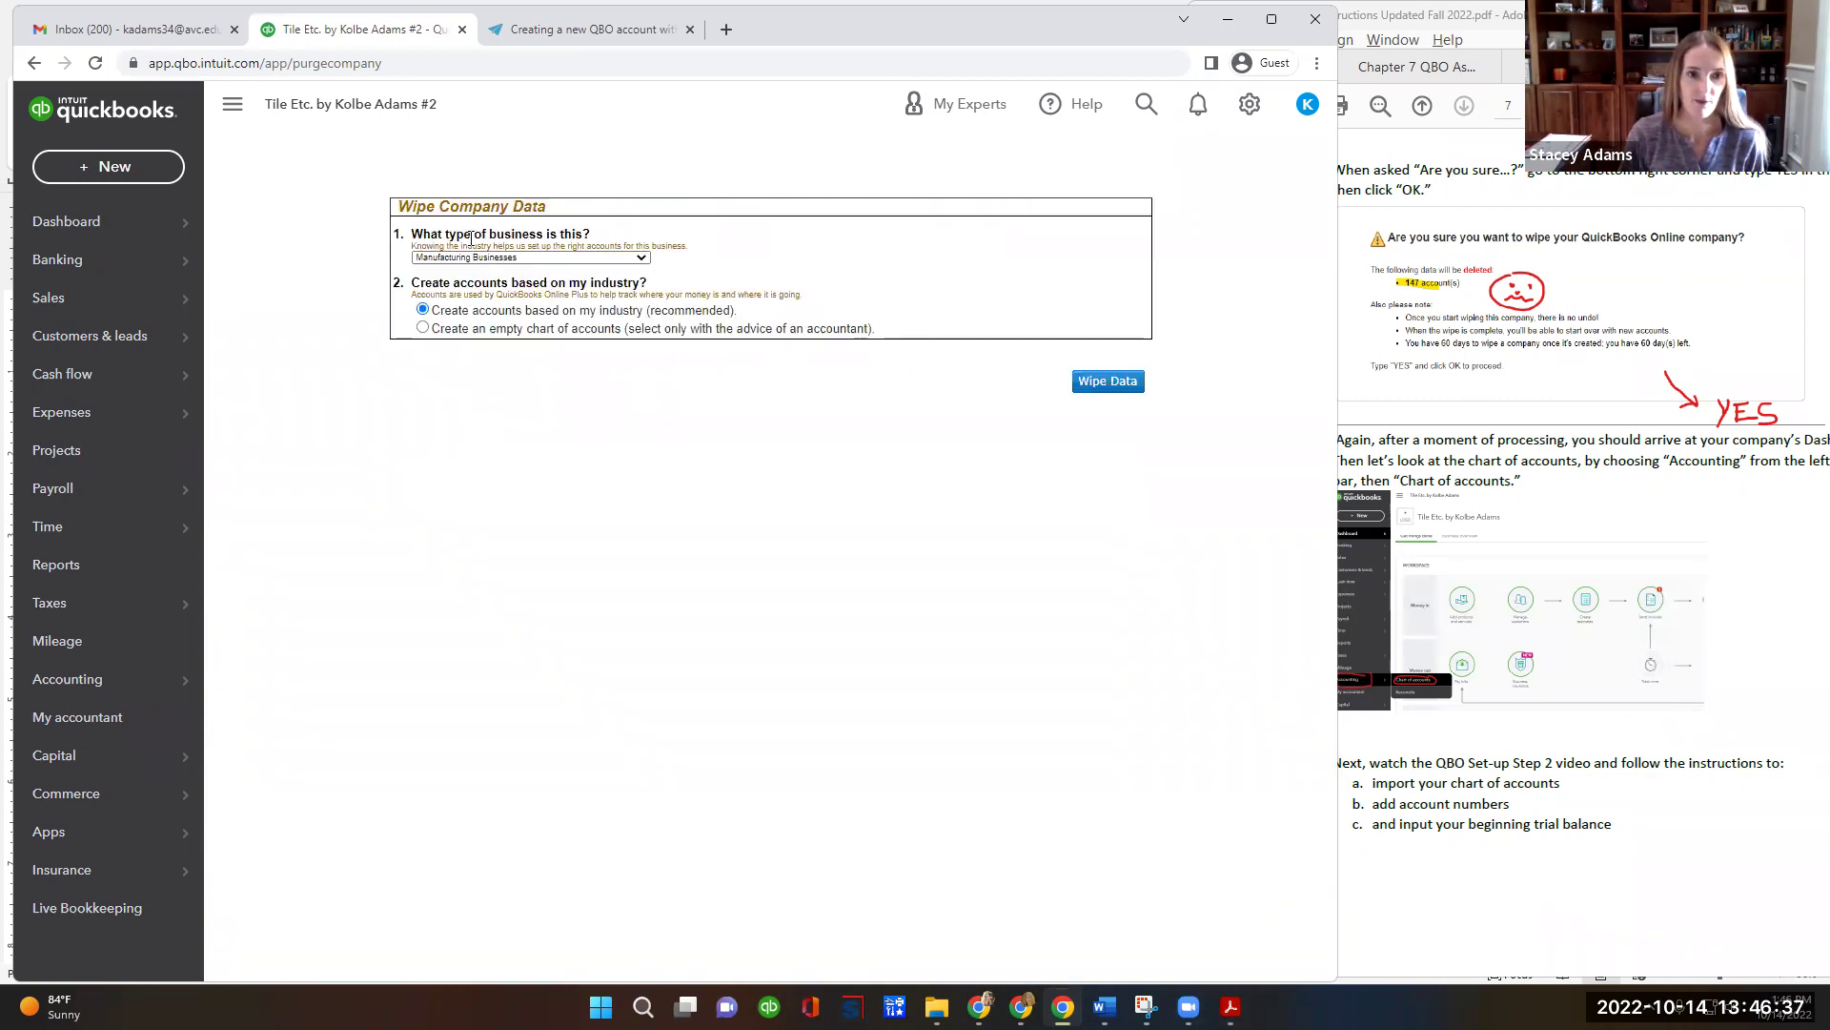
# Wipe the data as Other Accounting Services using an empty chart of accounts.
pyautogui.click(642, 260)
pyautogui.click(640, 265)
pyautogui.click(642, 261)
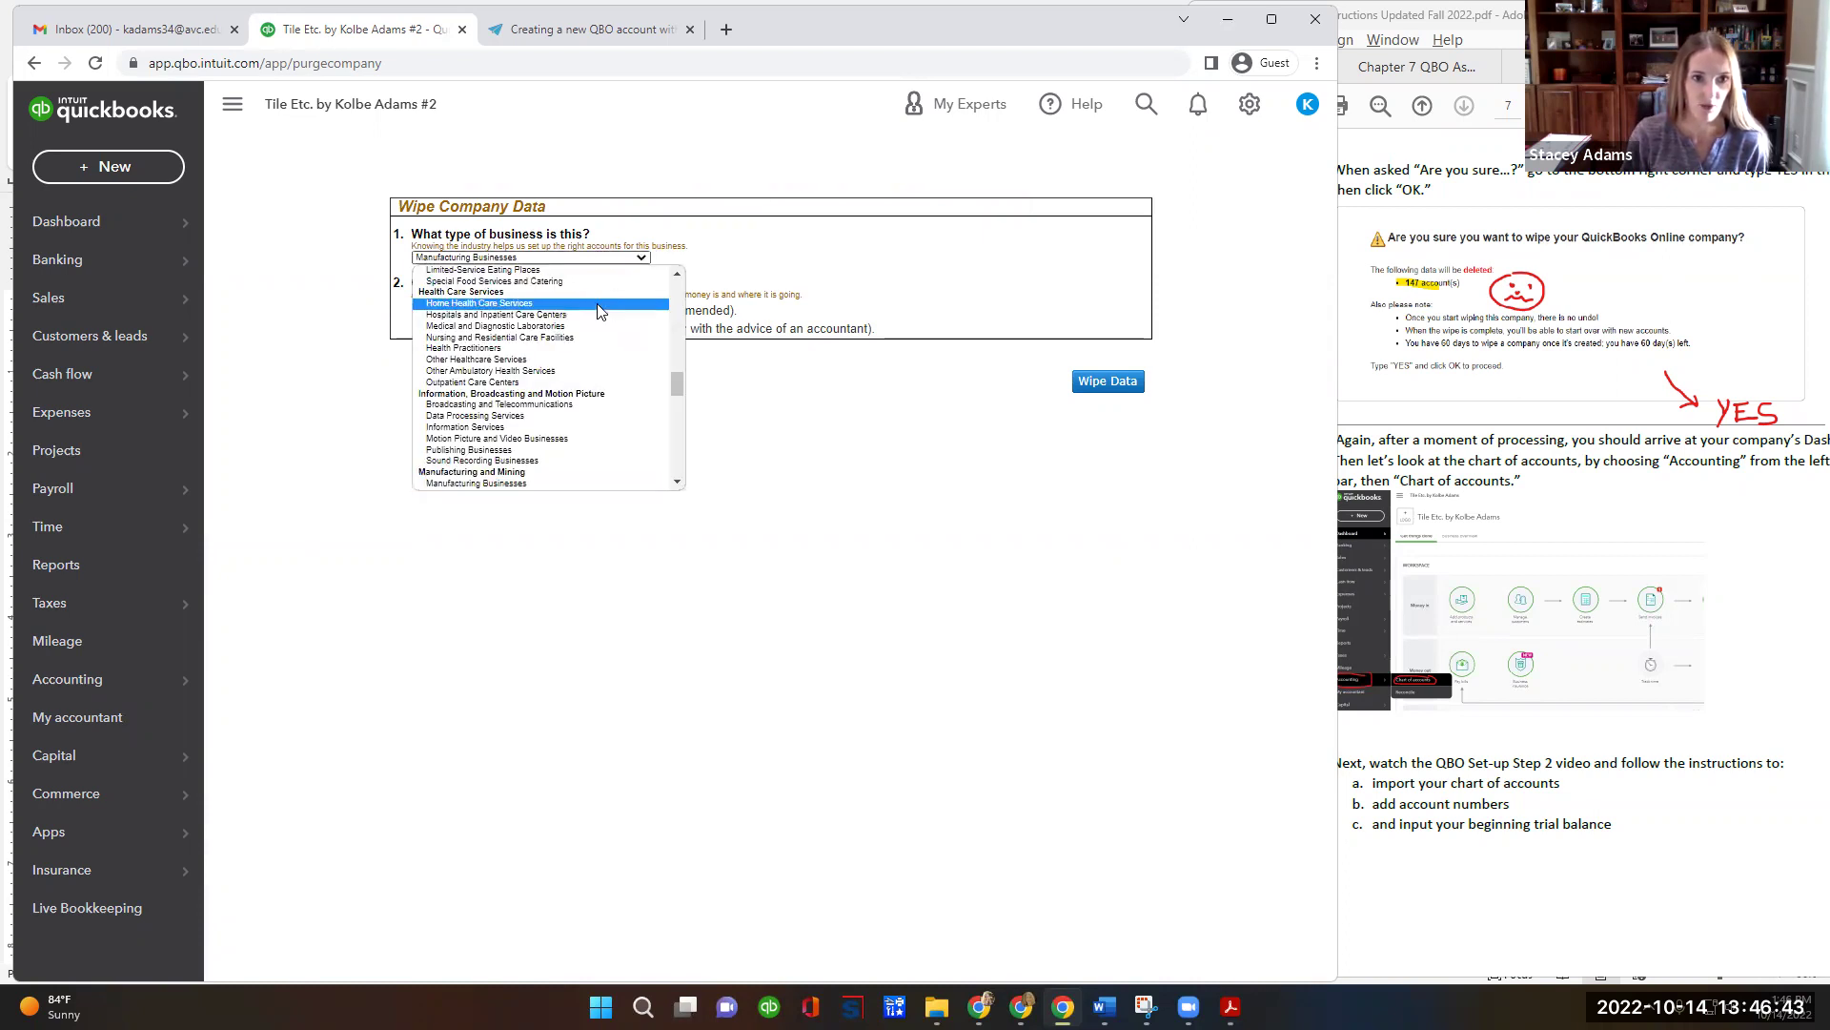
pyautogui.scroll(10, 598, 312)
pyautogui.scroll(3, 598, 312)
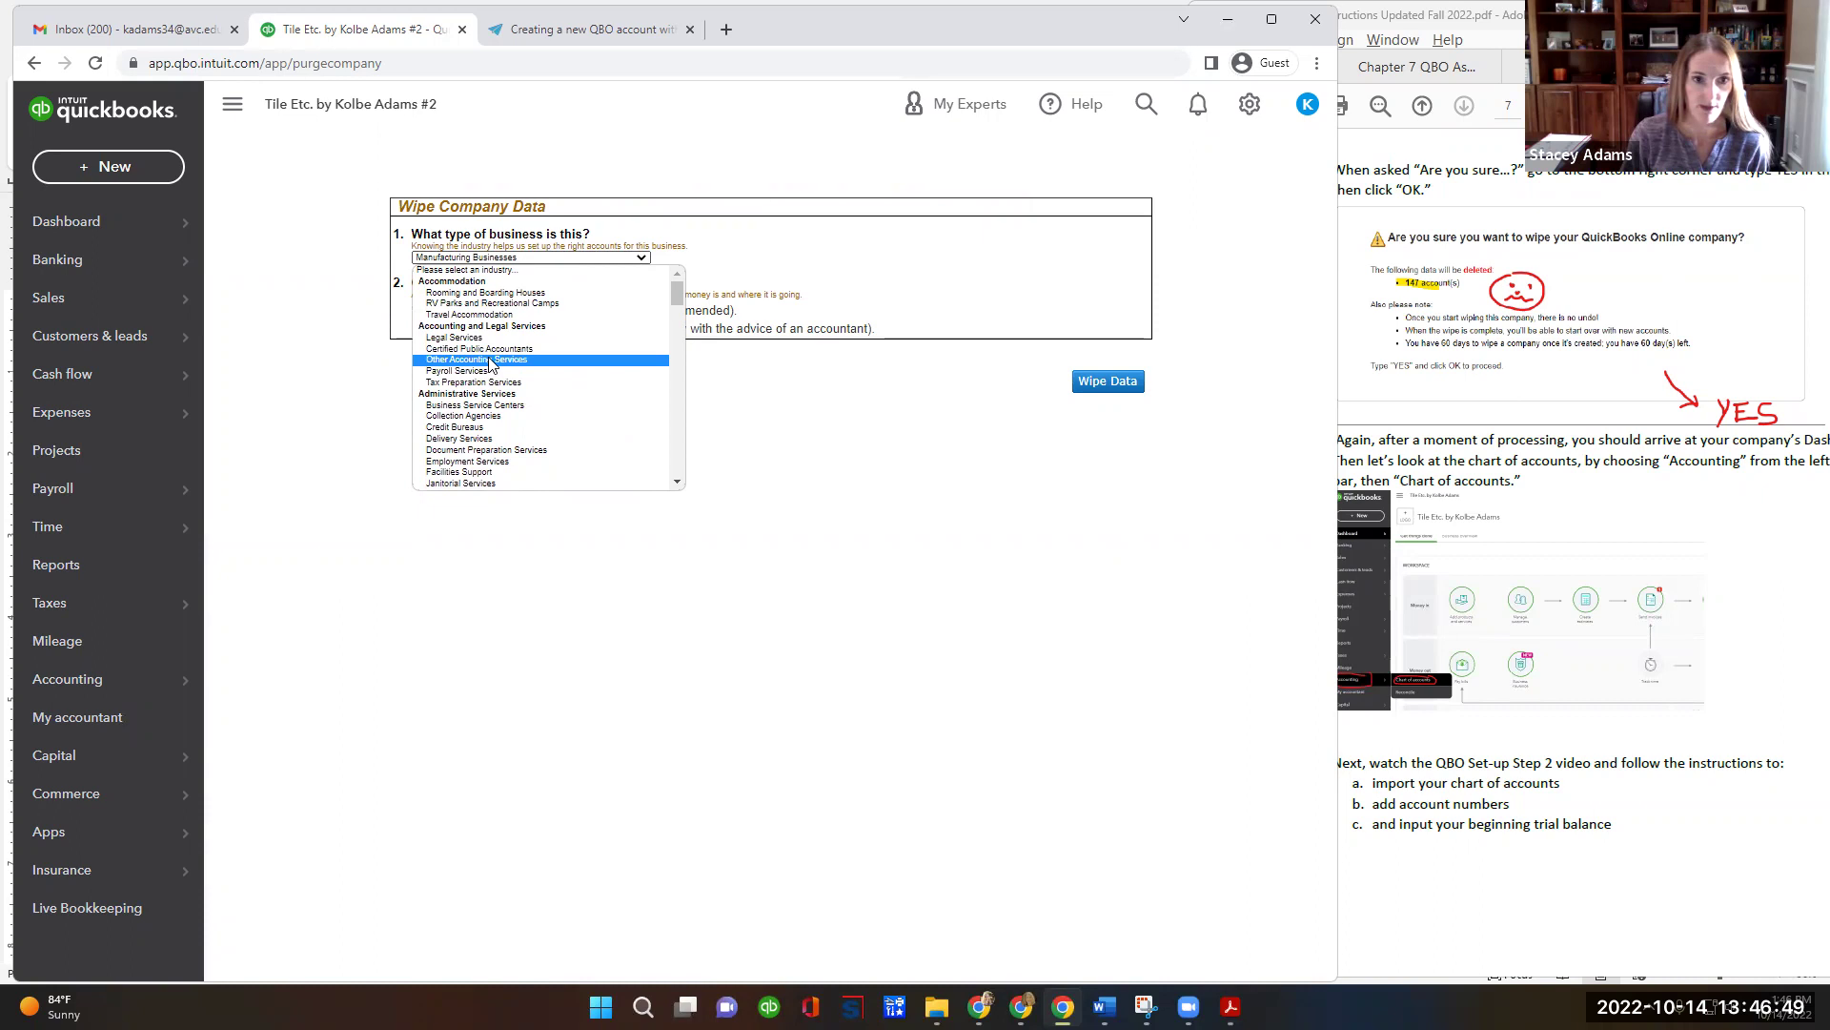
pyautogui.click(491, 361)
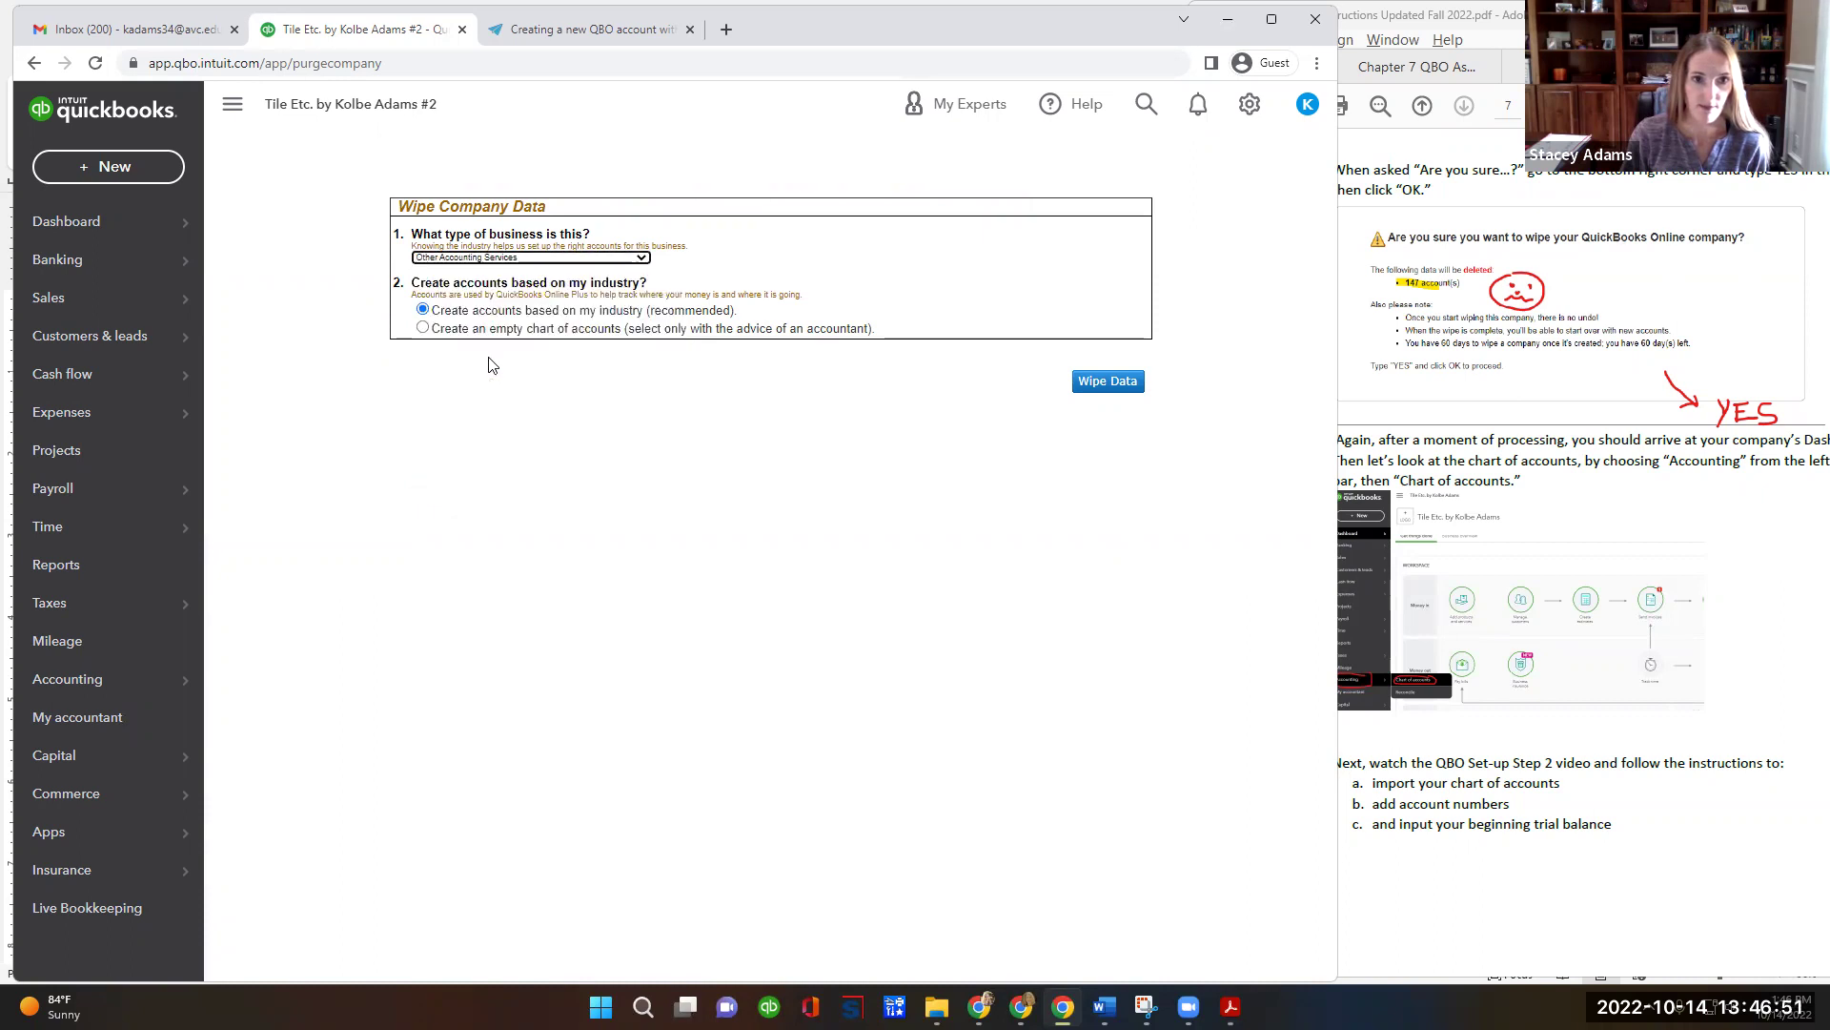
pyautogui.click(424, 333)
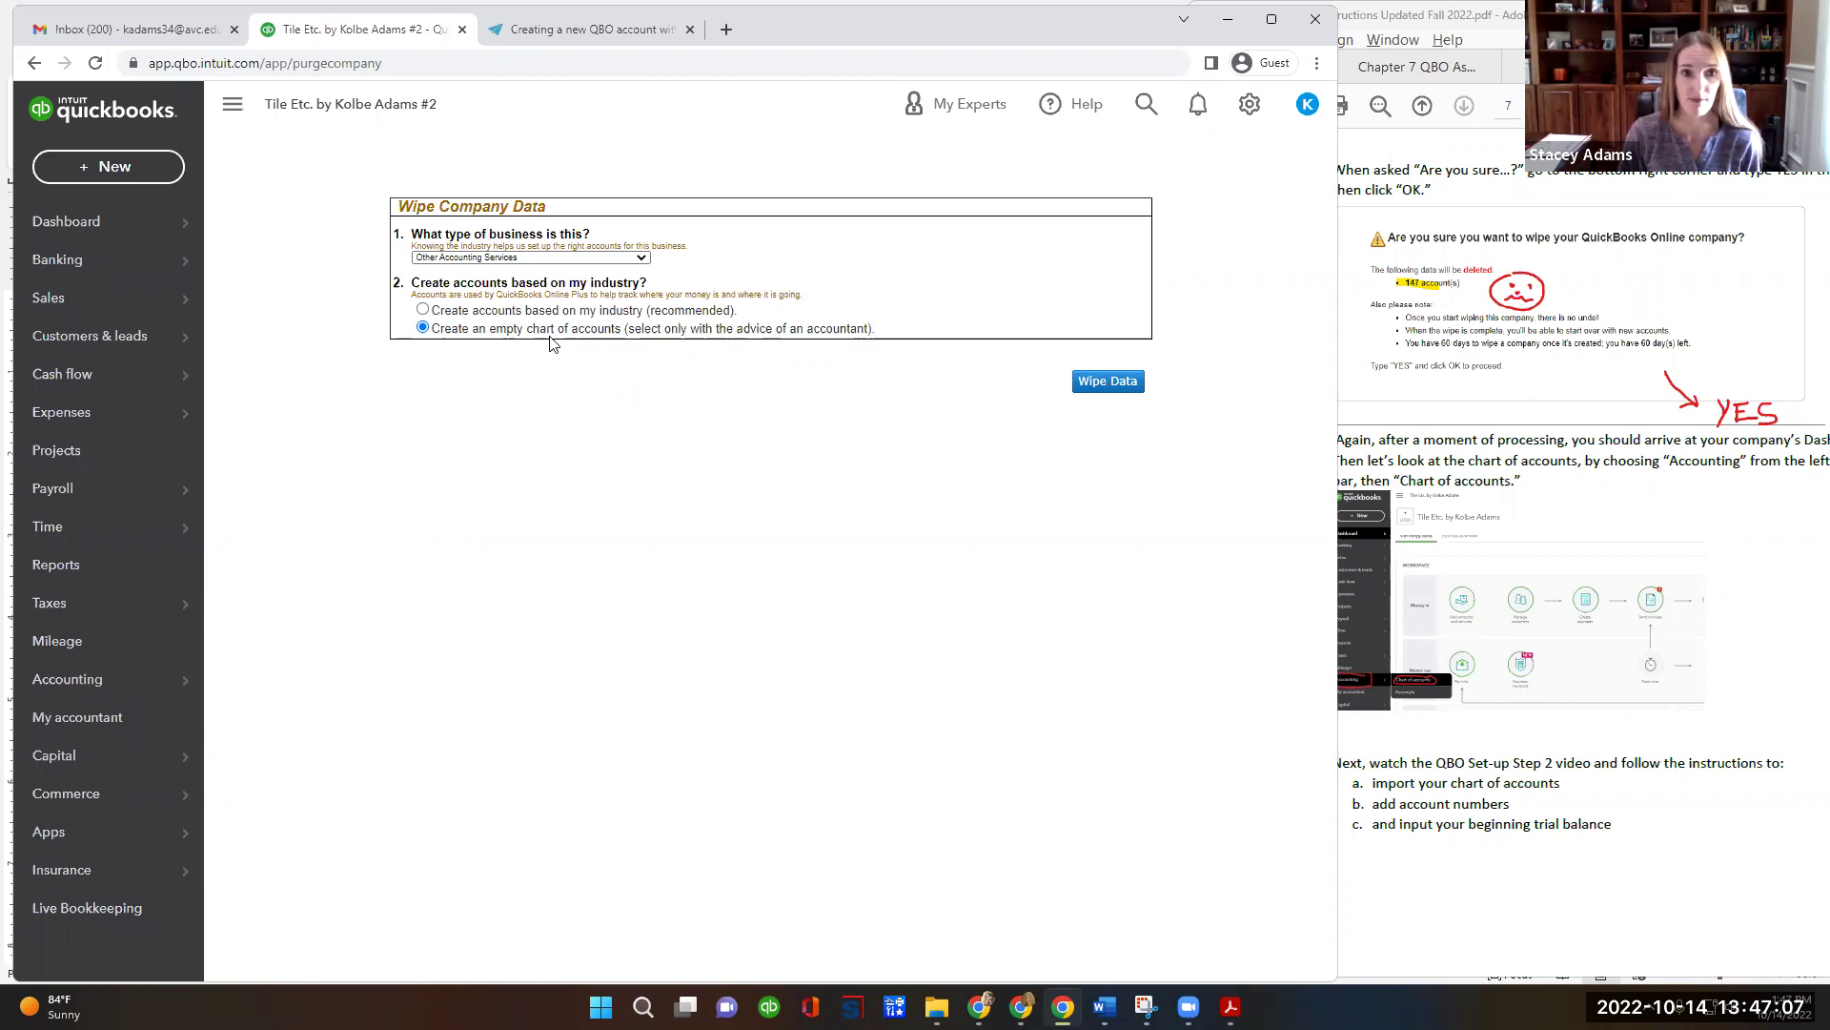
pyautogui.click(1095, 385)
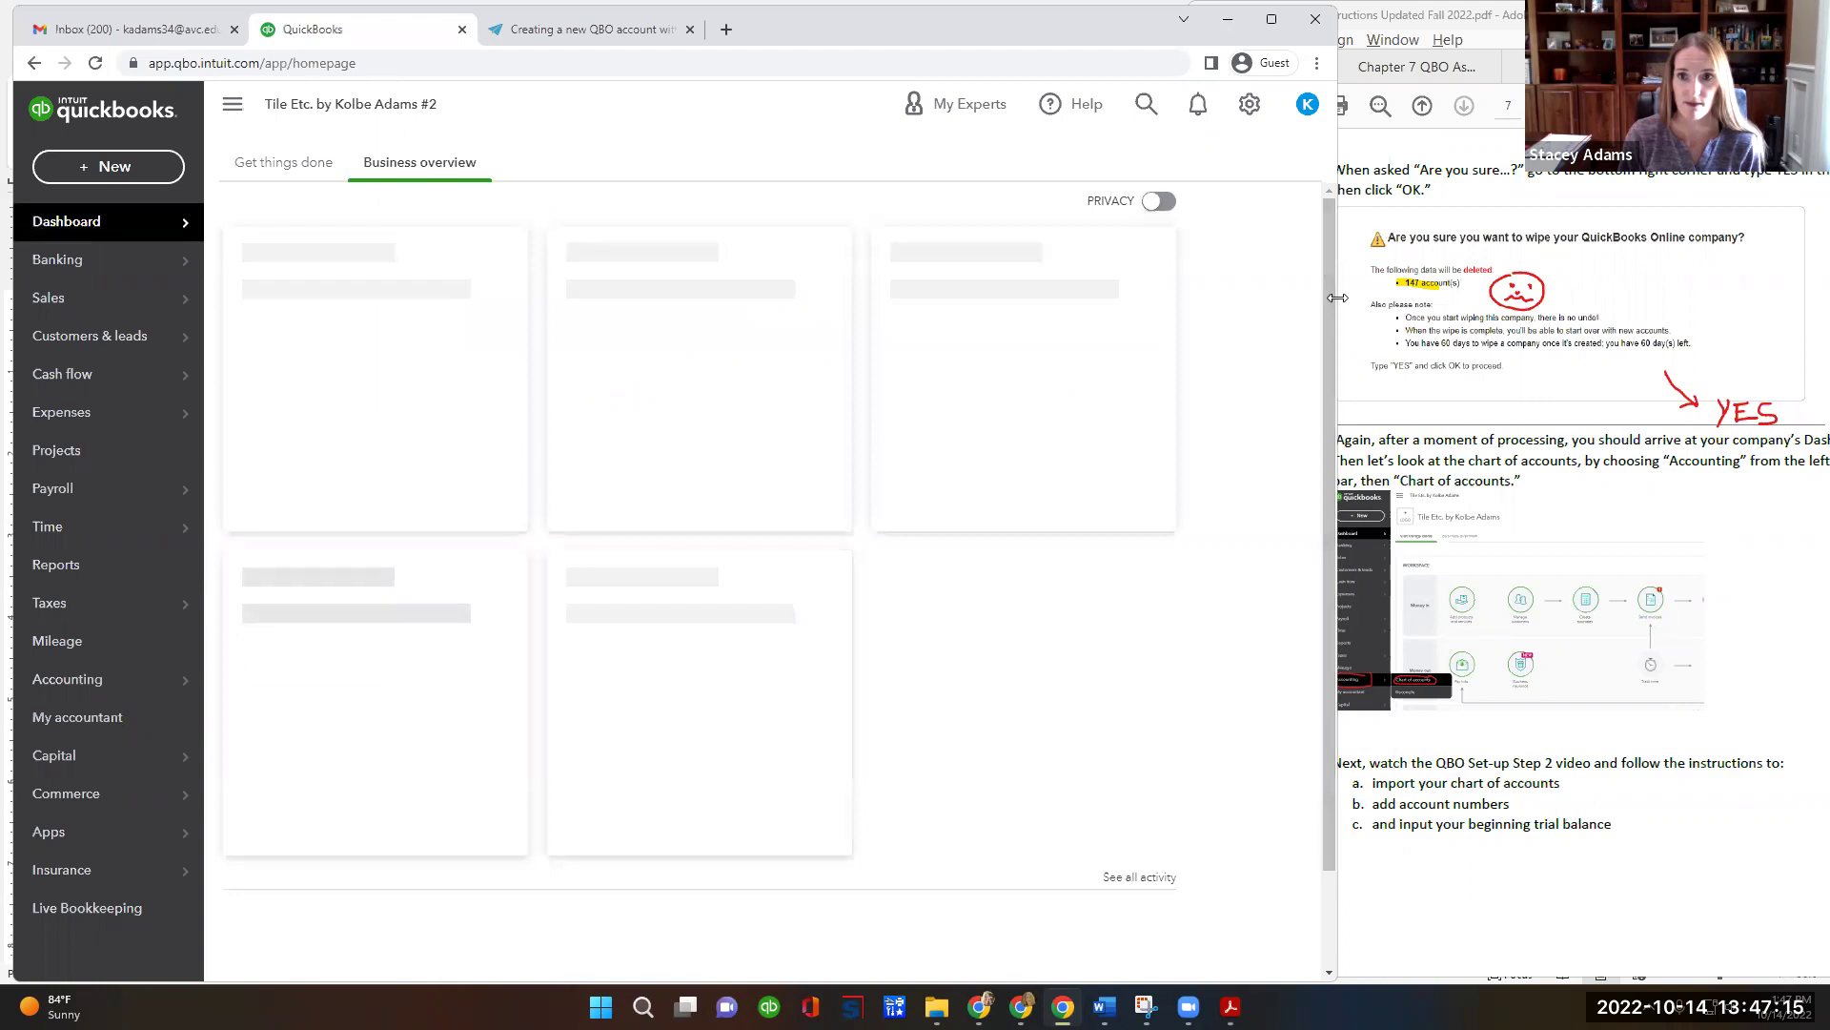
# Widen the browser and open the Chart of accounts, now holding six default accounts.
pyautogui.moveTo(1338, 299); pyautogui.dragTo(1442, 326)
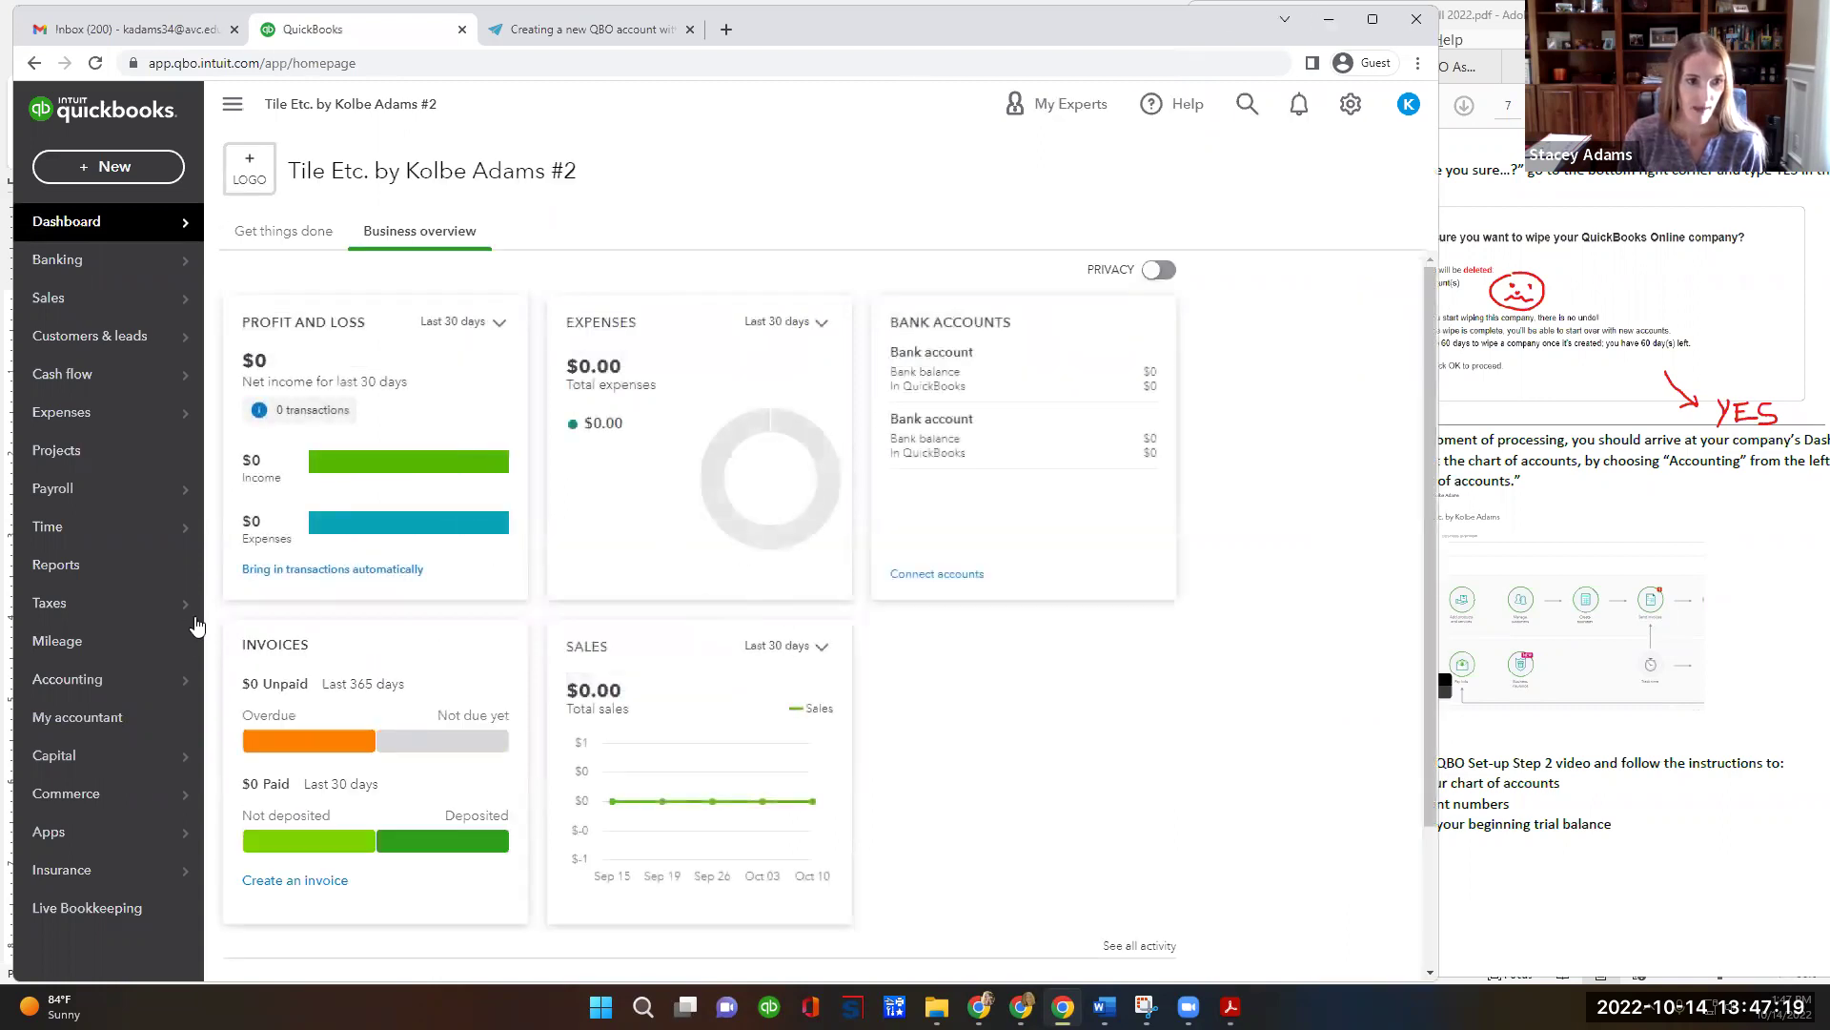
pyautogui.moveTo(90, 684)
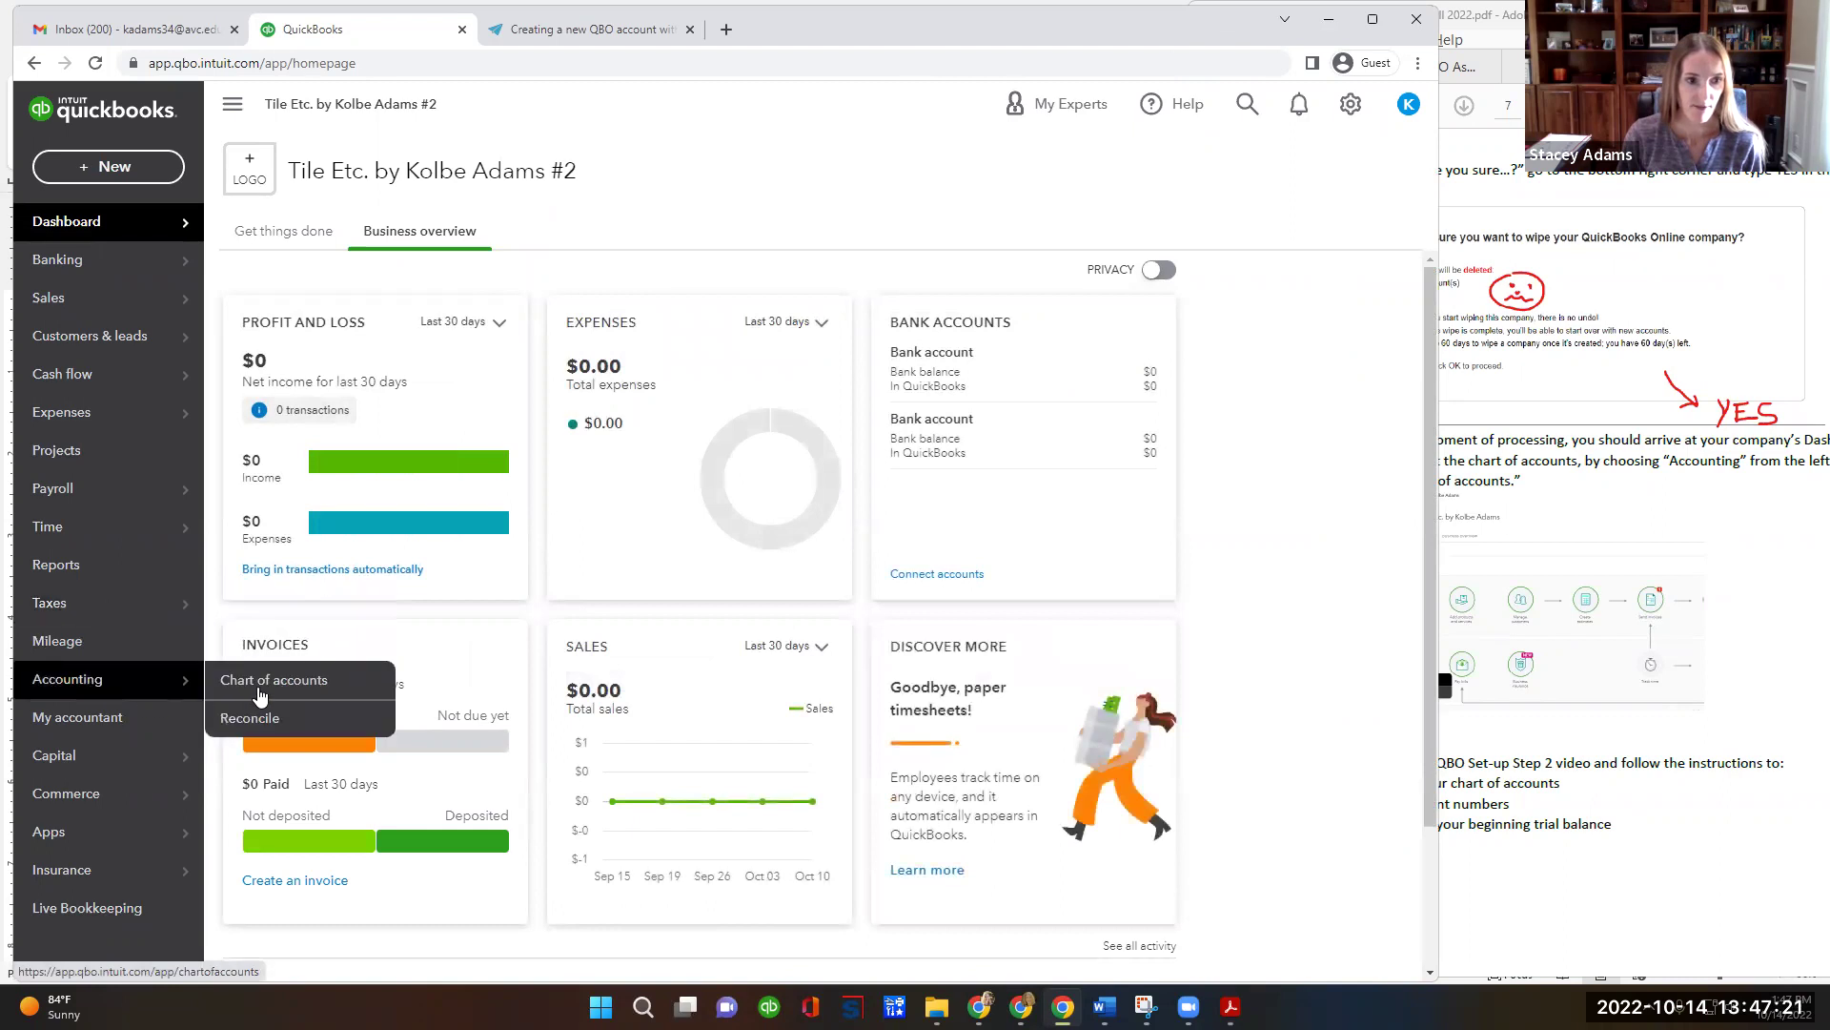
pyautogui.click(297, 685)
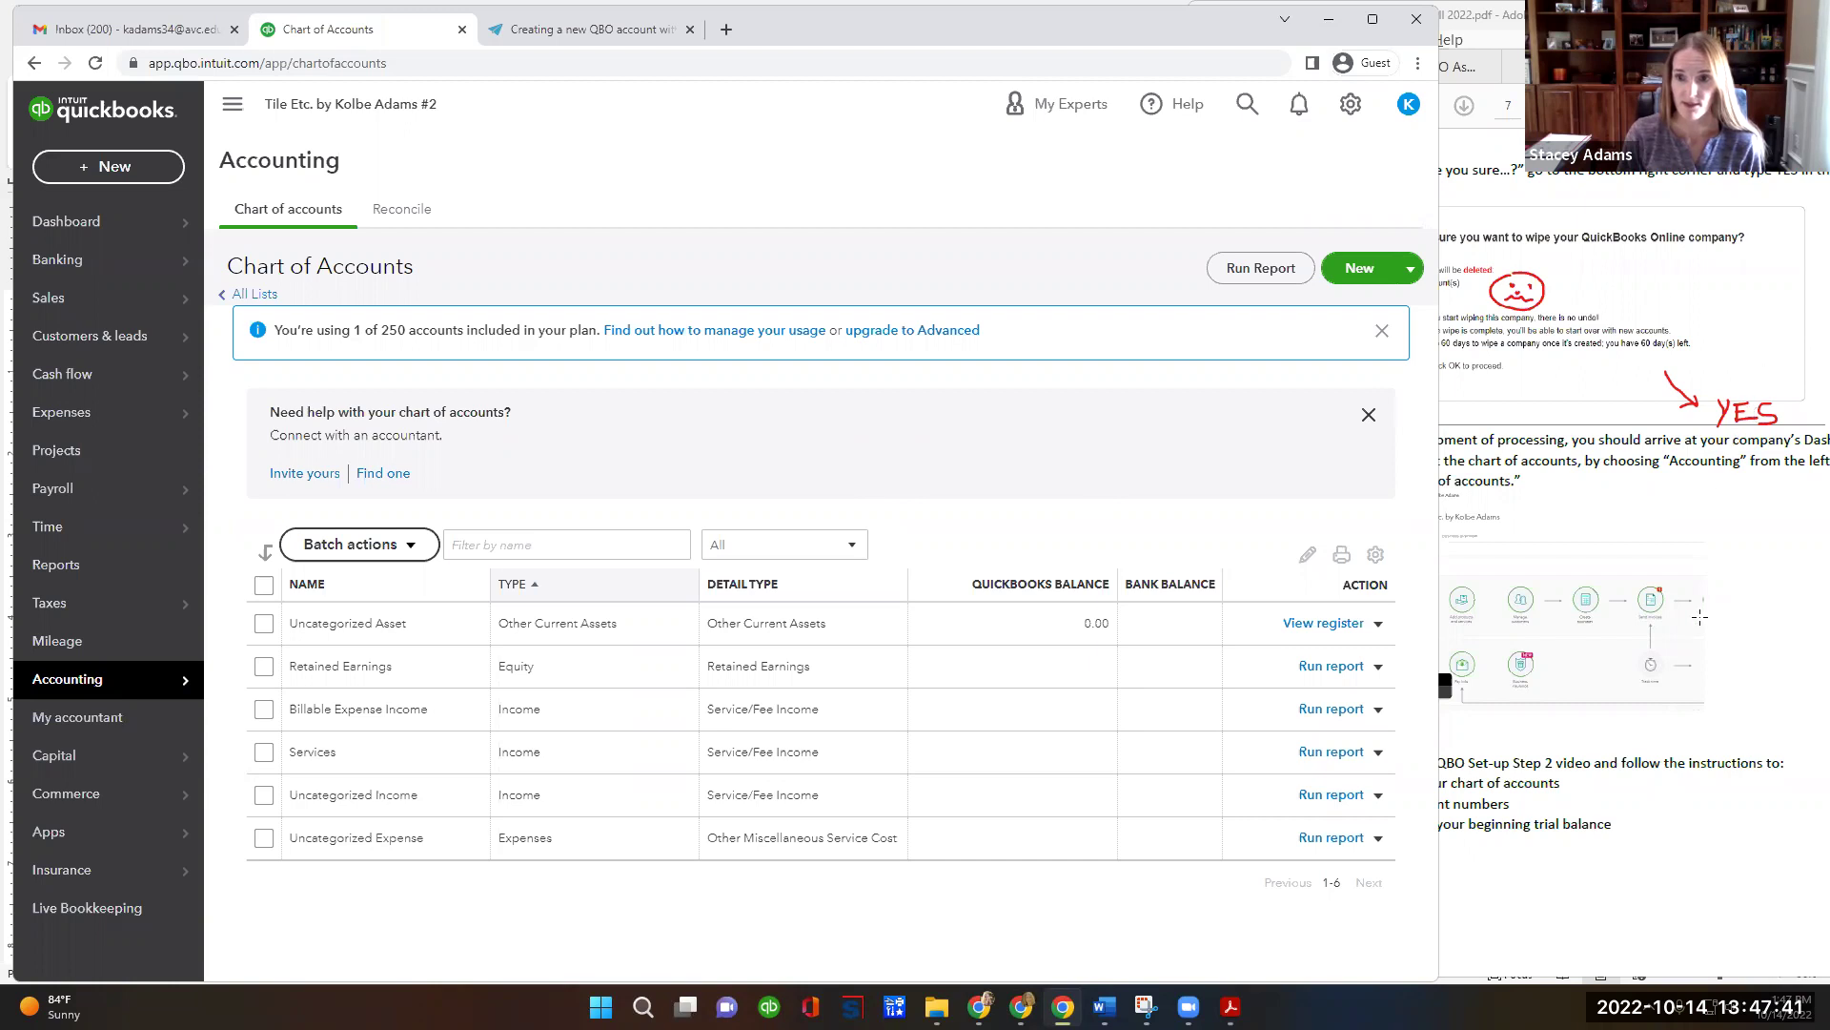
# Check the trial balance in the Chapter 7 QBO Assignment document, then return to QuickBooks.
pyautogui.click(1735, 595)
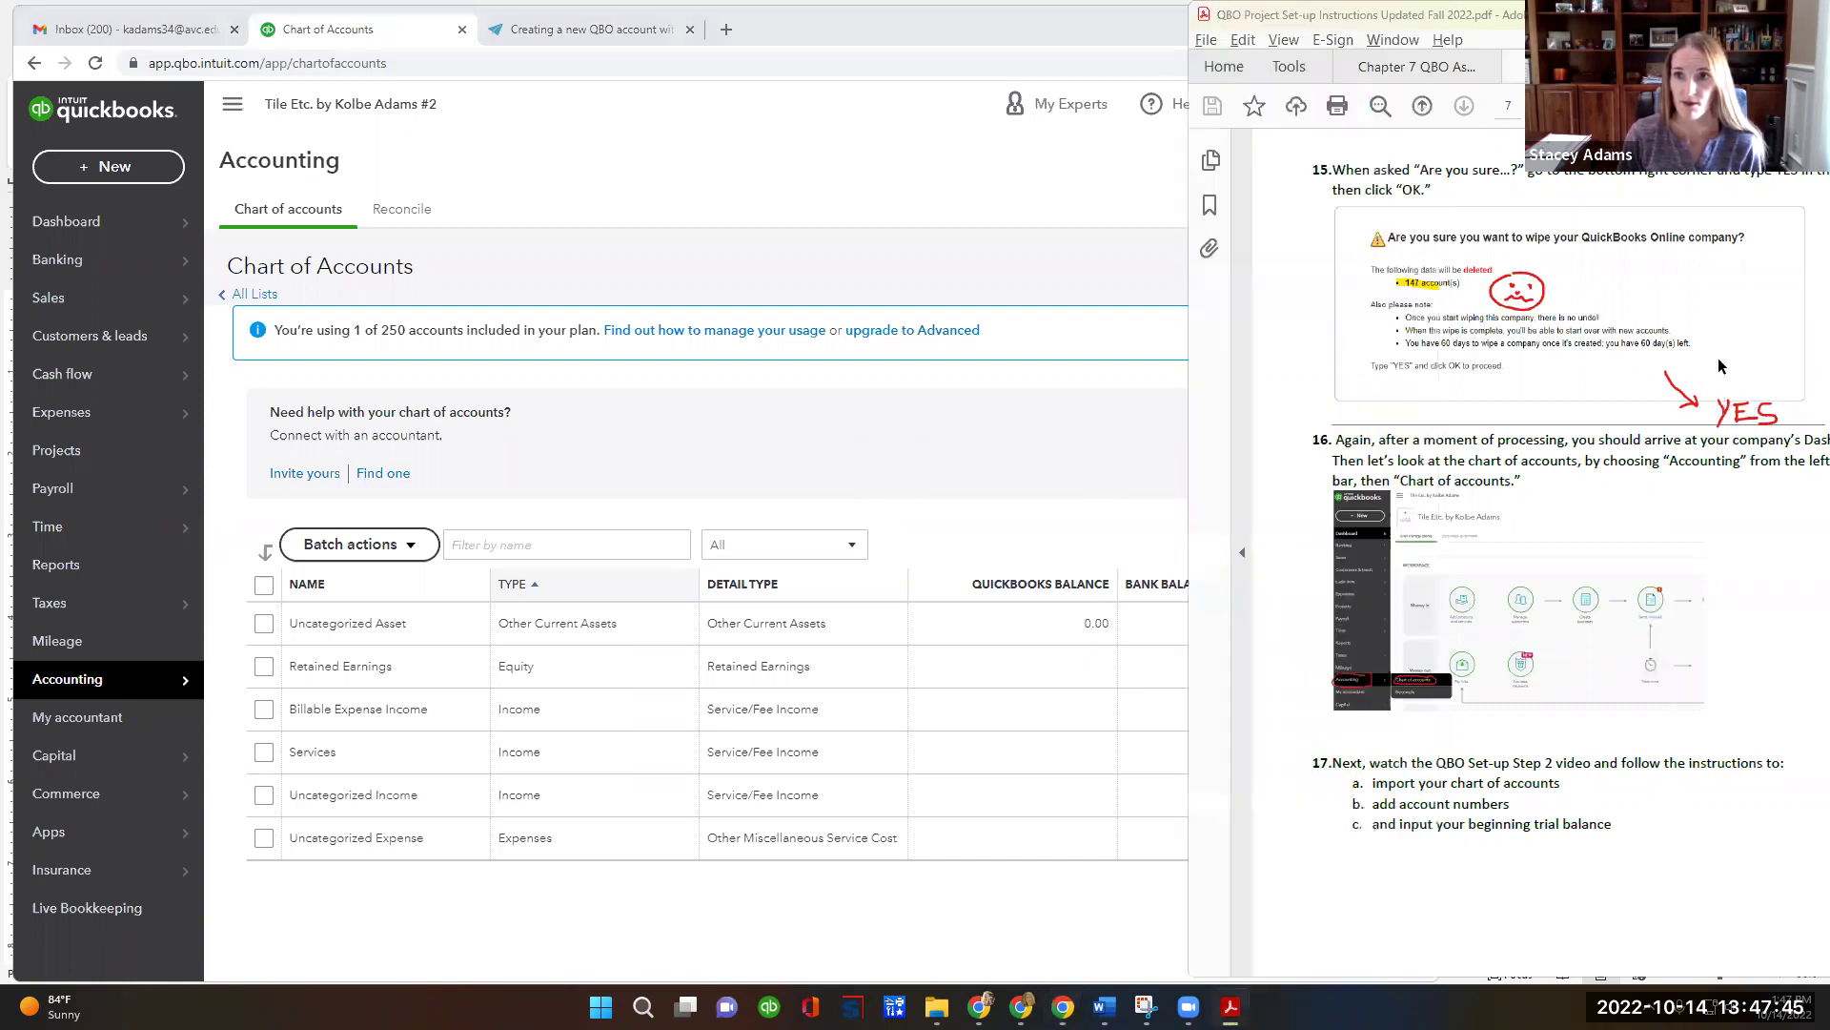
pyautogui.click(1442, 72)
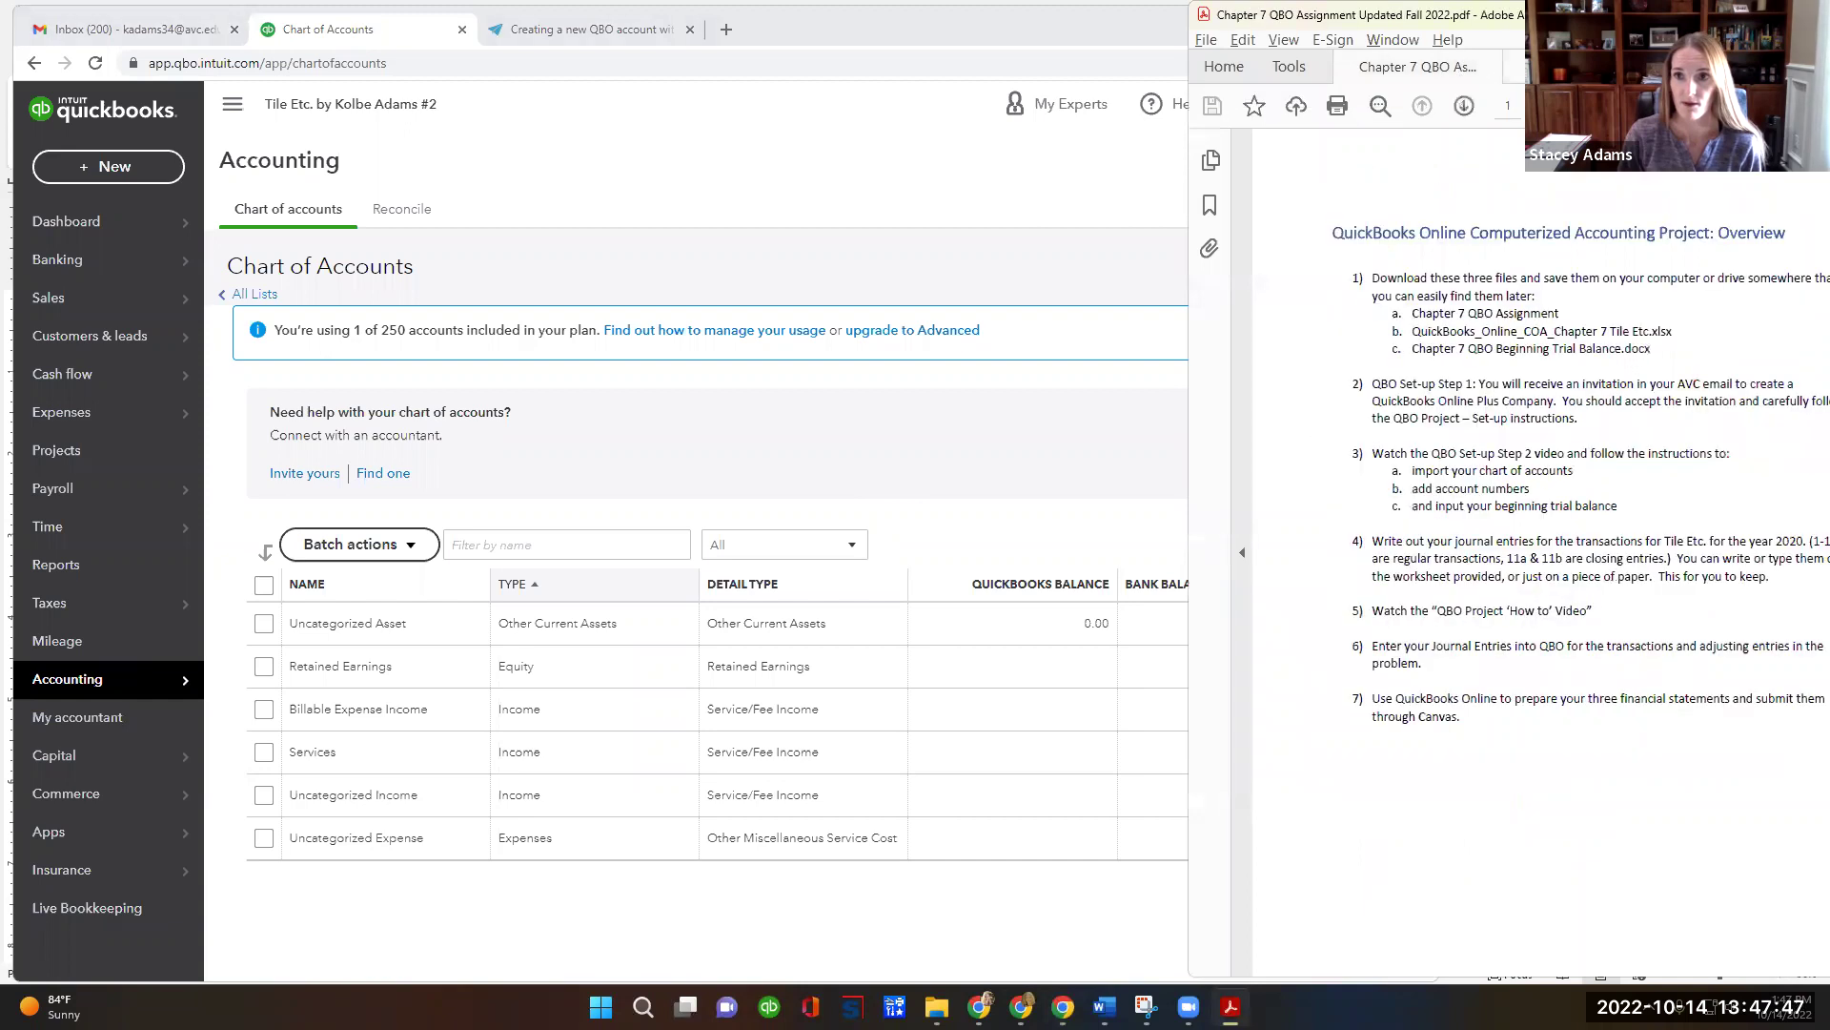
pyautogui.click(1144, 458)
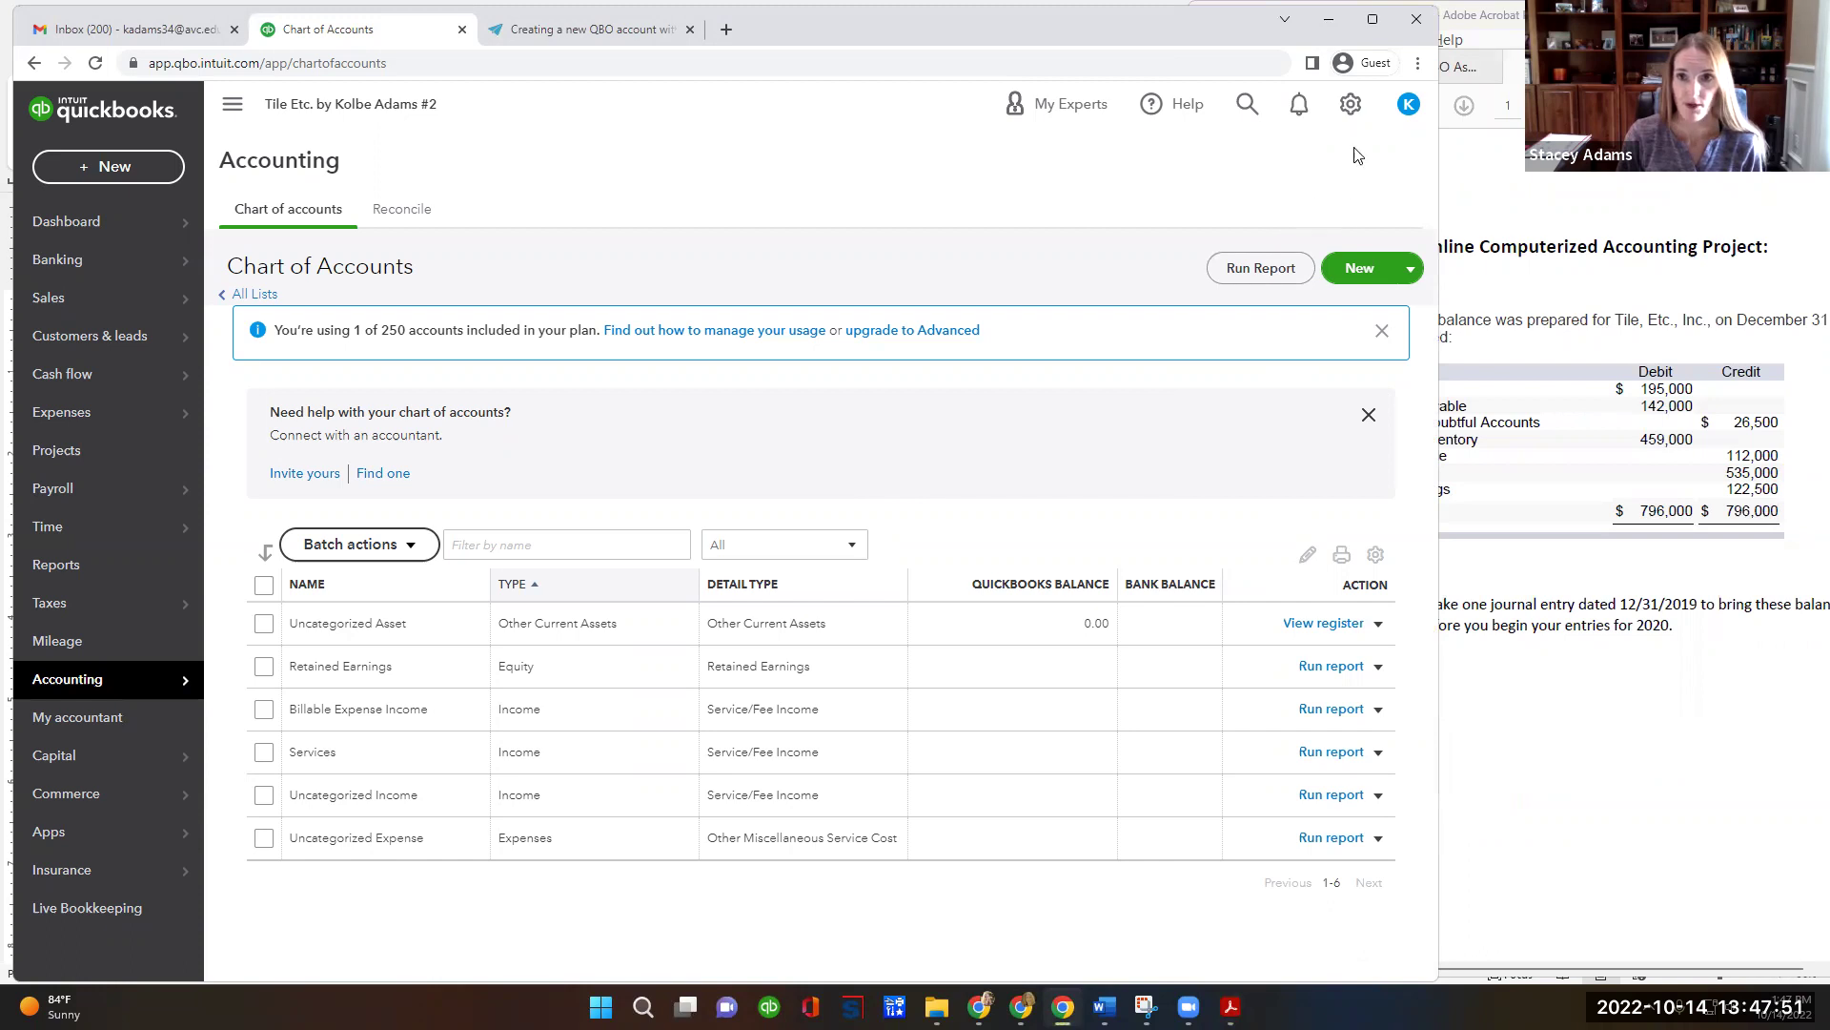
# Start a Chart of Accounts import and upload QuickBooks_Online_COA_Chapter 7 Tile Etc.xlsx.
pyautogui.click(1349, 110)
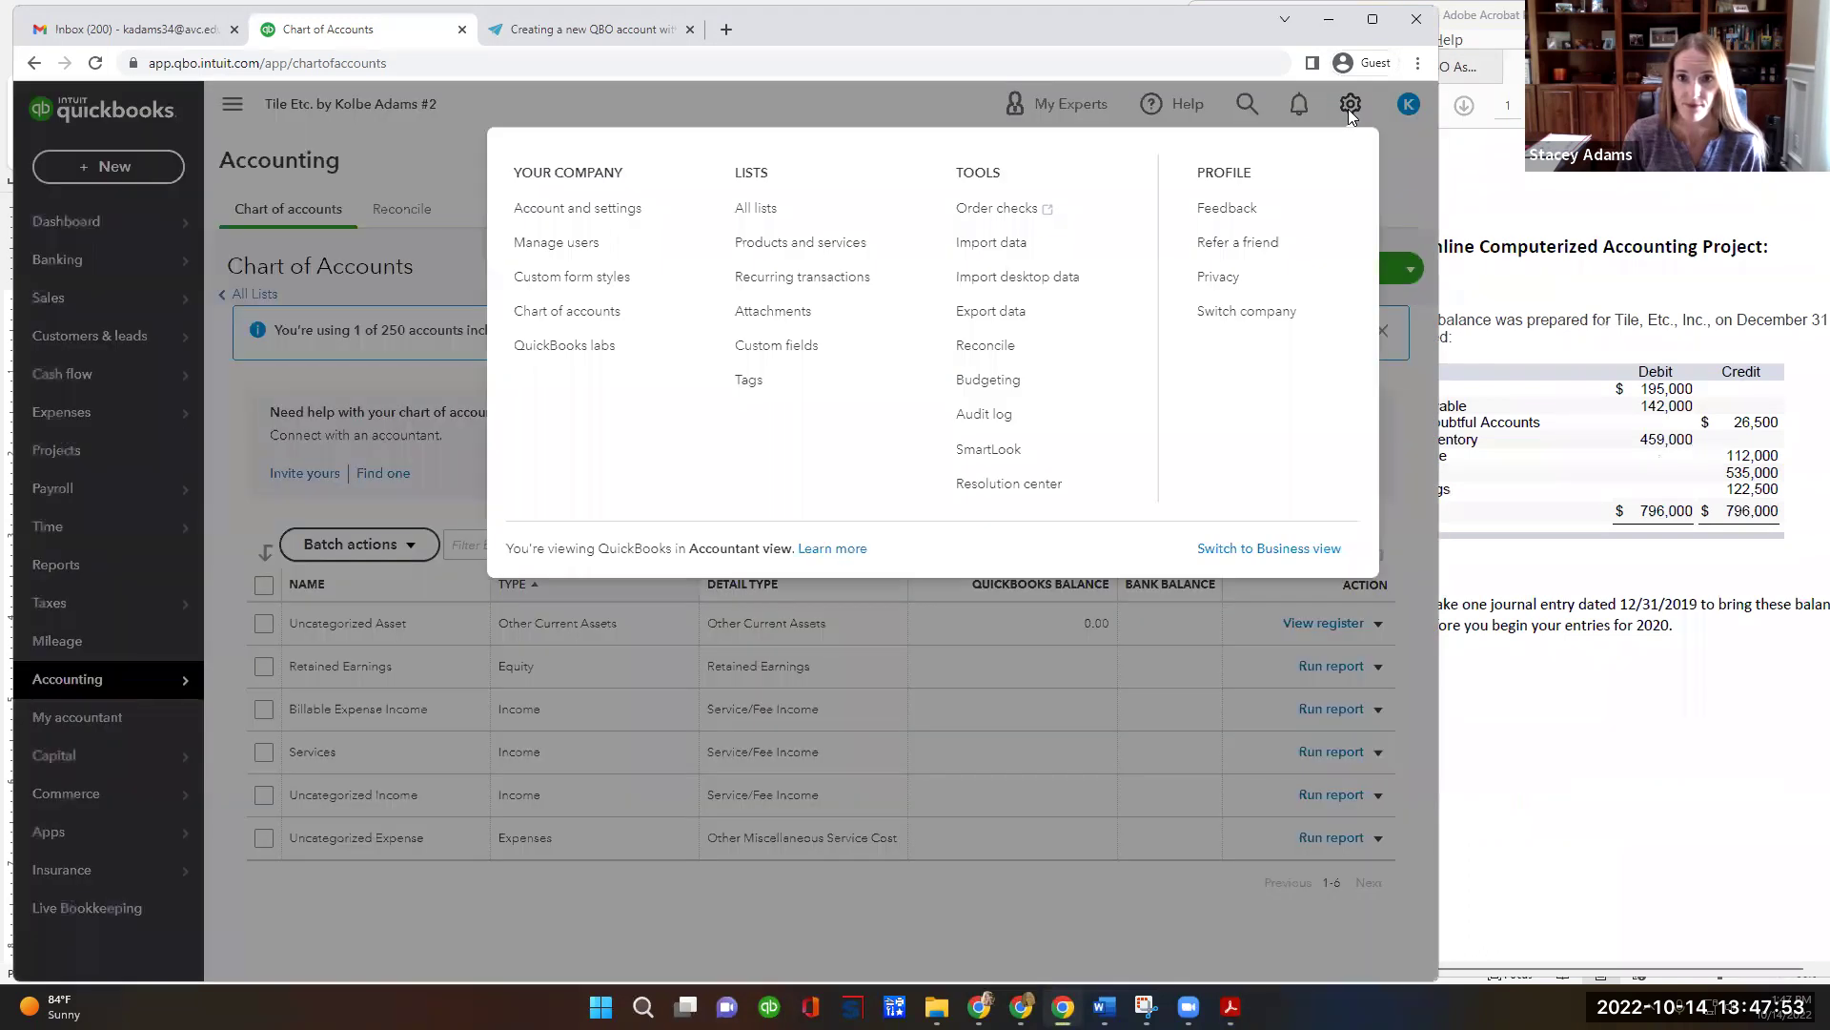
pyautogui.click(994, 251)
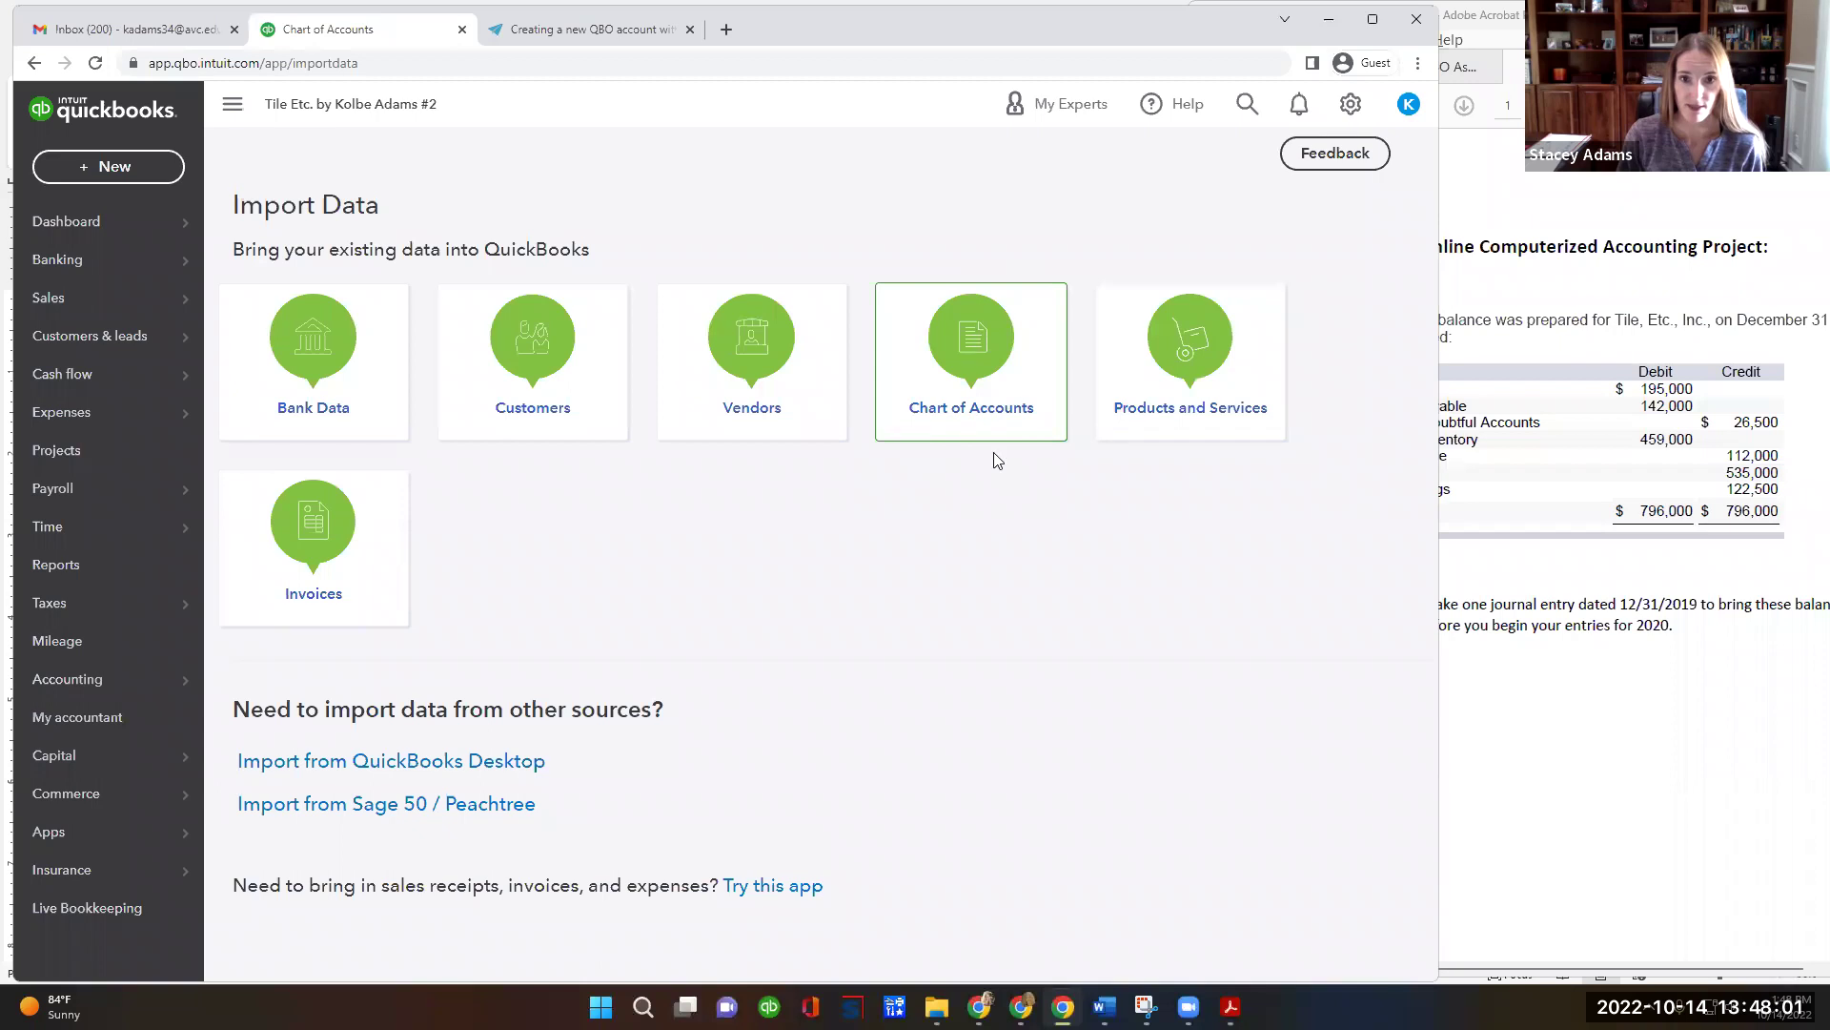
pyautogui.click(979, 405)
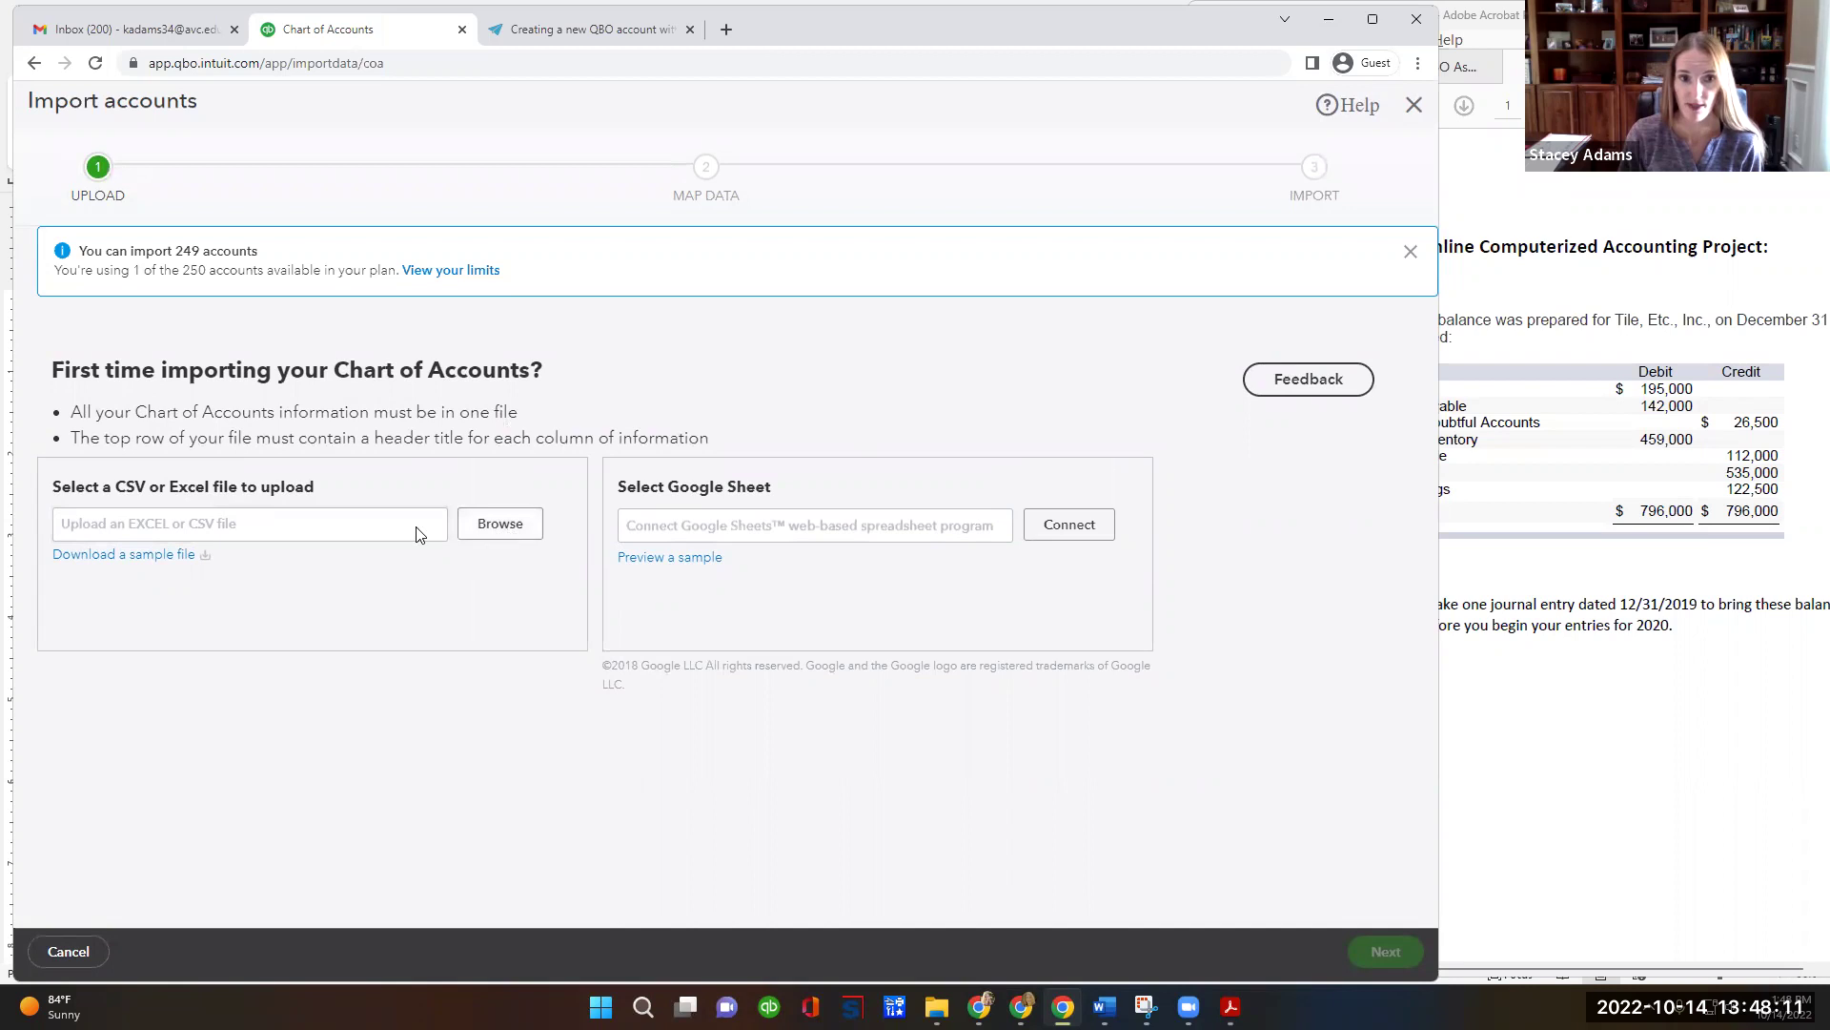
pyautogui.click(490, 529)
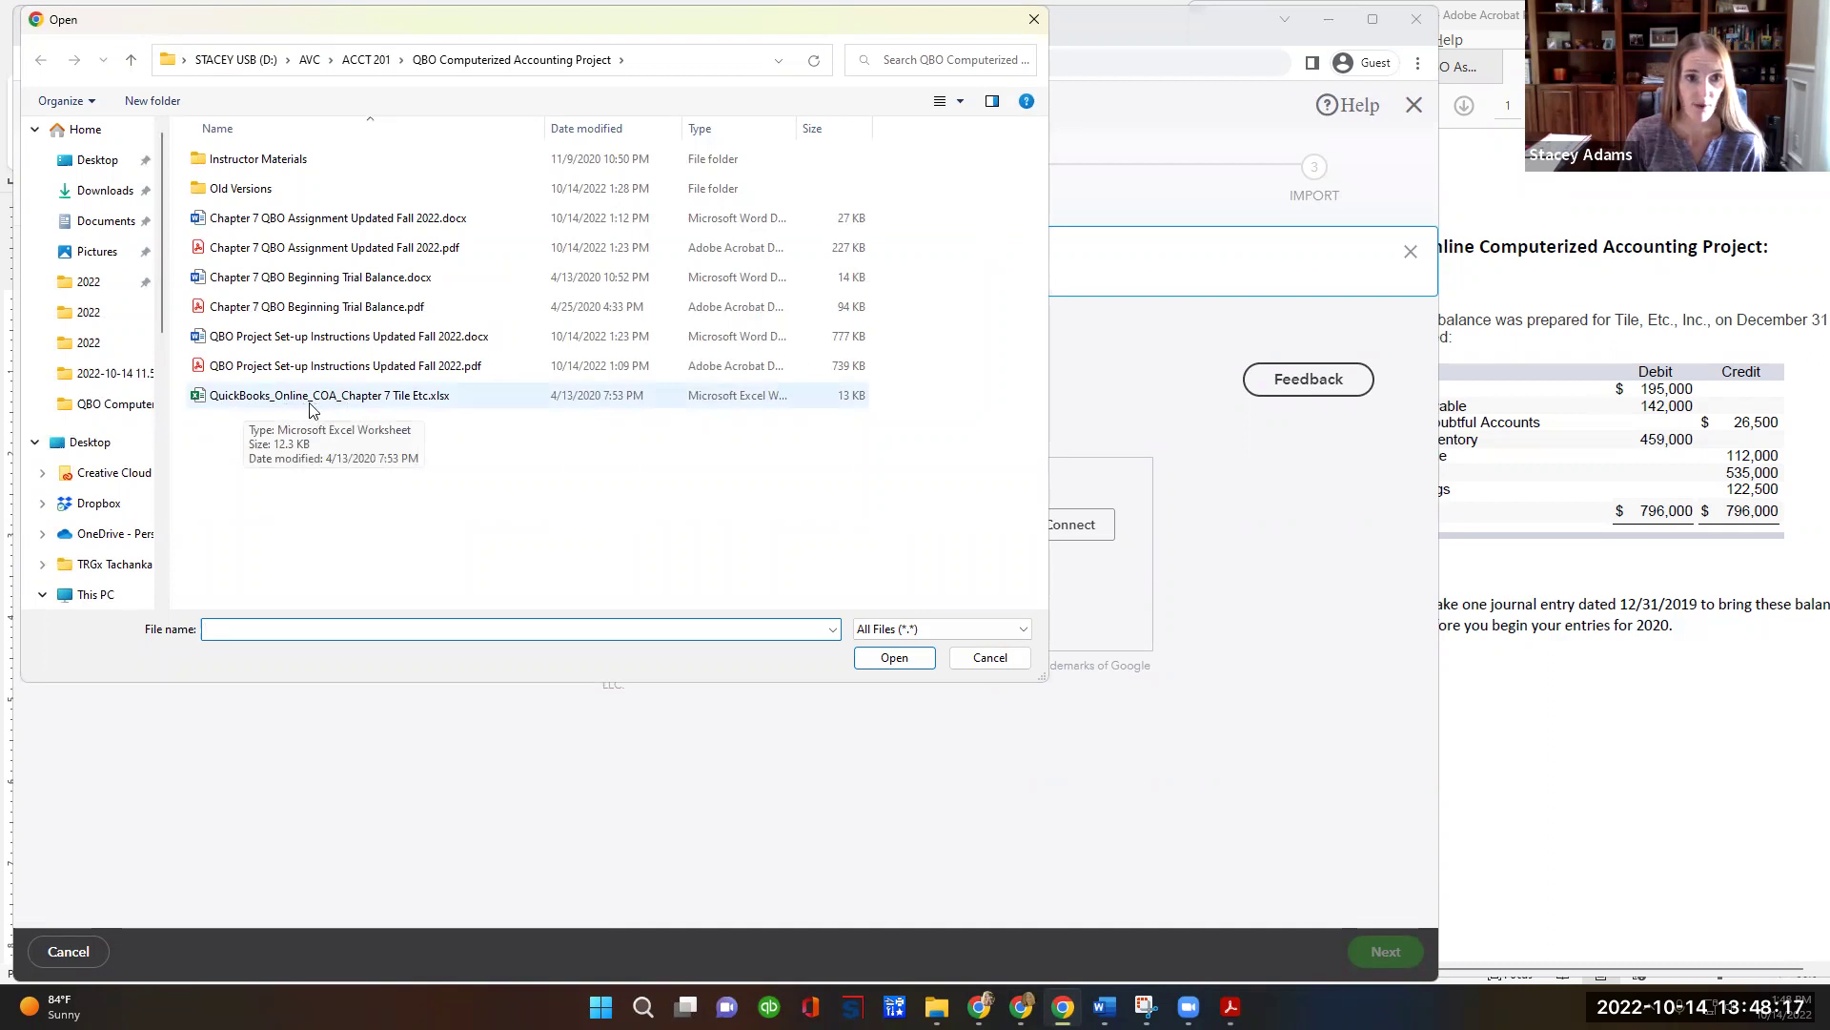
pyautogui.click(368, 404)
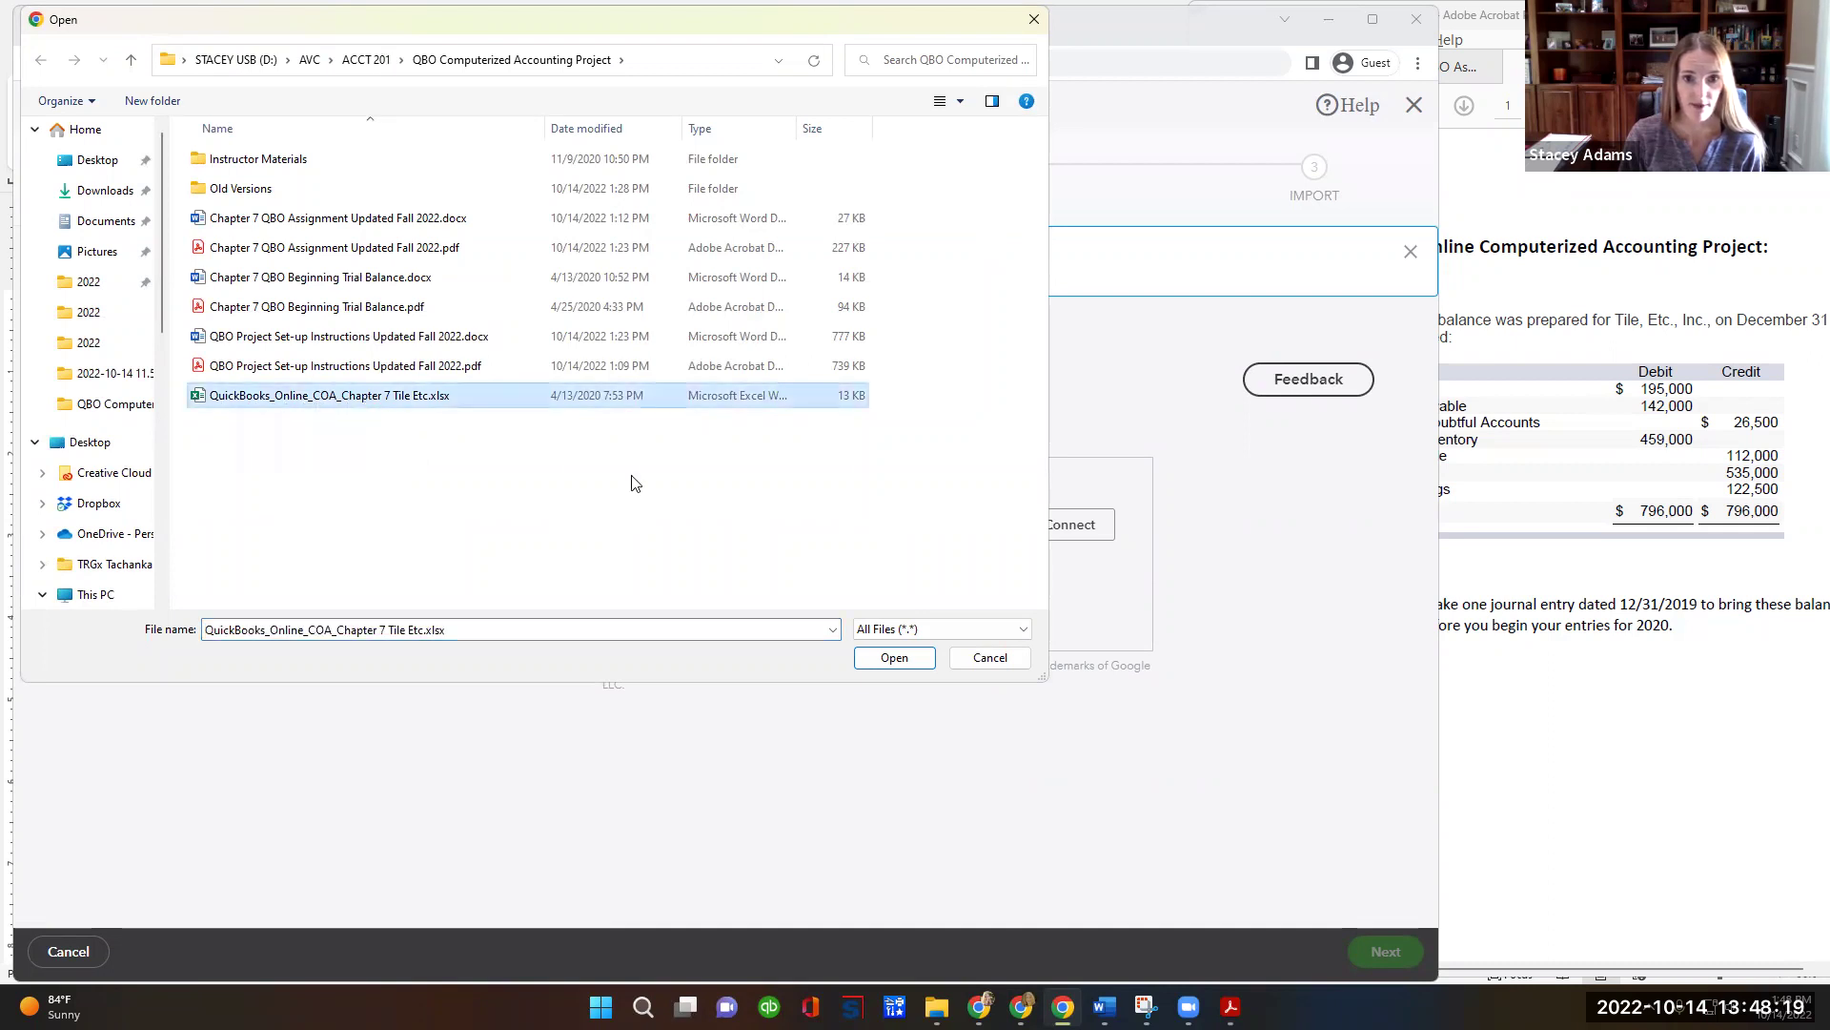
pyautogui.click(896, 657)
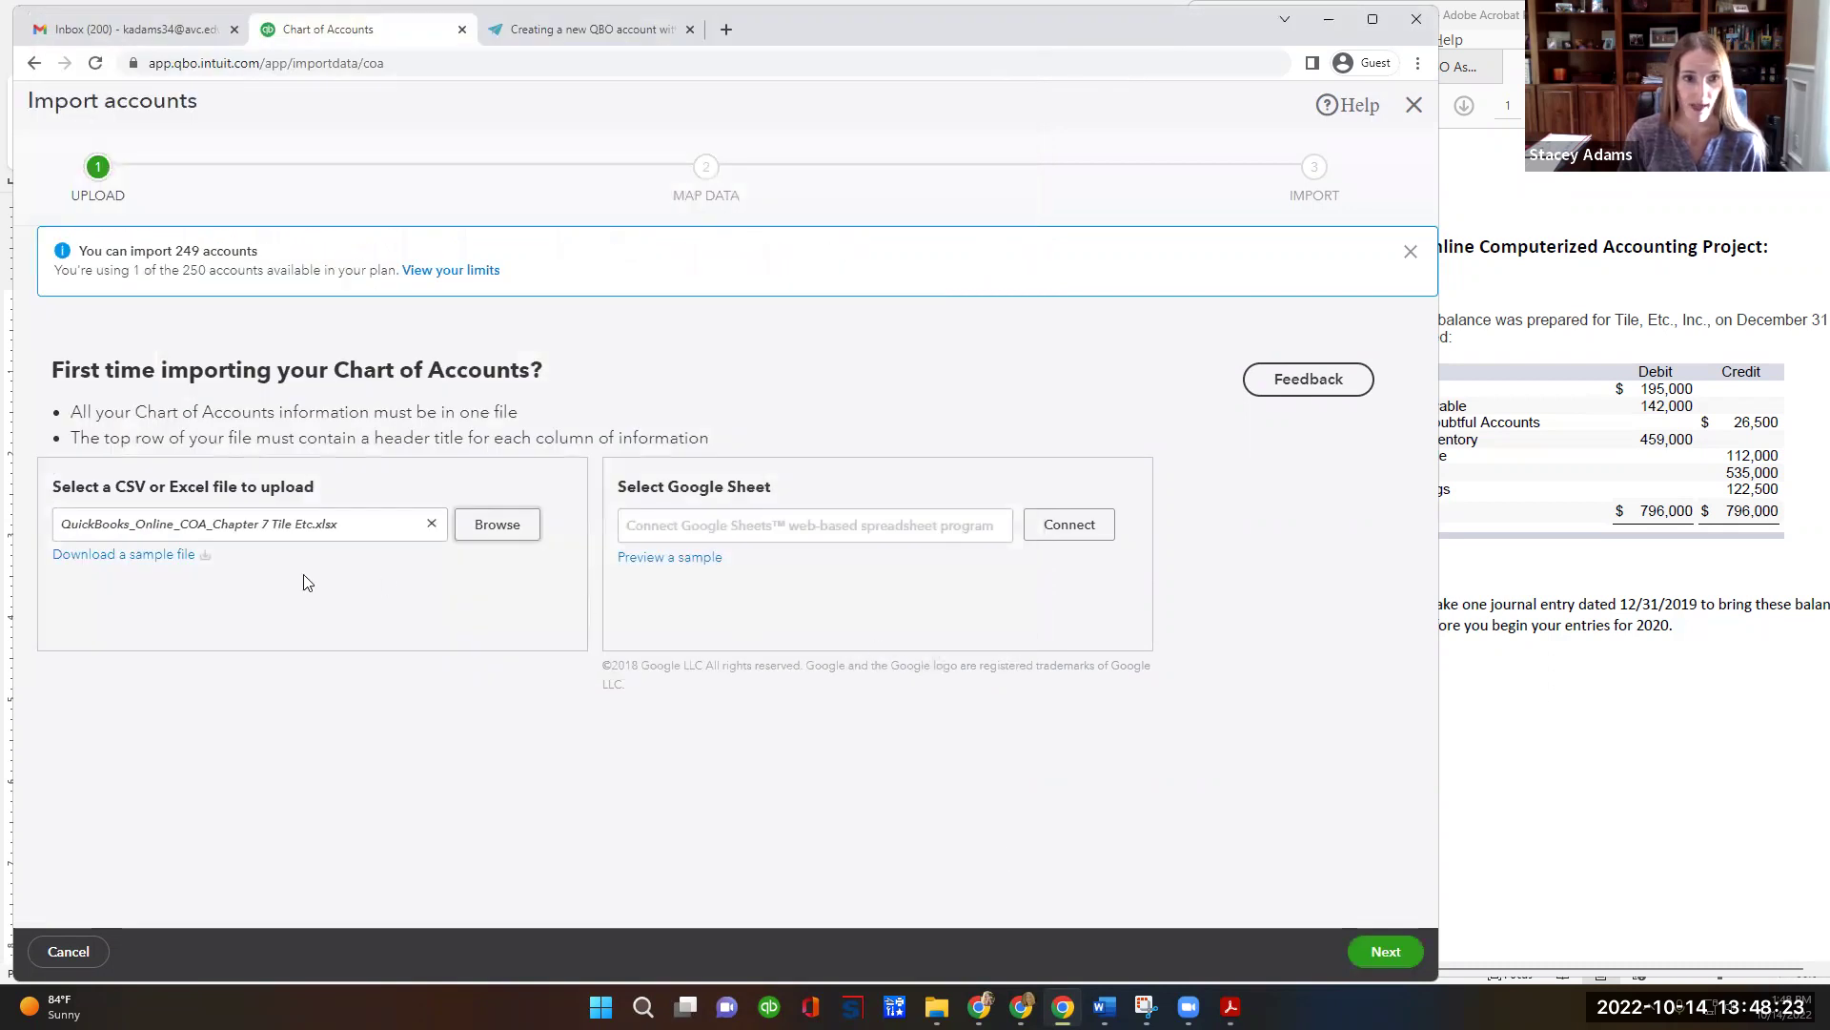
# Accept the column mapping, review the 14 accounts, and import all of them.
pyautogui.click(1387, 953)
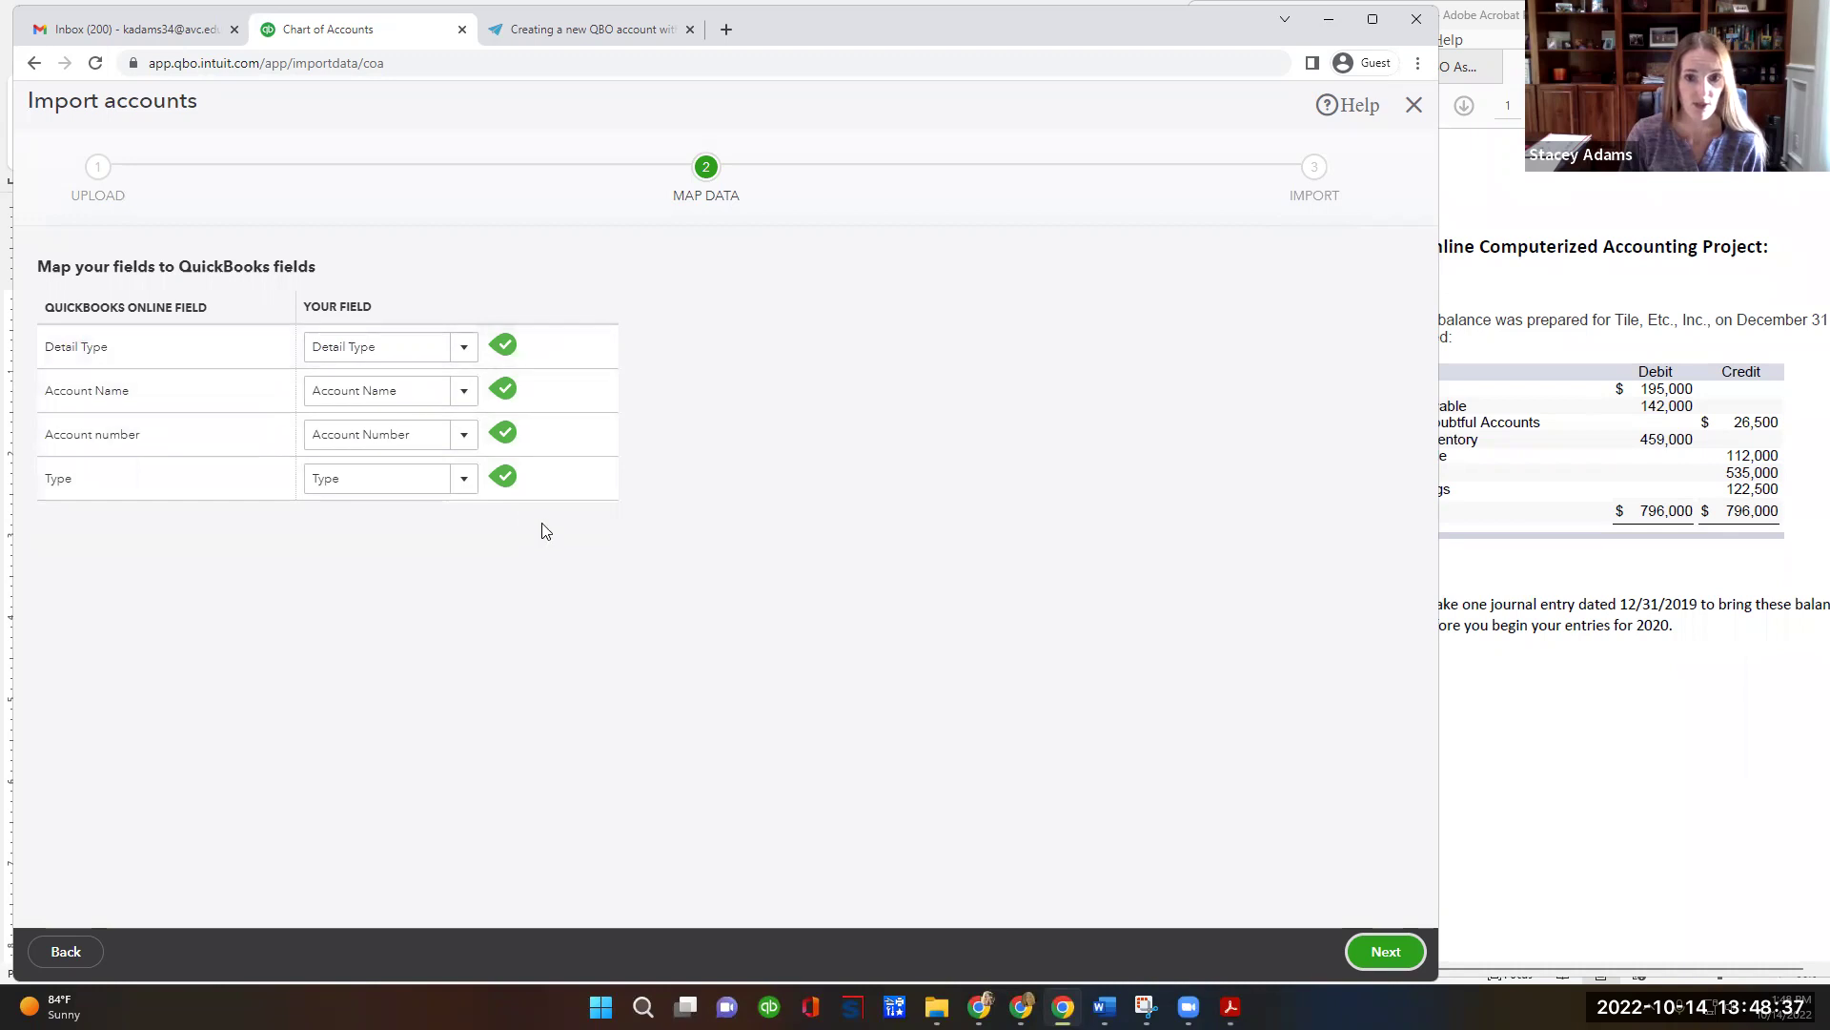
pyautogui.click(1374, 957)
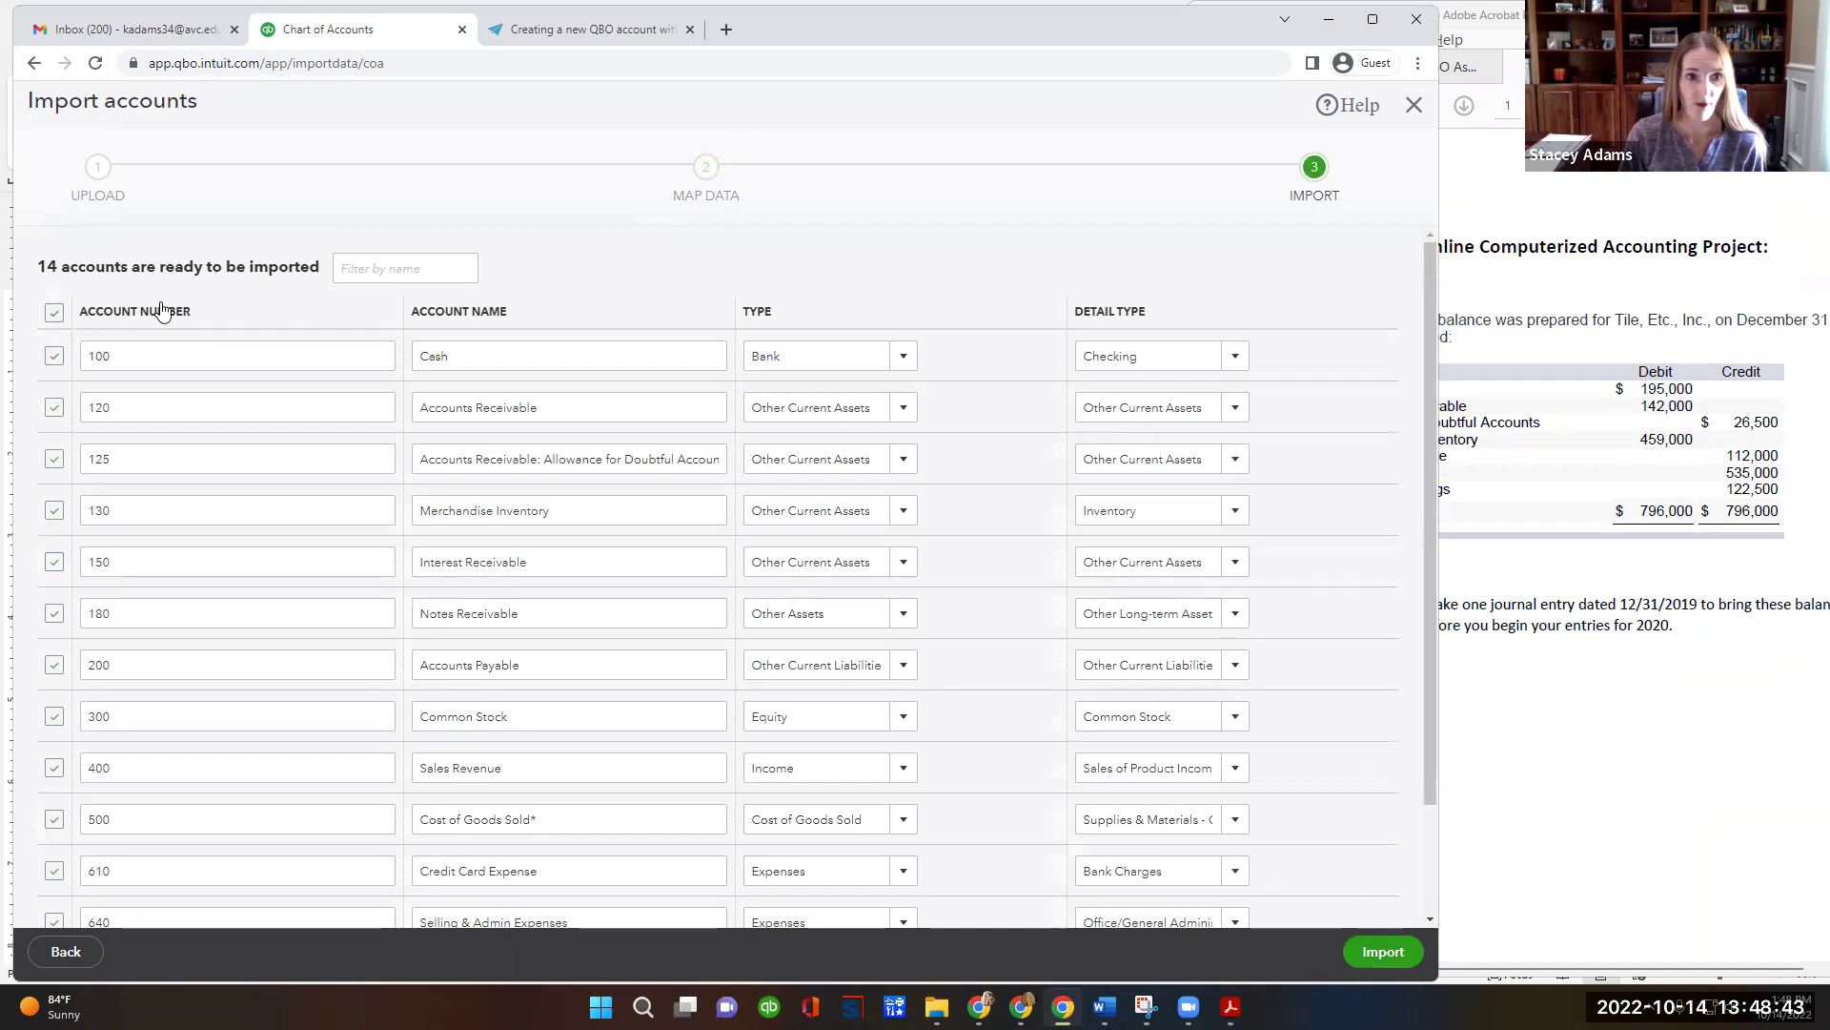
pyautogui.scroll(-1, 185, 408)
pyautogui.scroll(-3, 185, 408)
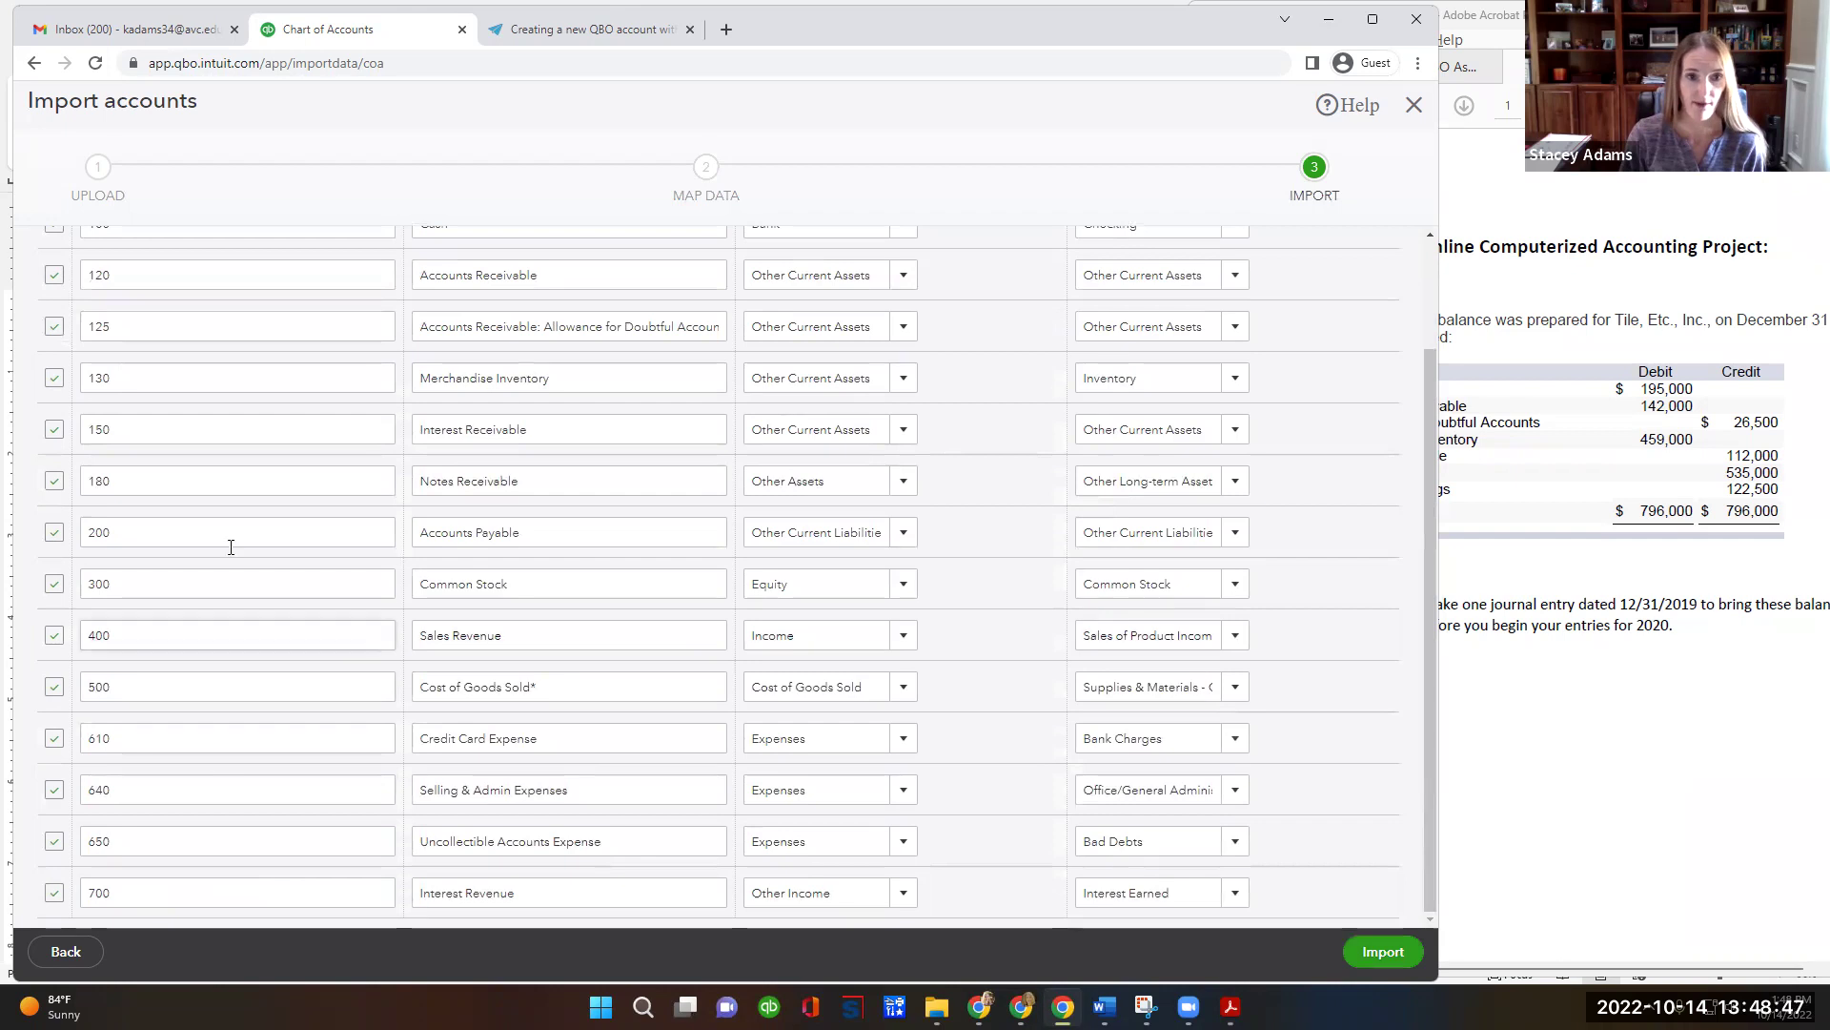
pyautogui.scroll(3, 230, 542)
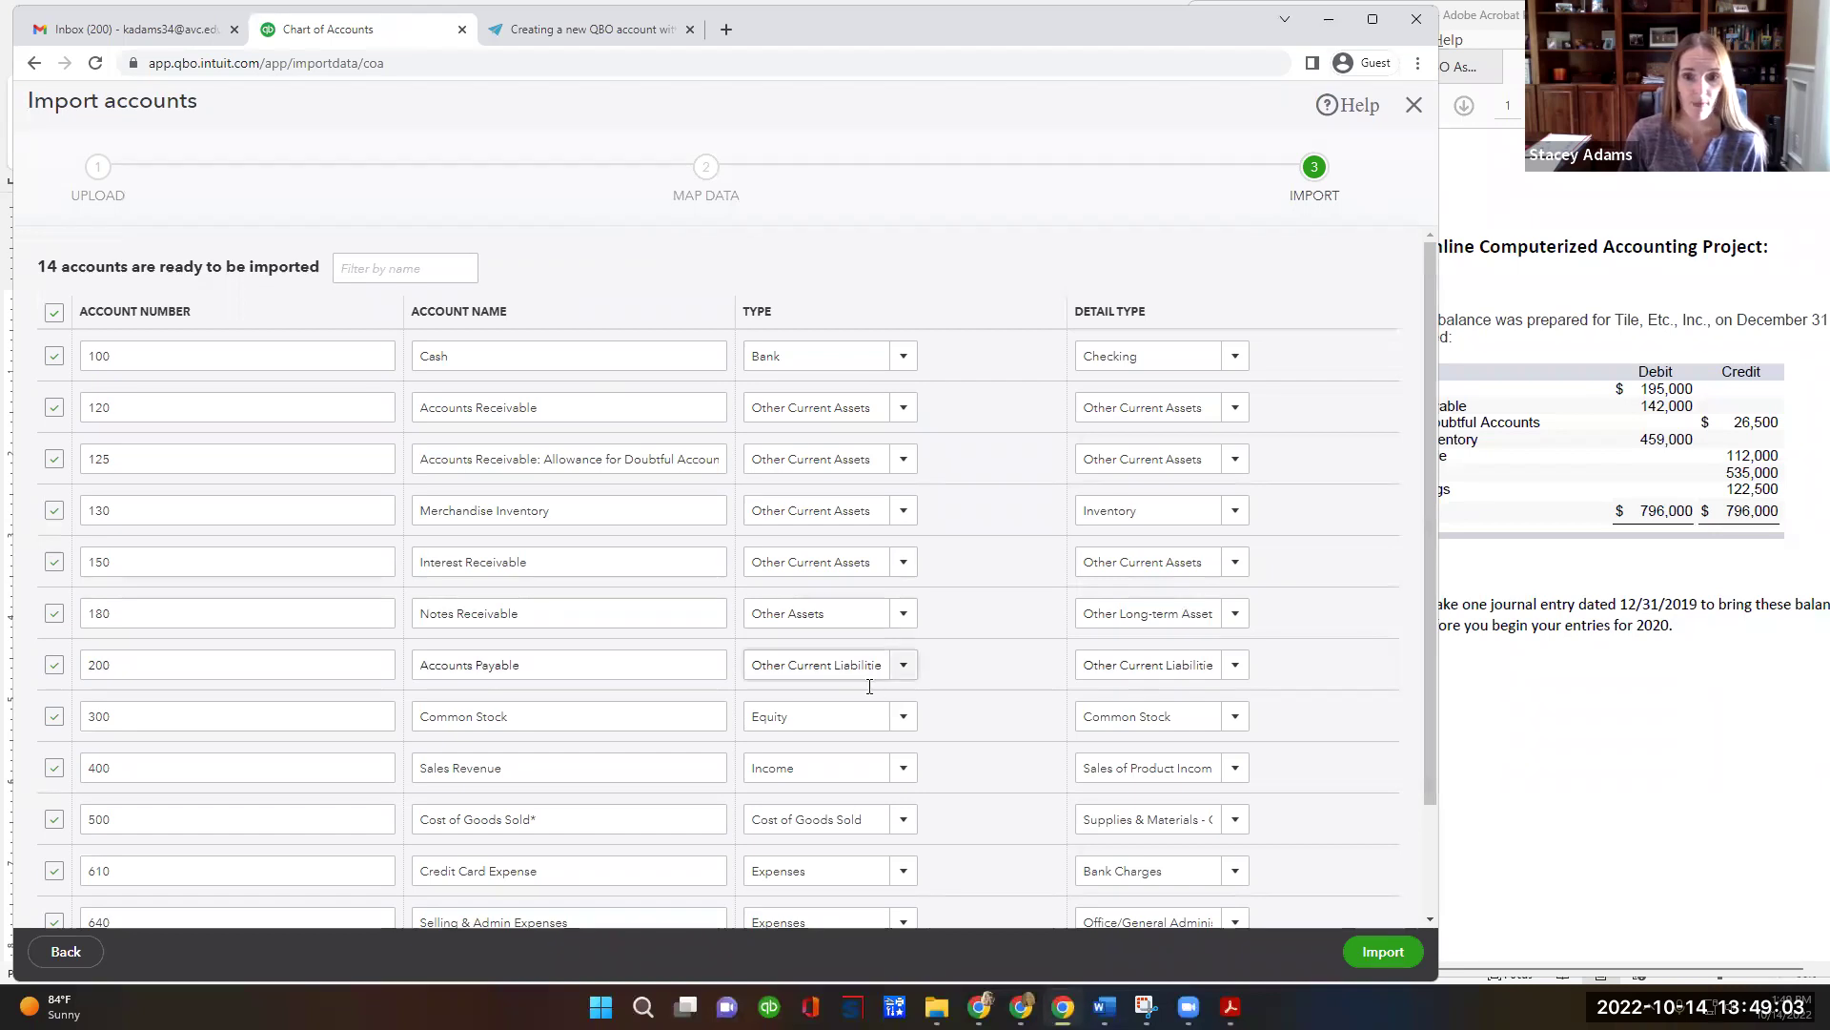
pyautogui.scroll(-3, 1025, 805)
pyautogui.click(1375, 965)
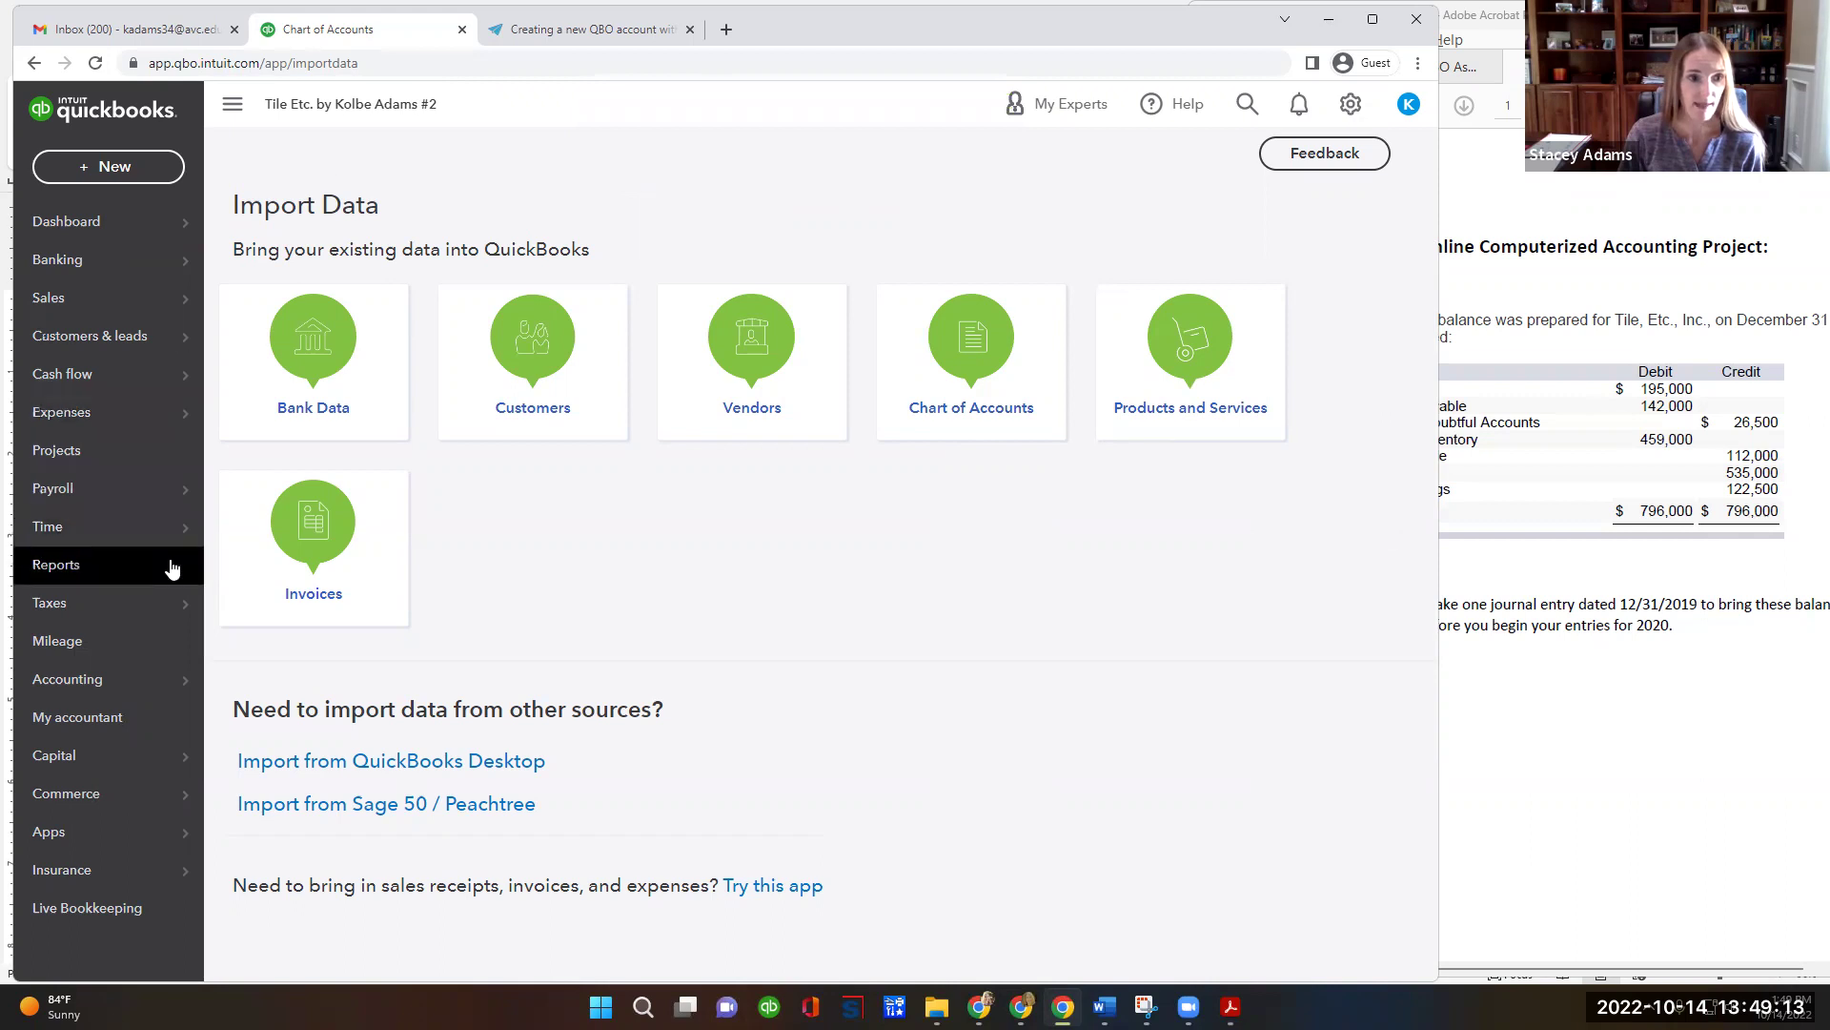
# Open Chart of accounts and scroll through the imported accounts like Cash and Sales Revenue.
pyautogui.moveTo(101, 680)
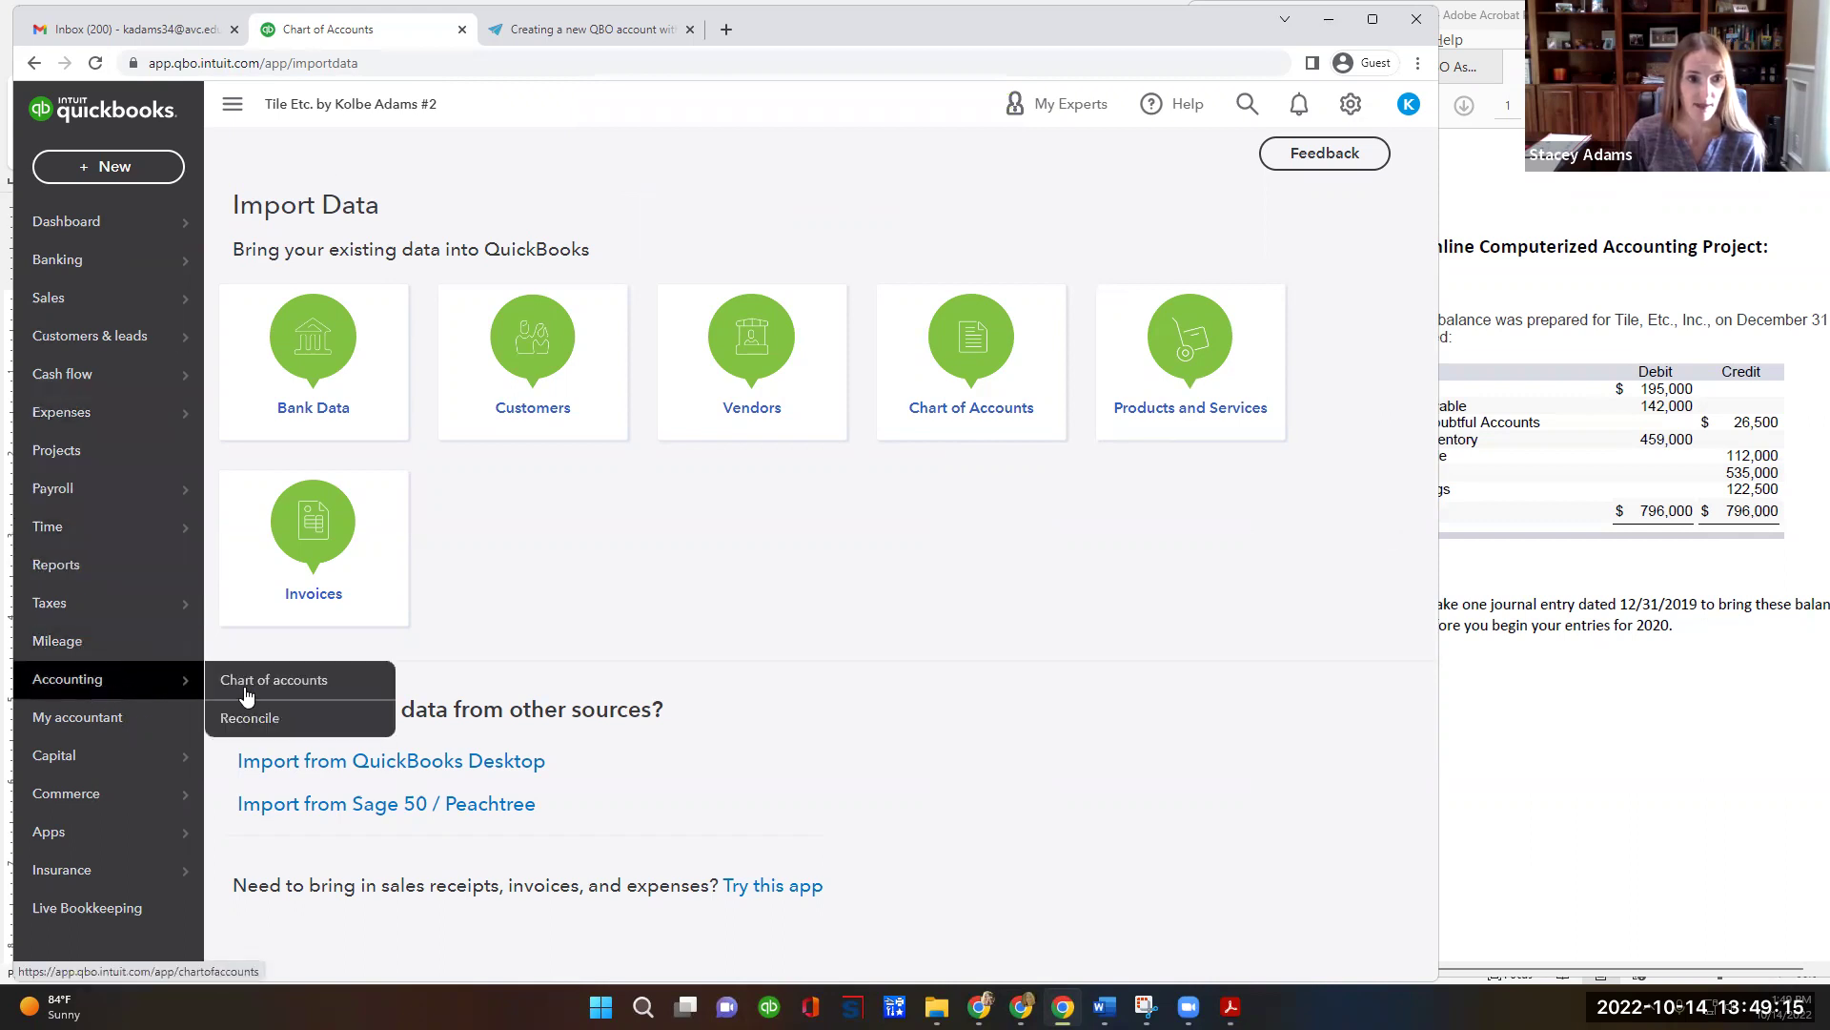
pyautogui.click(272, 681)
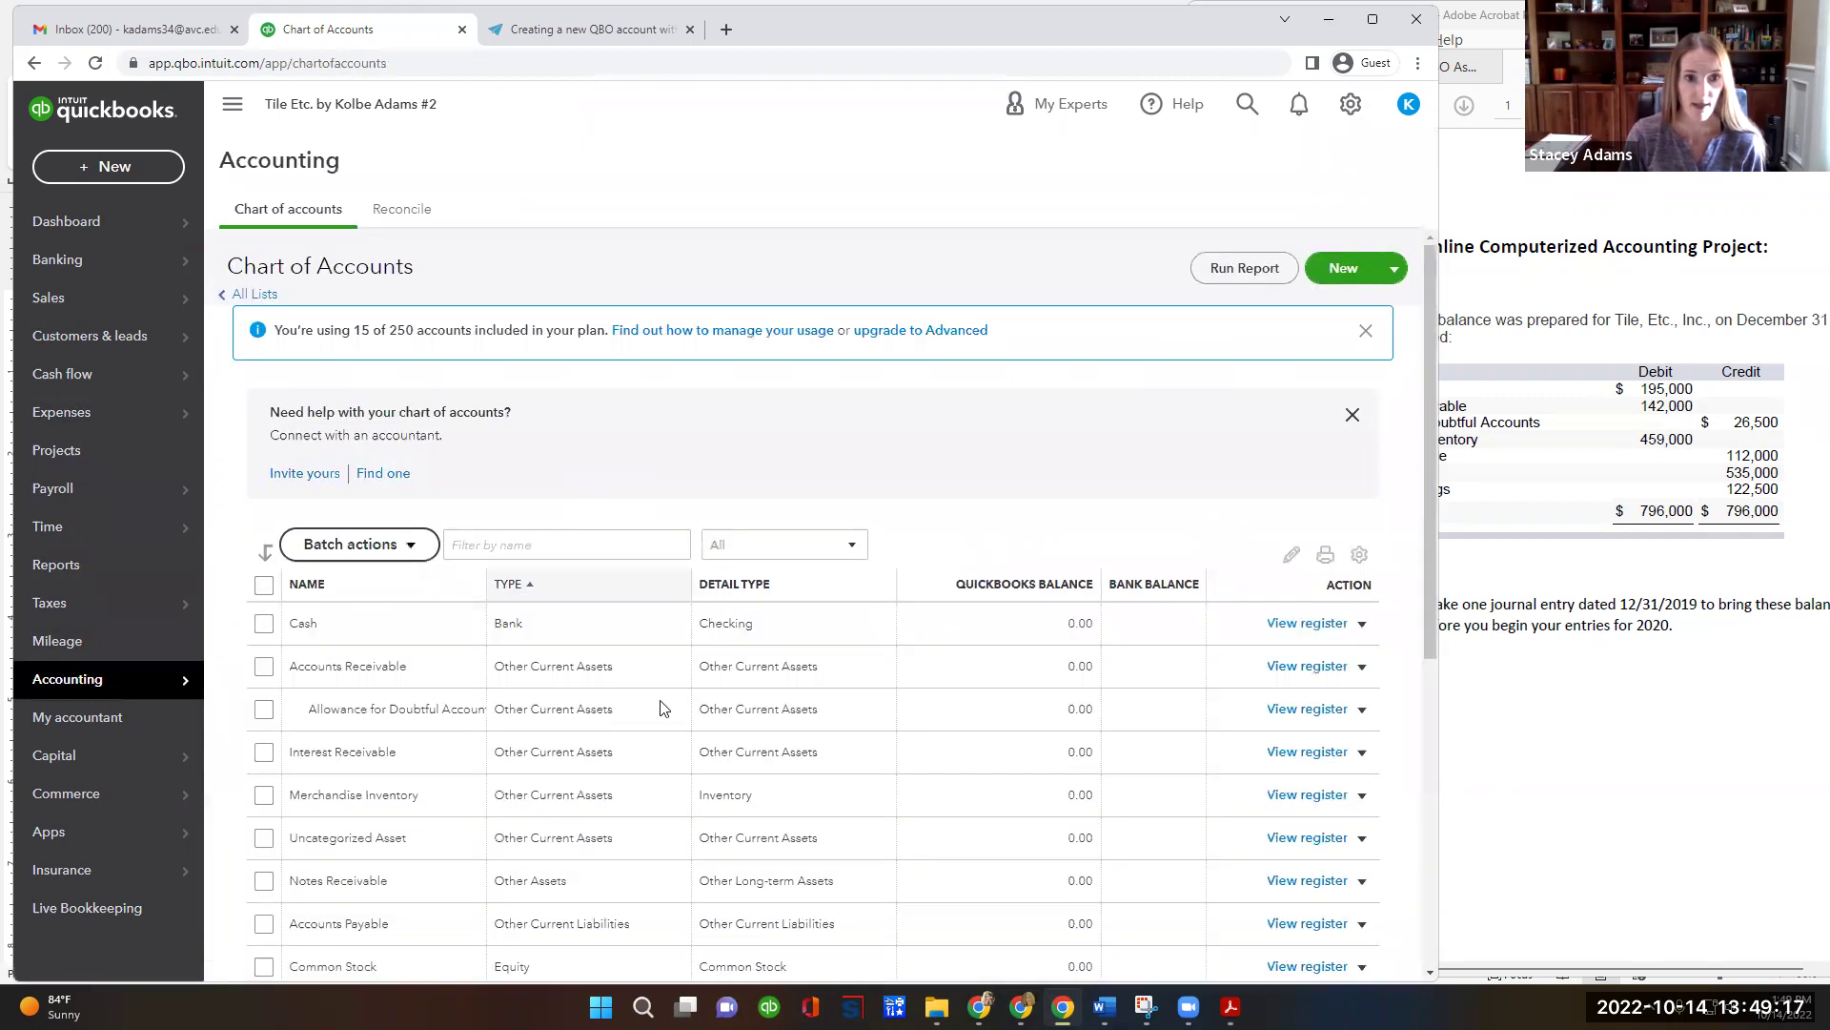
pyautogui.scroll(-6, 735, 708)
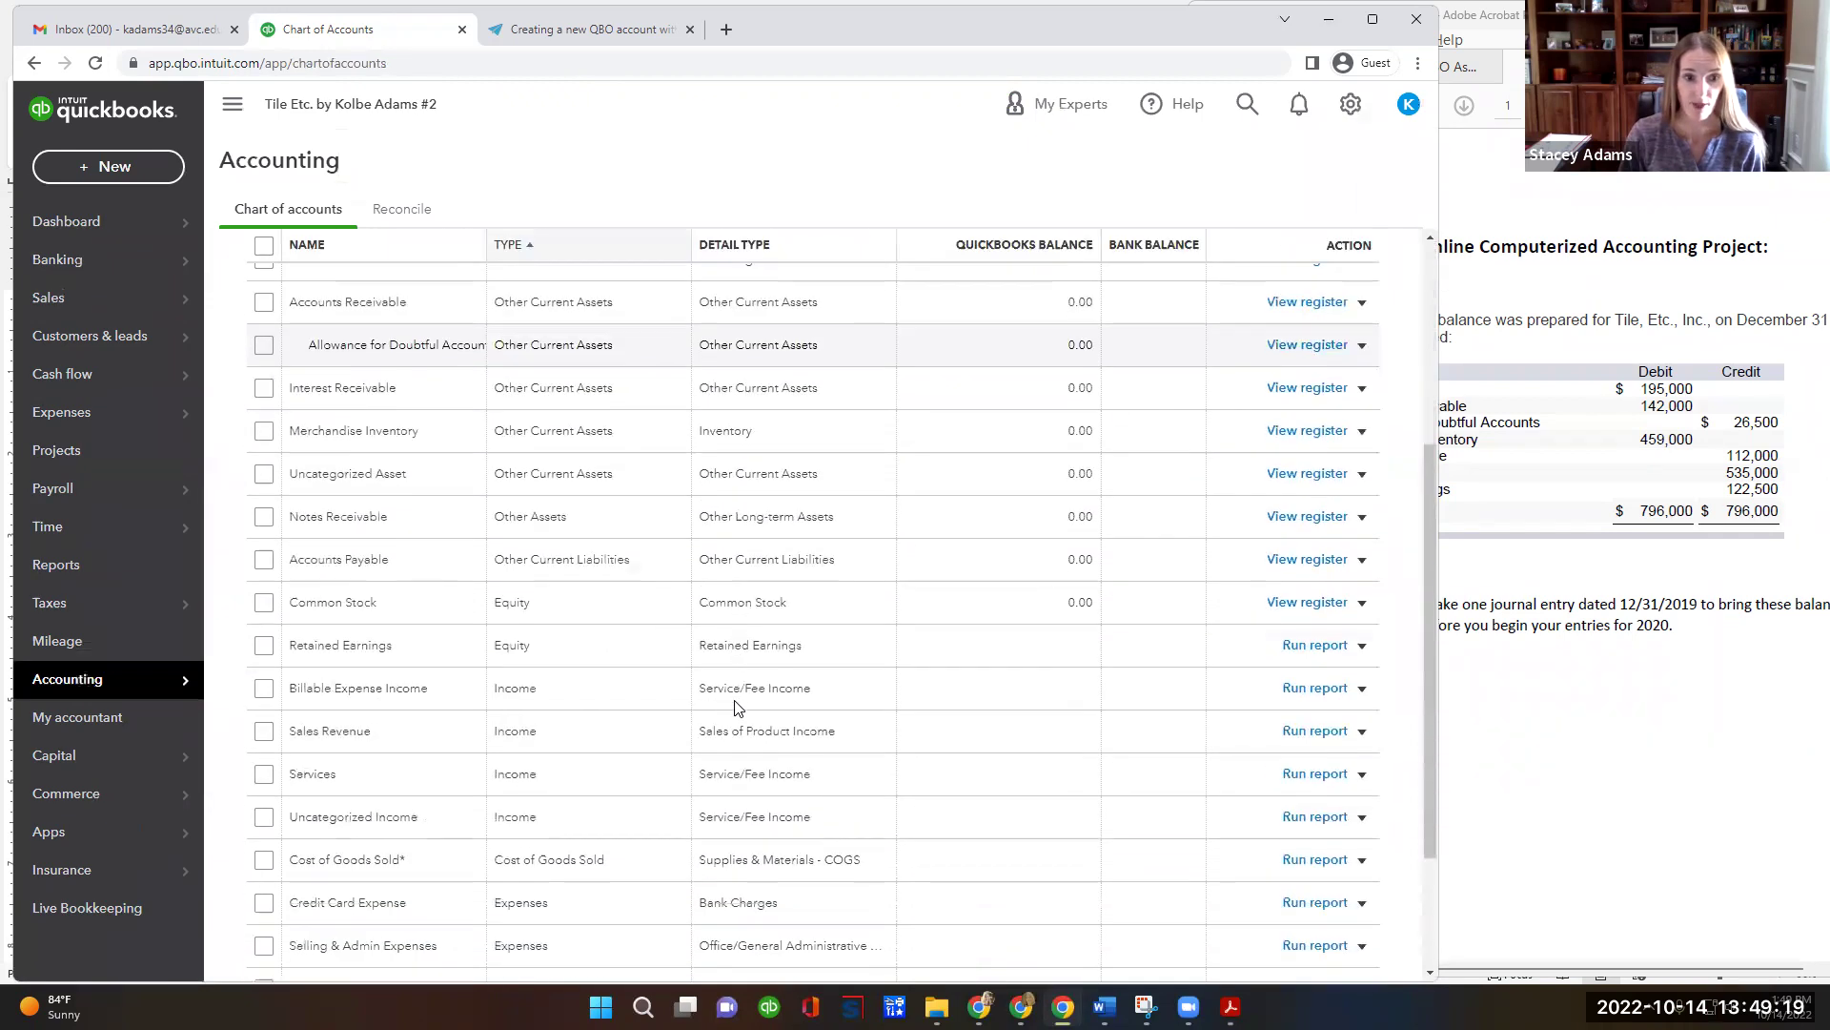
pyautogui.scroll(6, 735, 708)
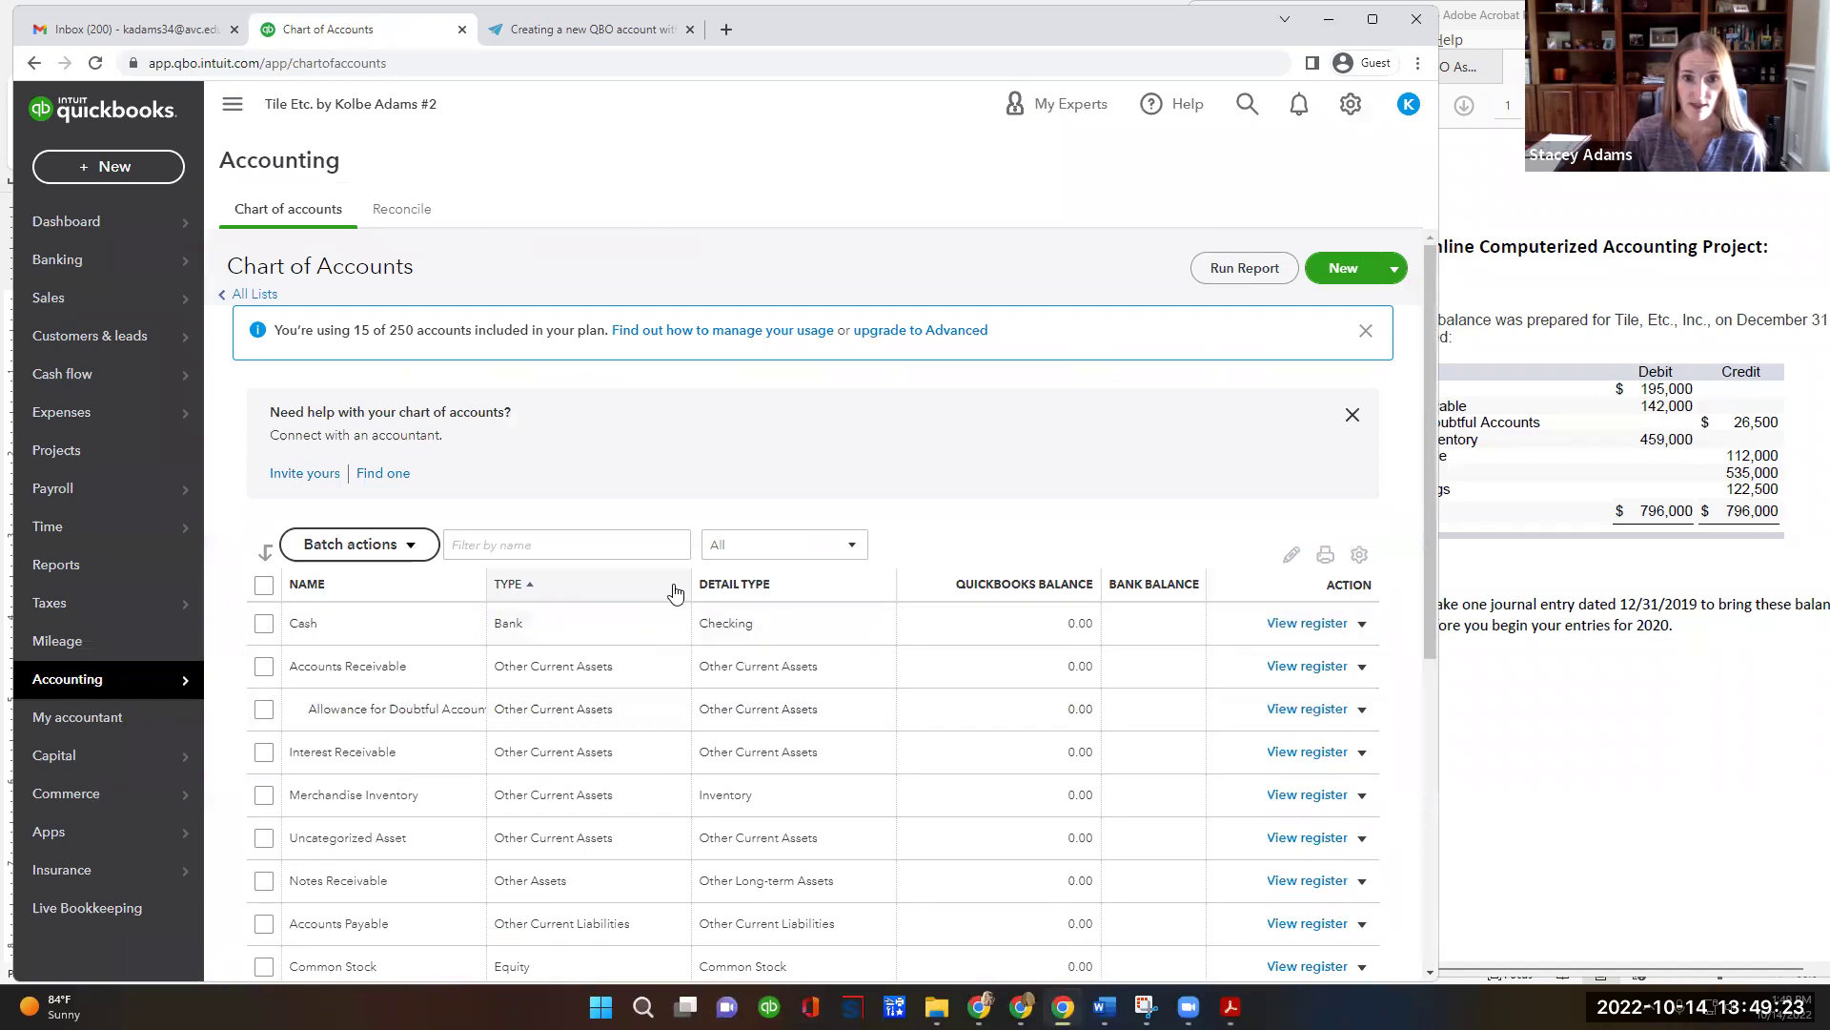
pyautogui.scroll(-3, 748, 694)
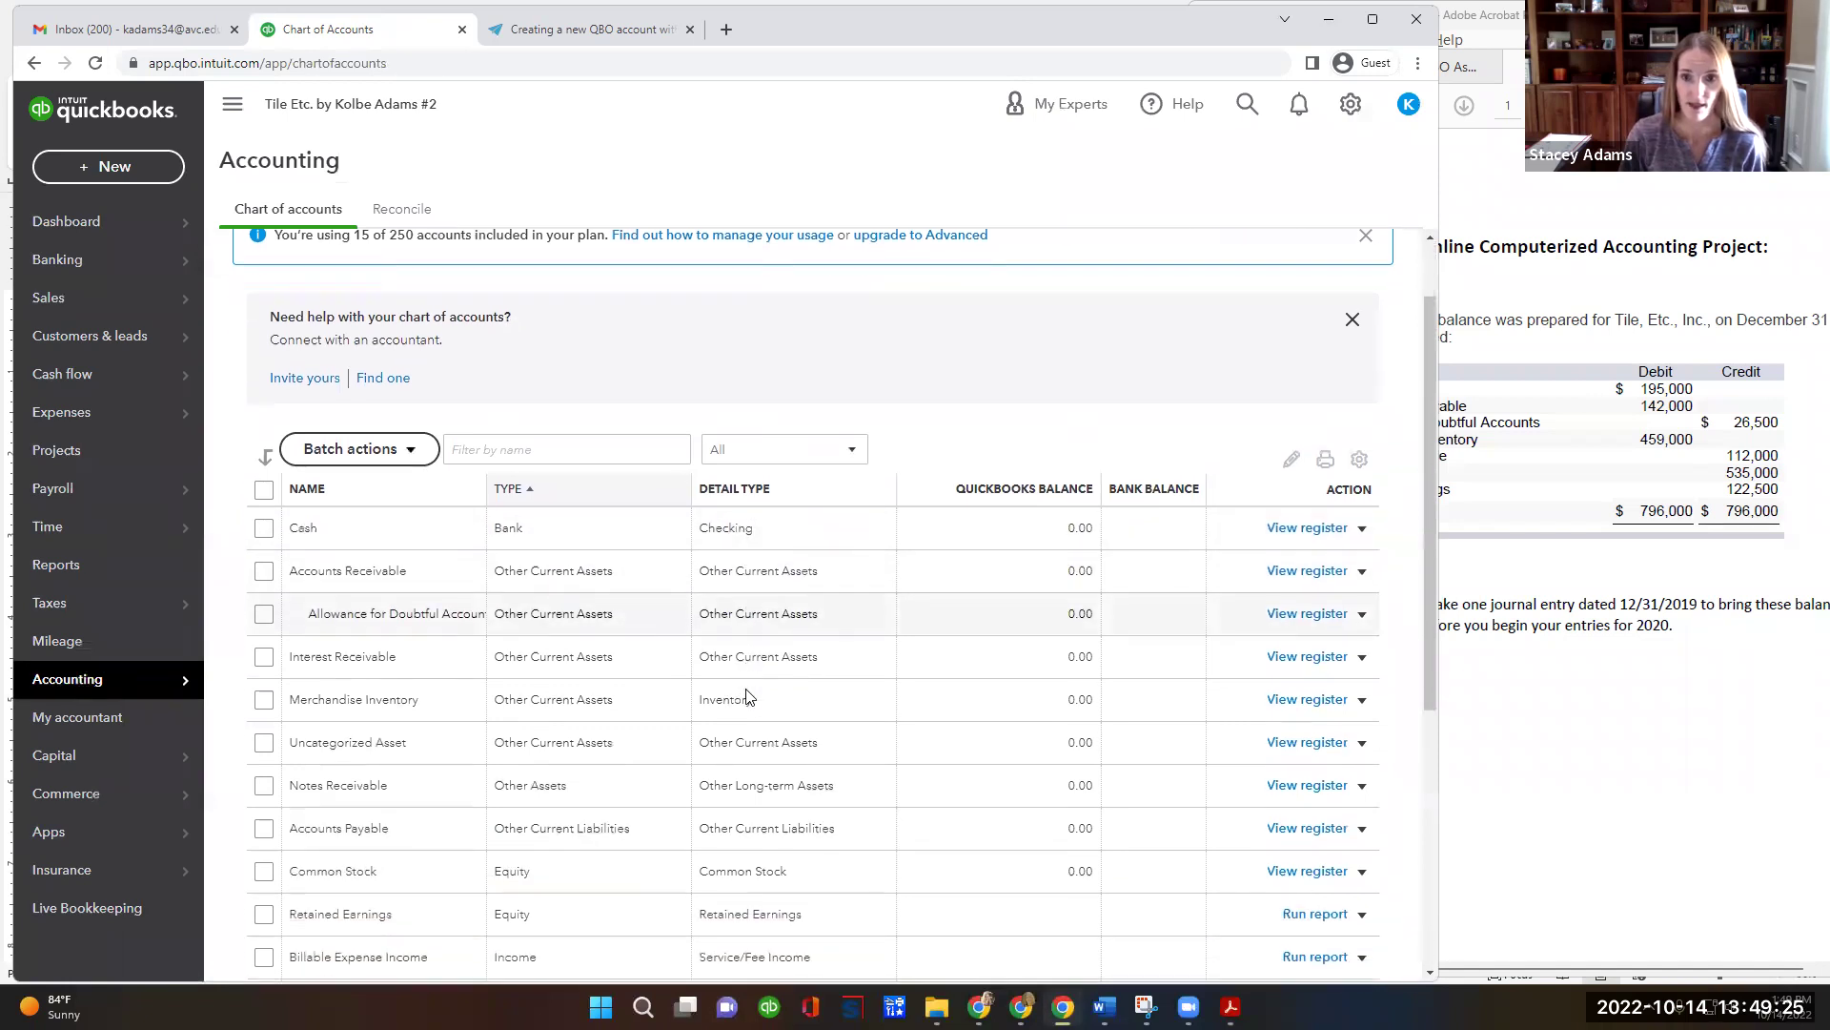
pyautogui.scroll(-3, 749, 701)
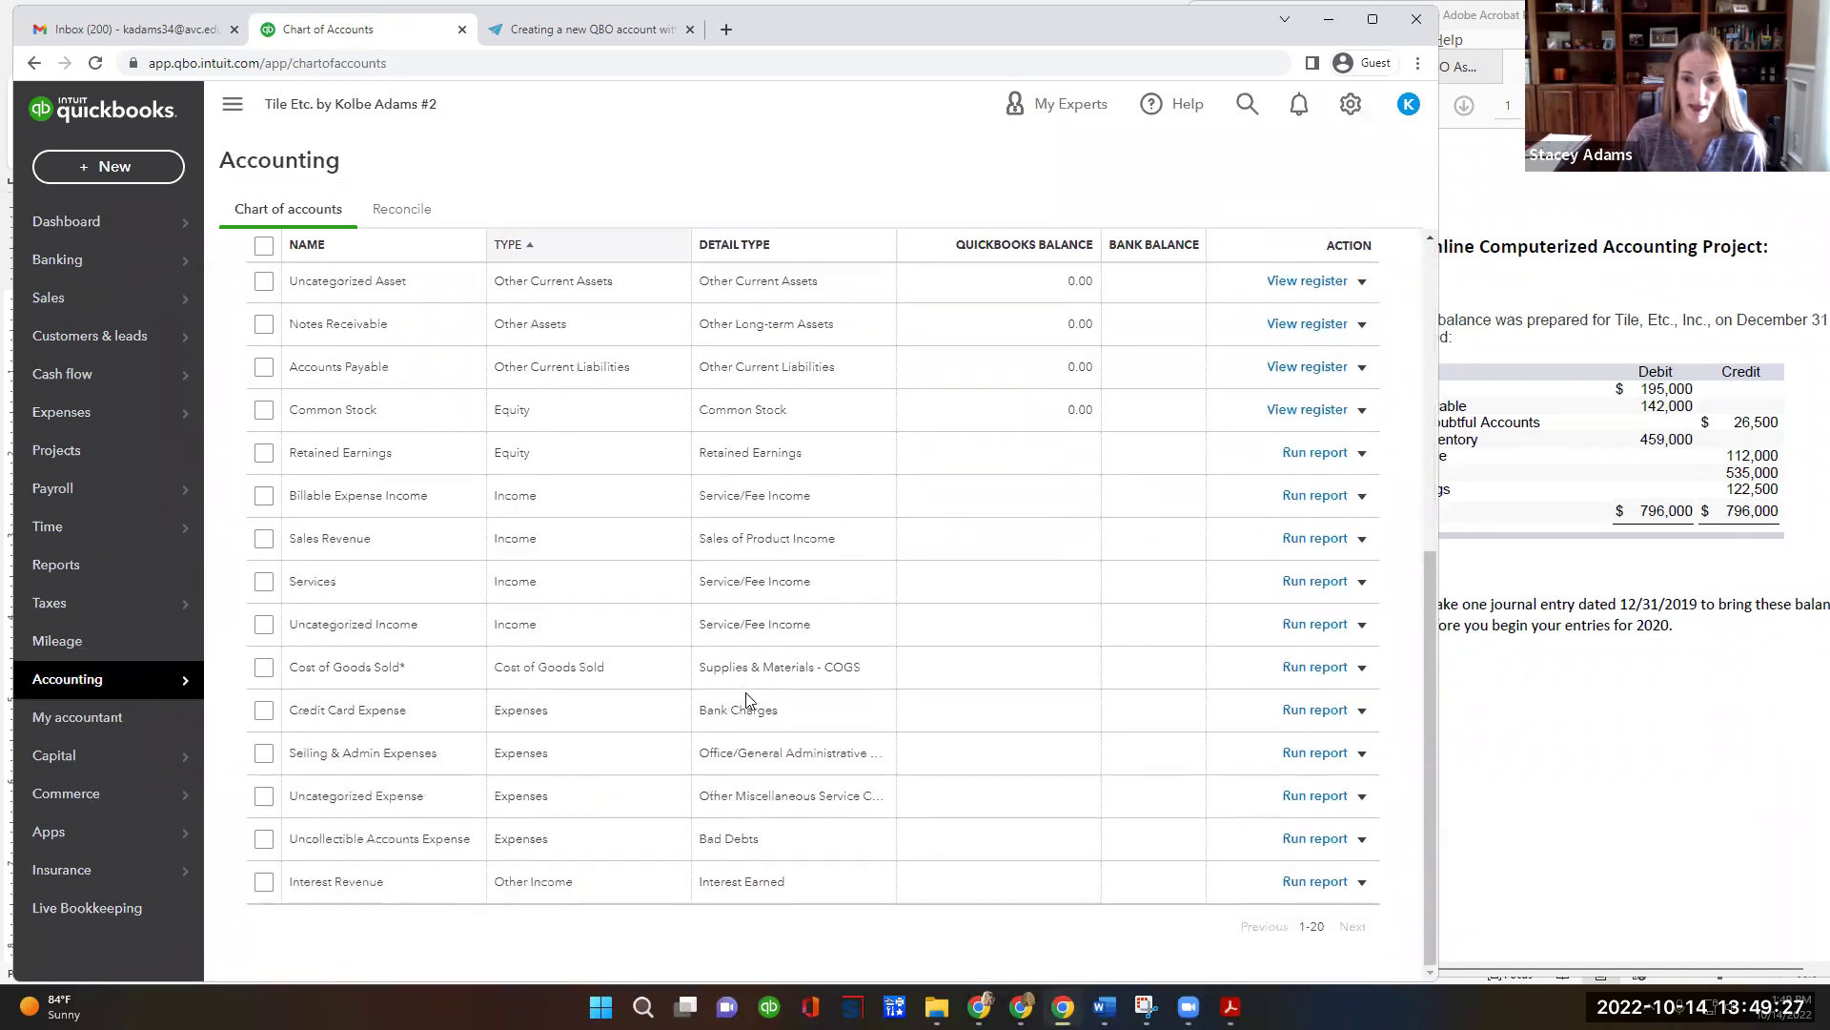
pyautogui.scroll(2, 748, 702)
pyautogui.scroll(4, 749, 703)
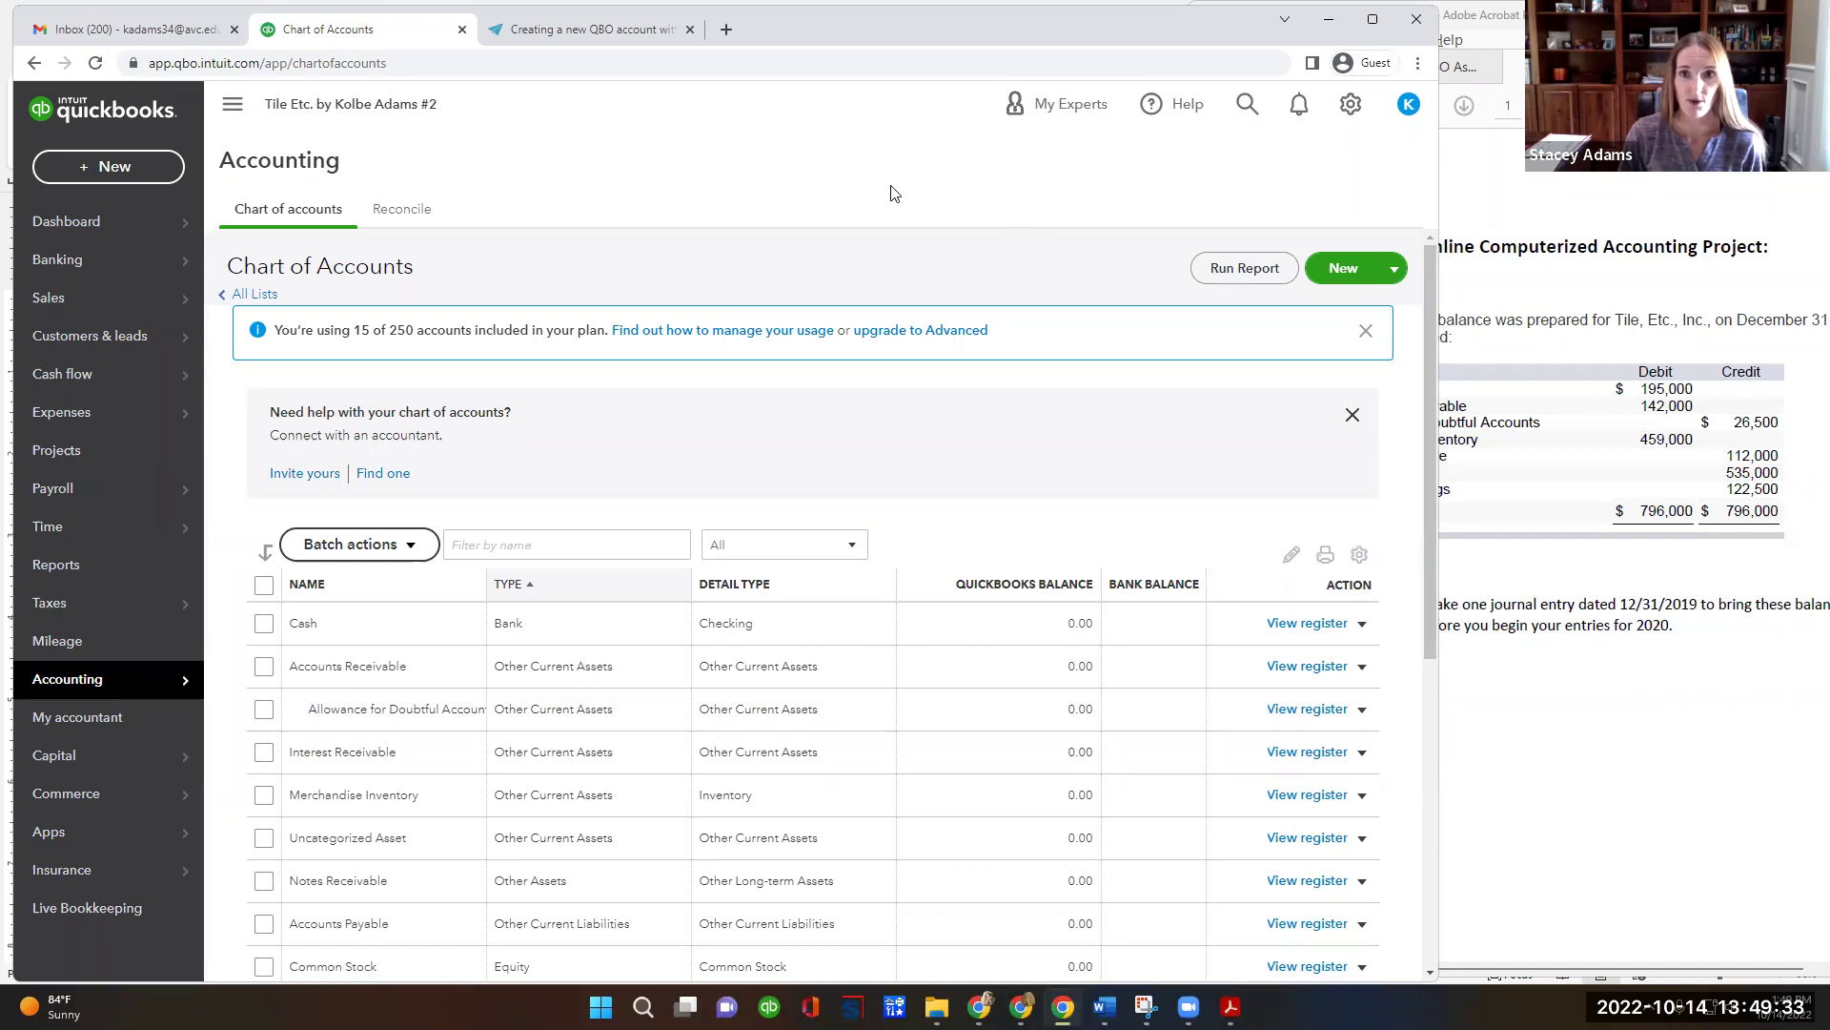
# In Advanced settings, enable account numbers and show them in account lists, then save.
pyautogui.click(1350, 107)
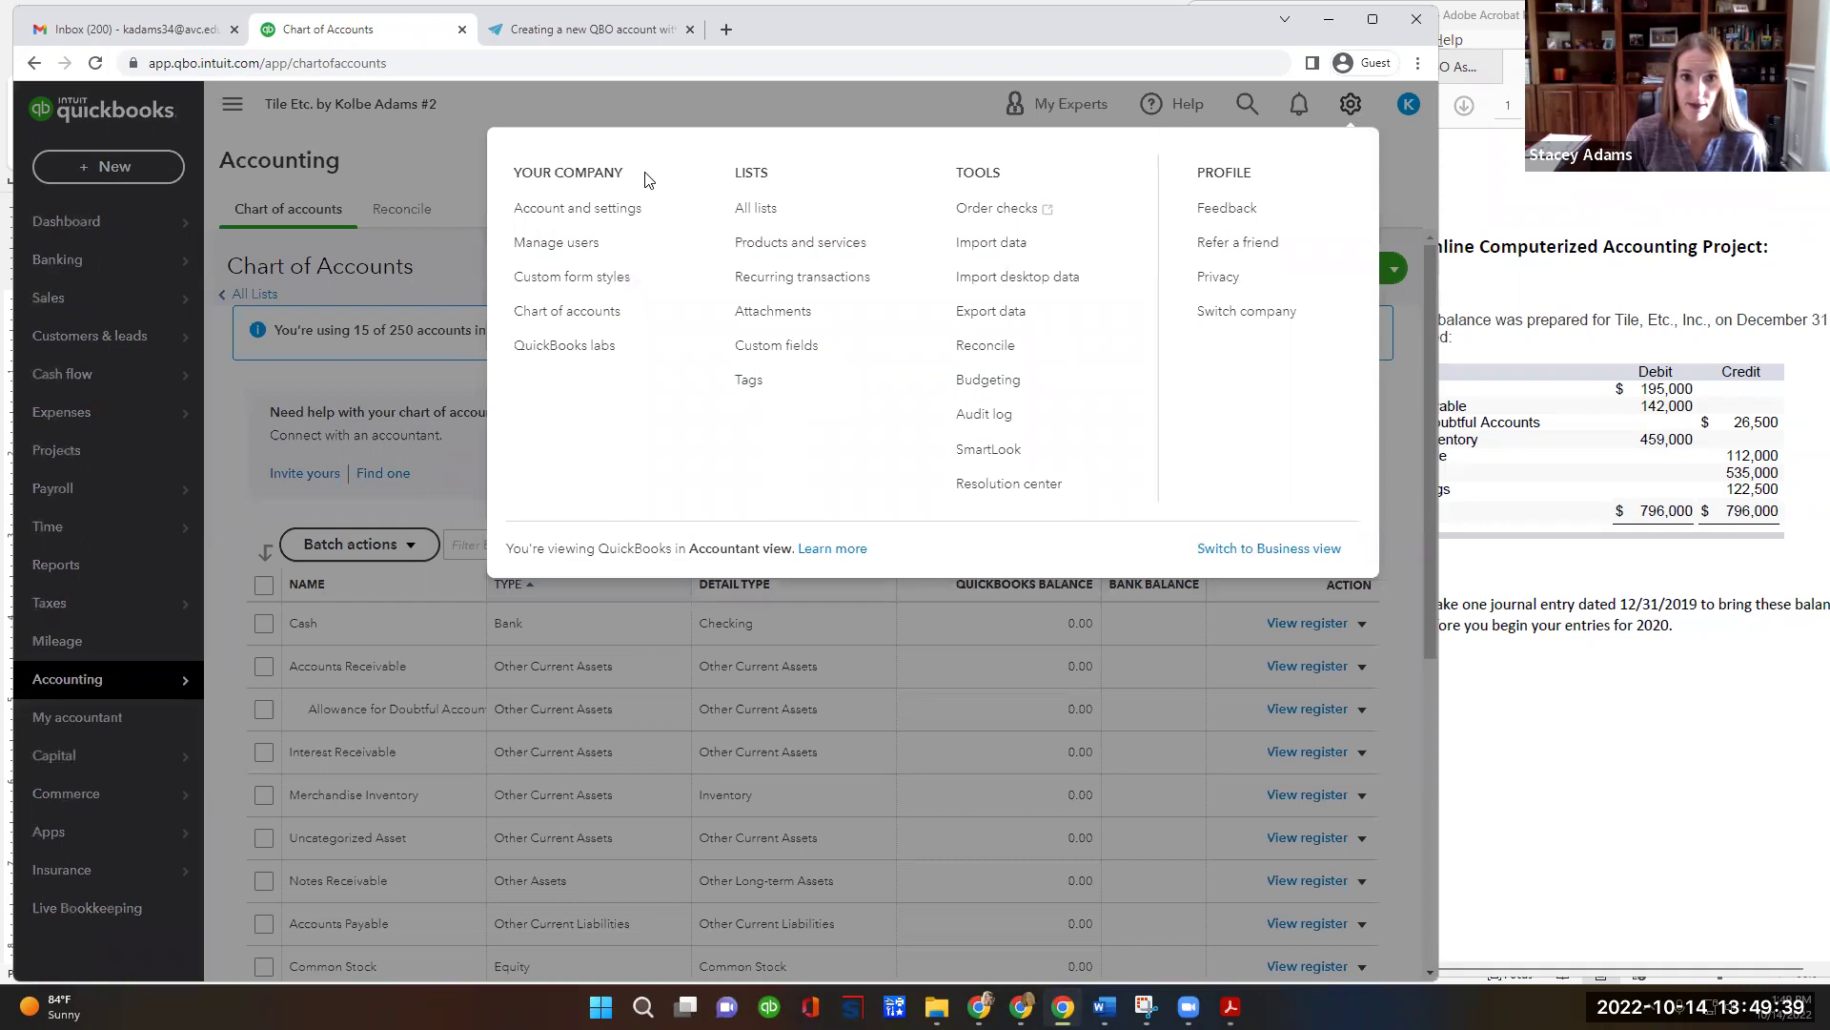
pyautogui.click(574, 218)
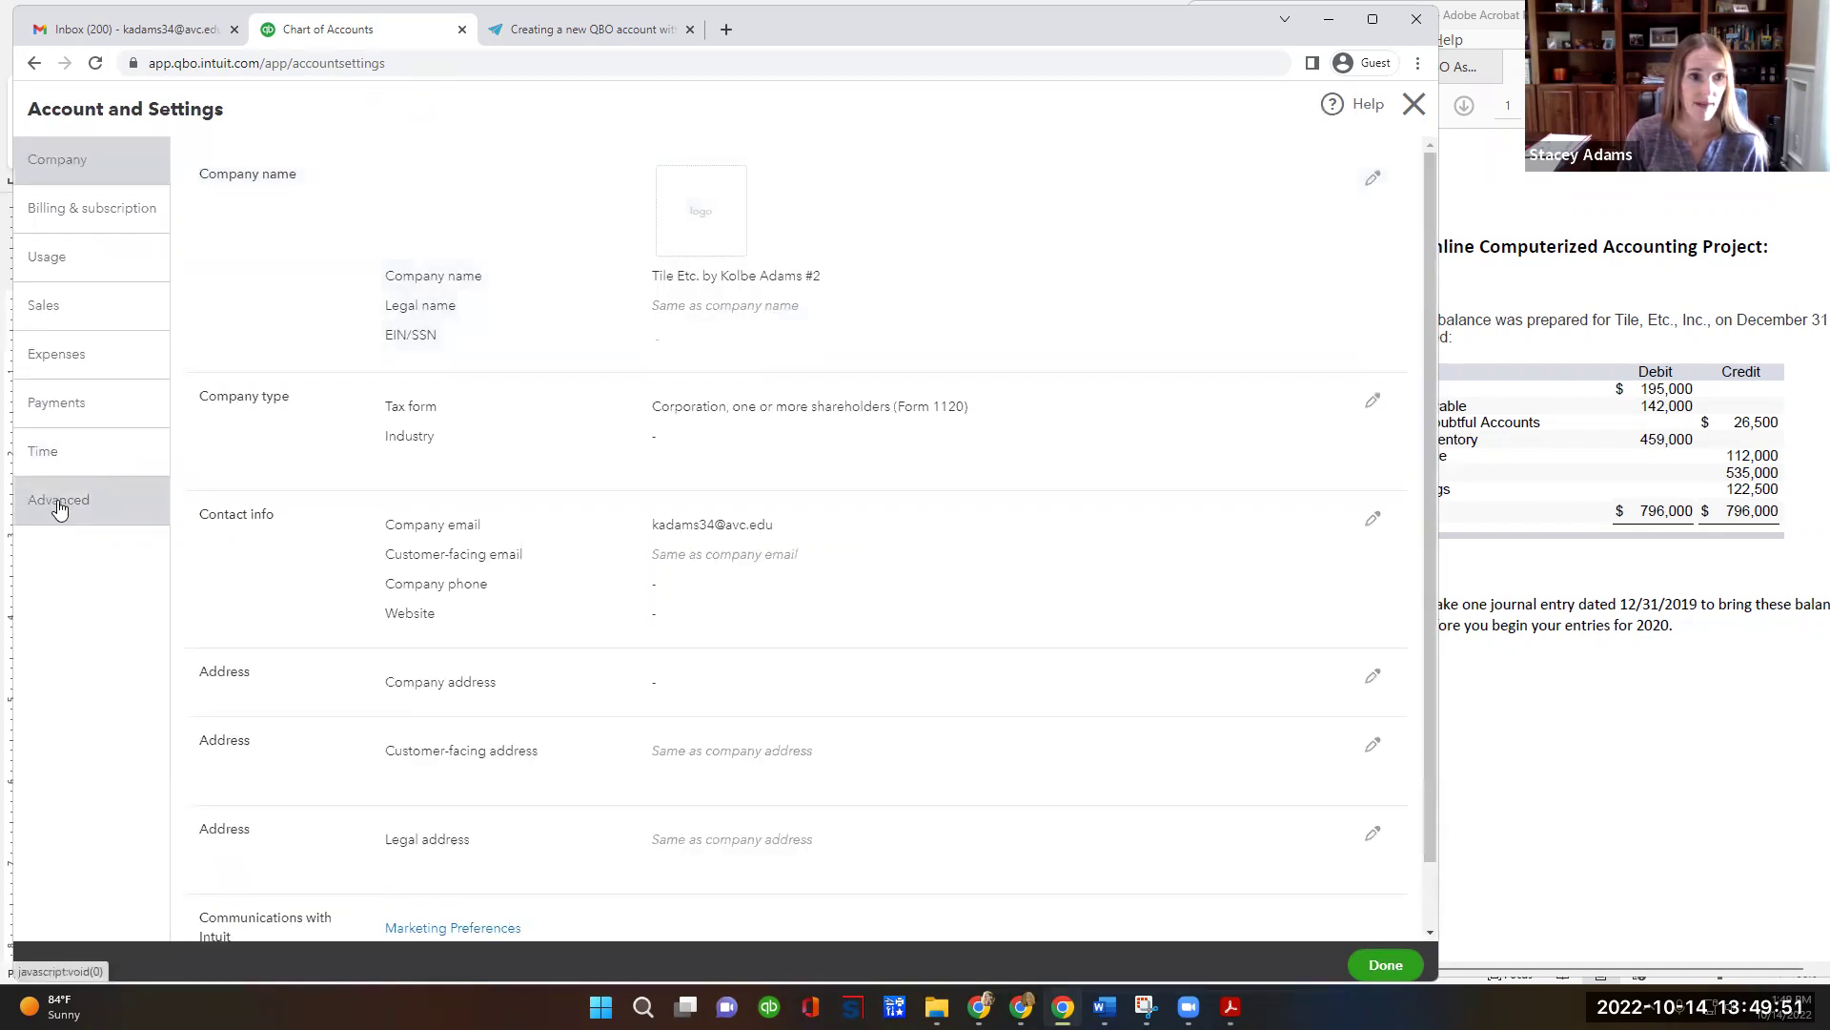
pyautogui.click(59, 509)
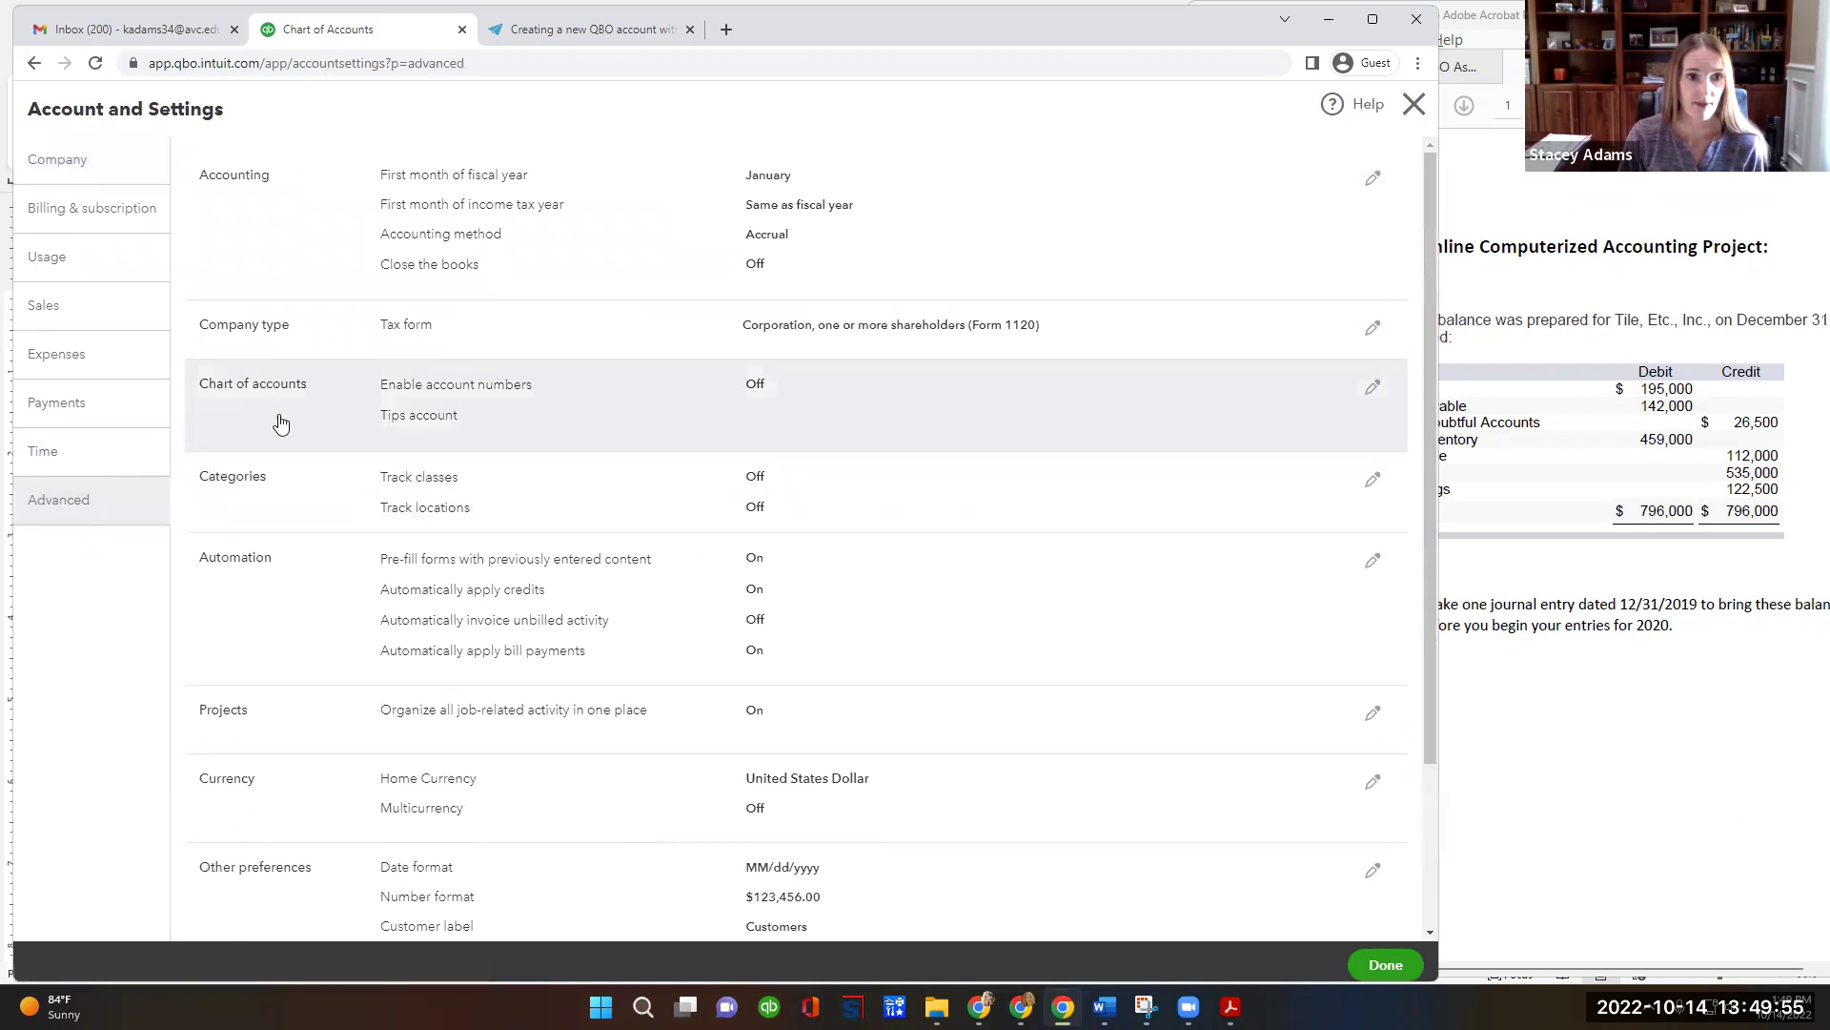
pyautogui.click(1372, 391)
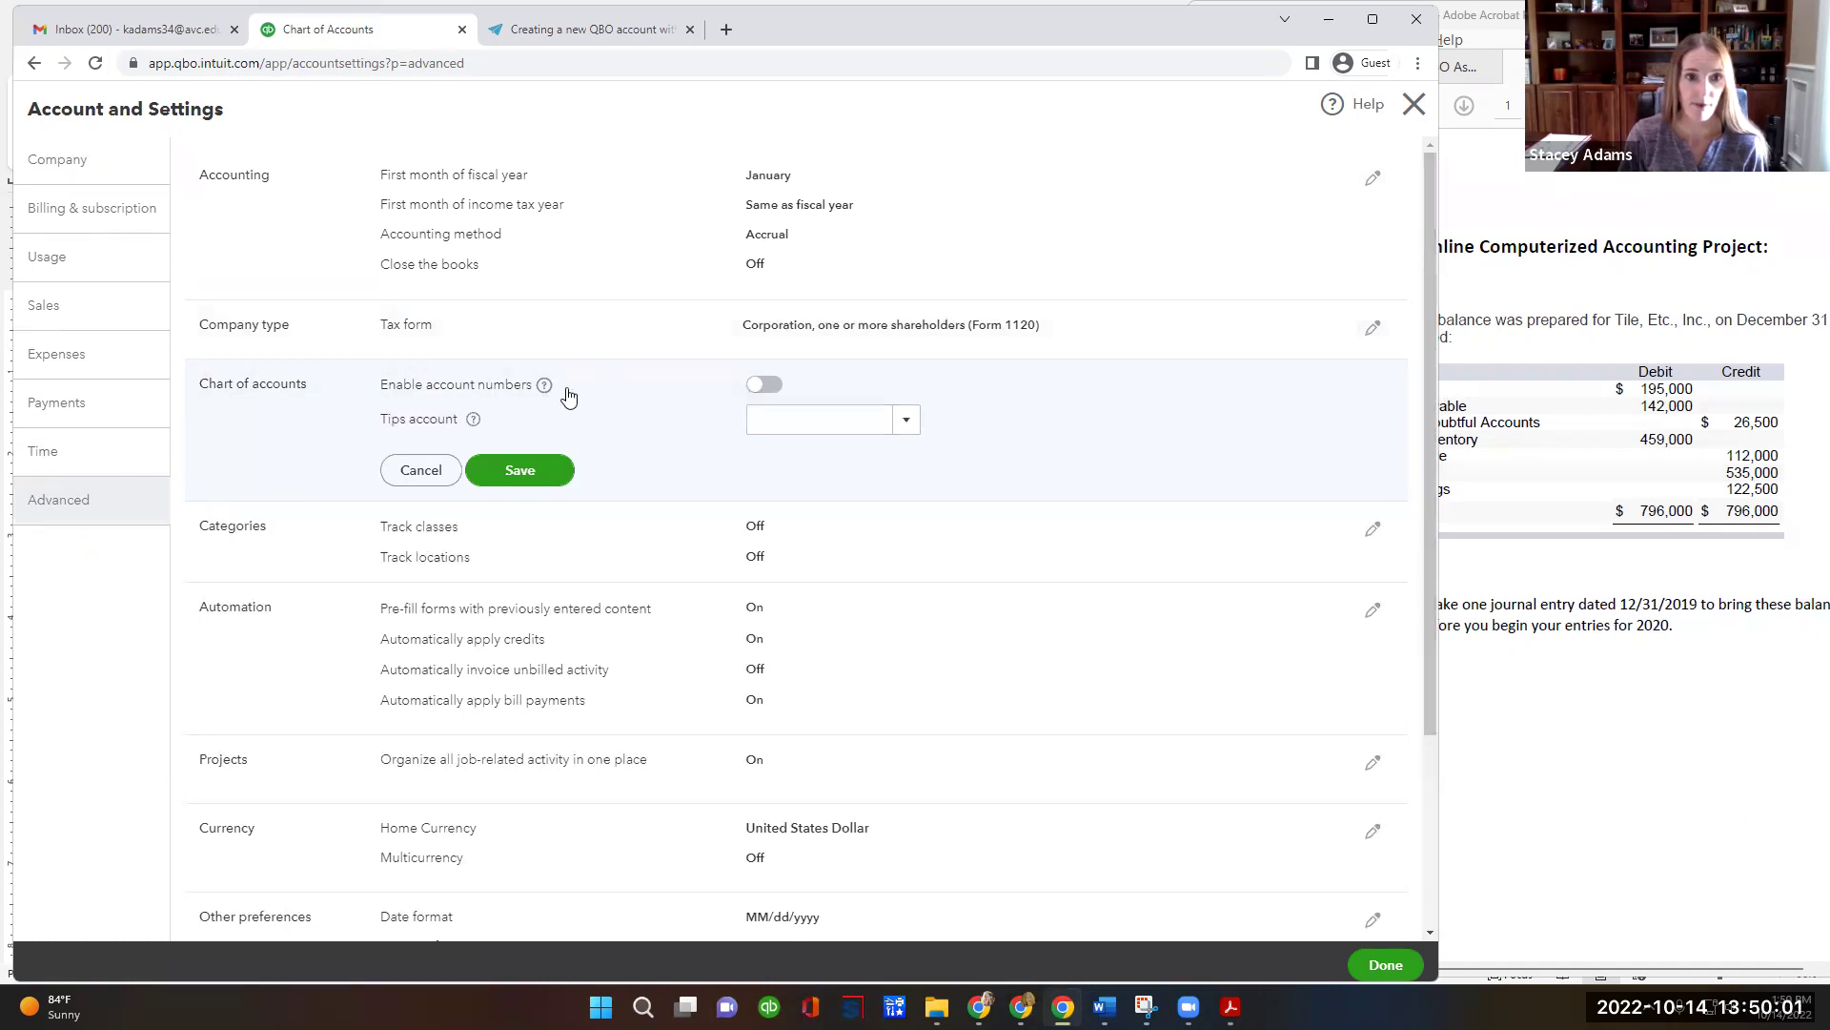
pyautogui.click(759, 387)
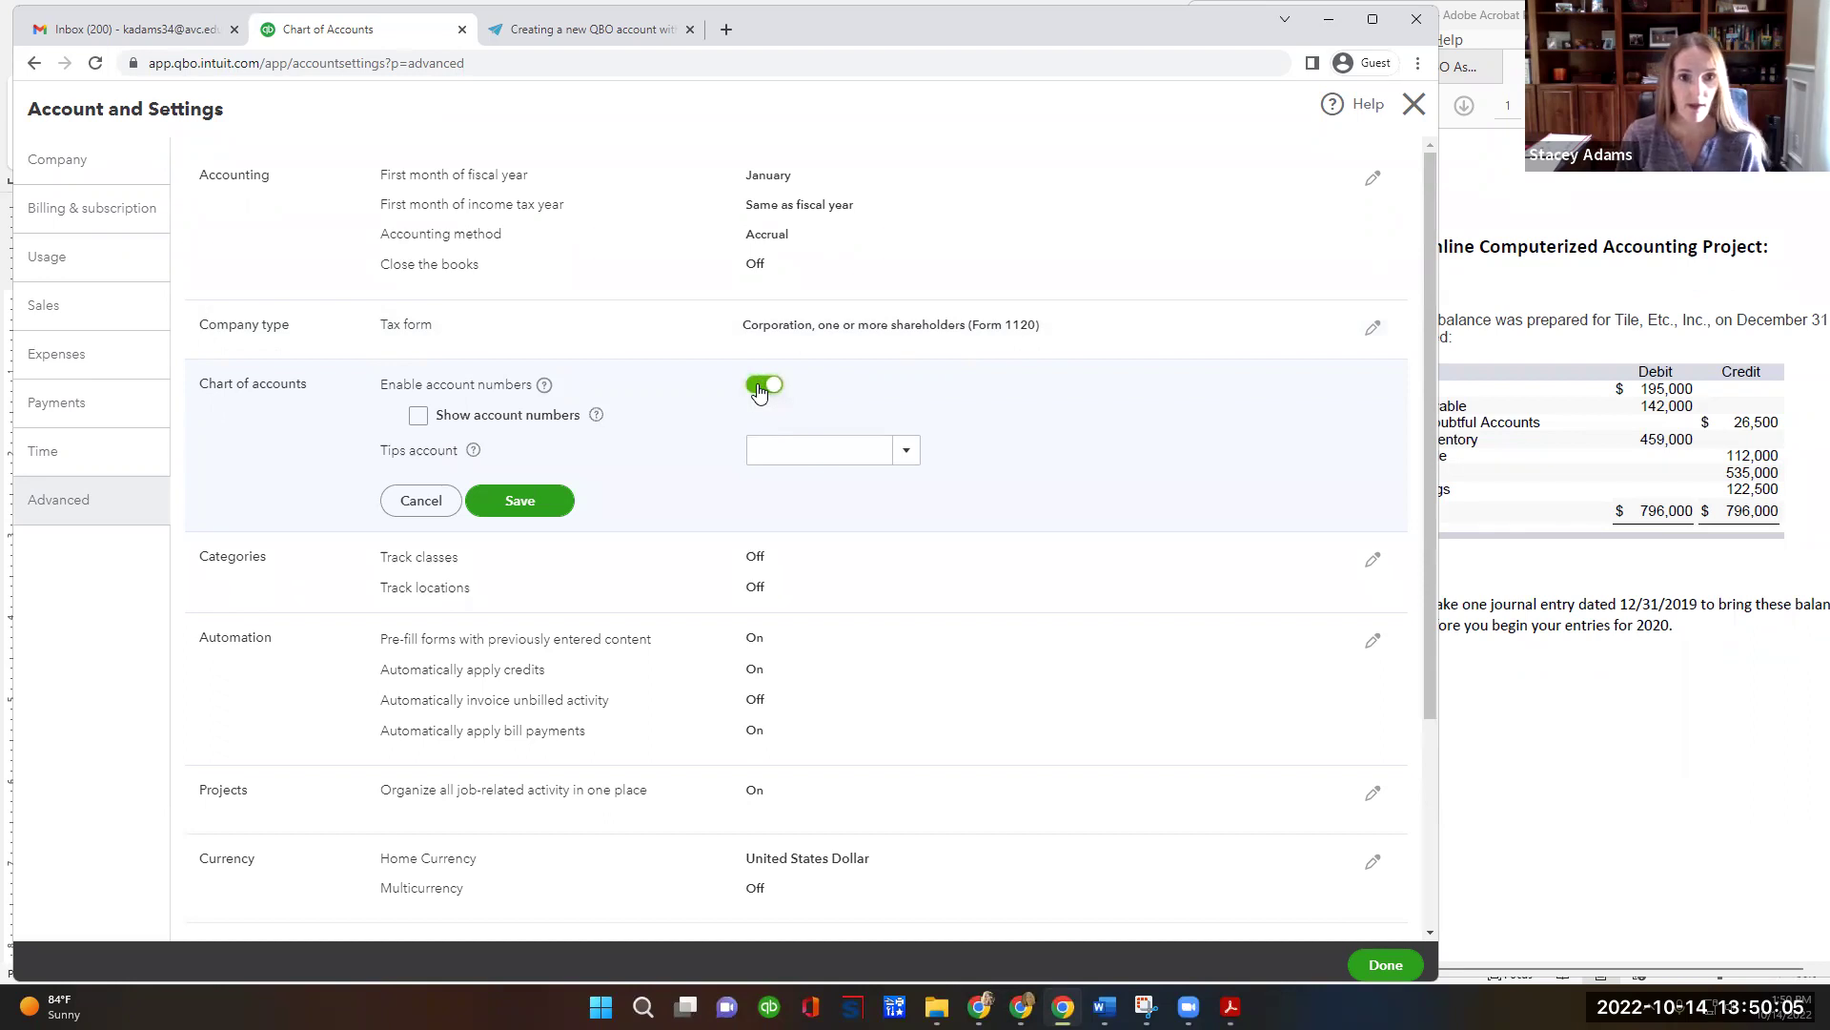
pyautogui.click(418, 417)
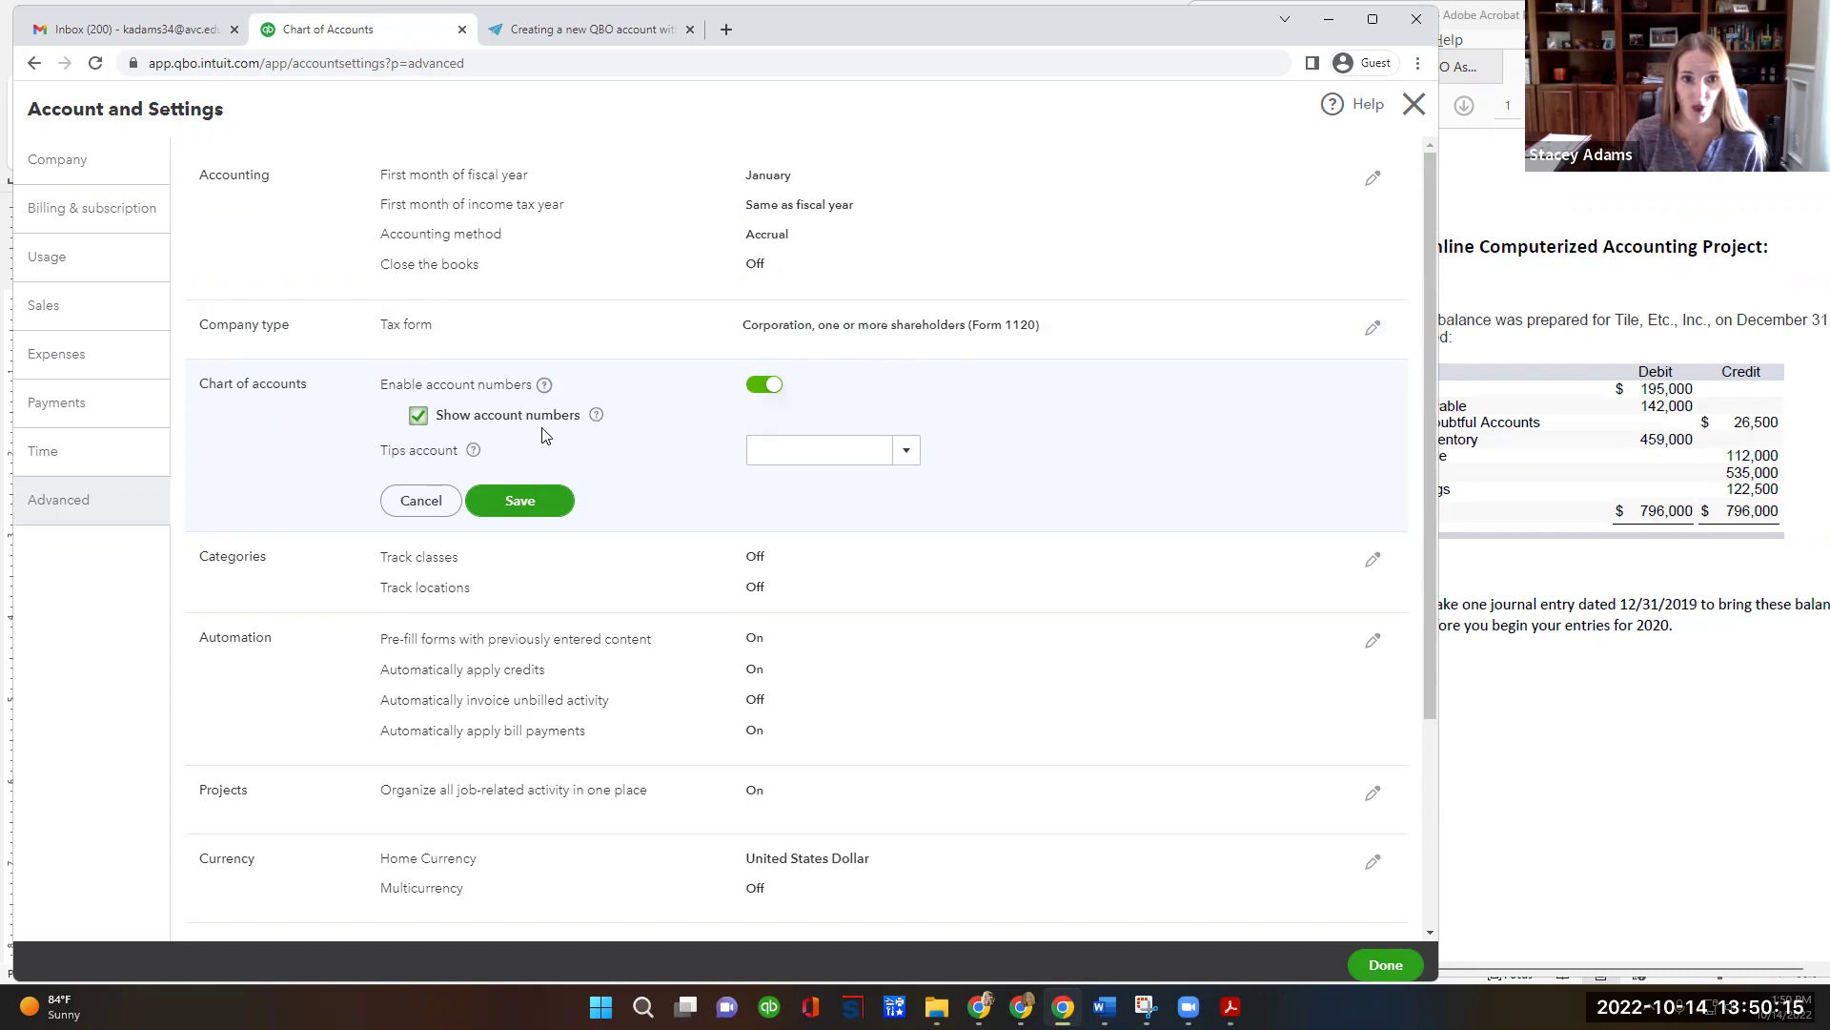
pyautogui.click(526, 505)
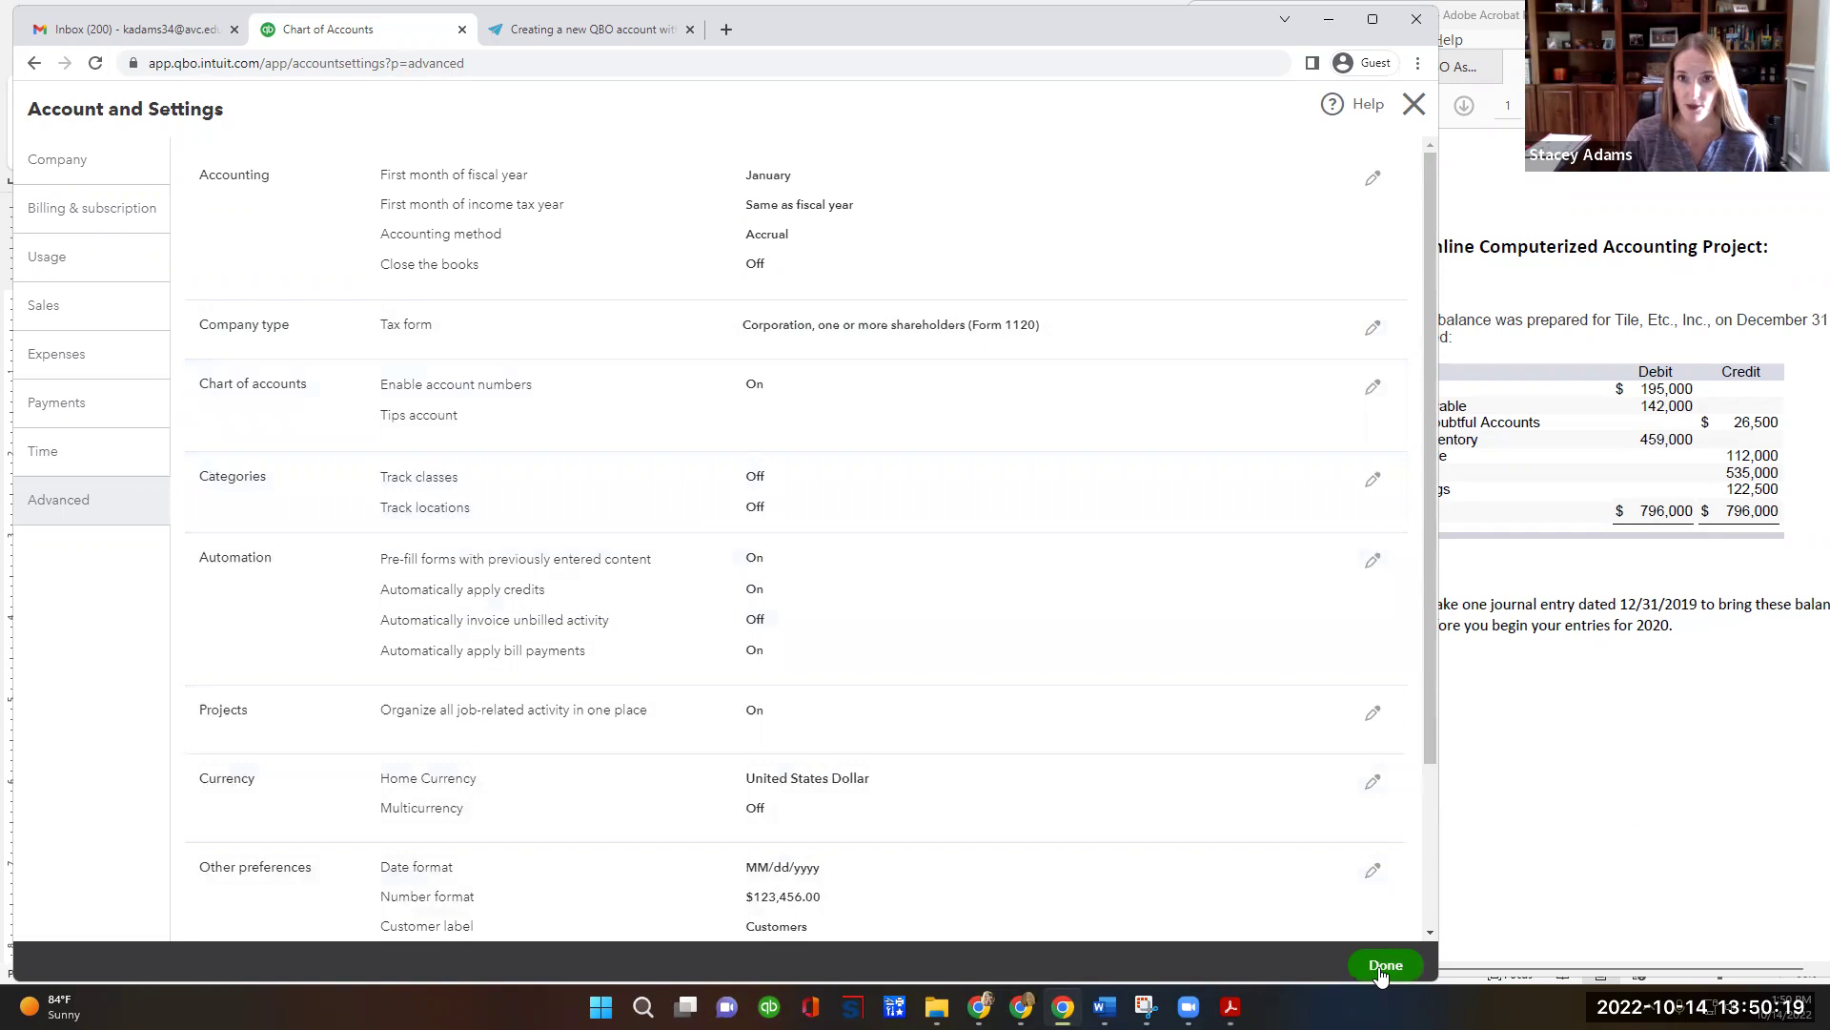
pyautogui.click(1384, 964)
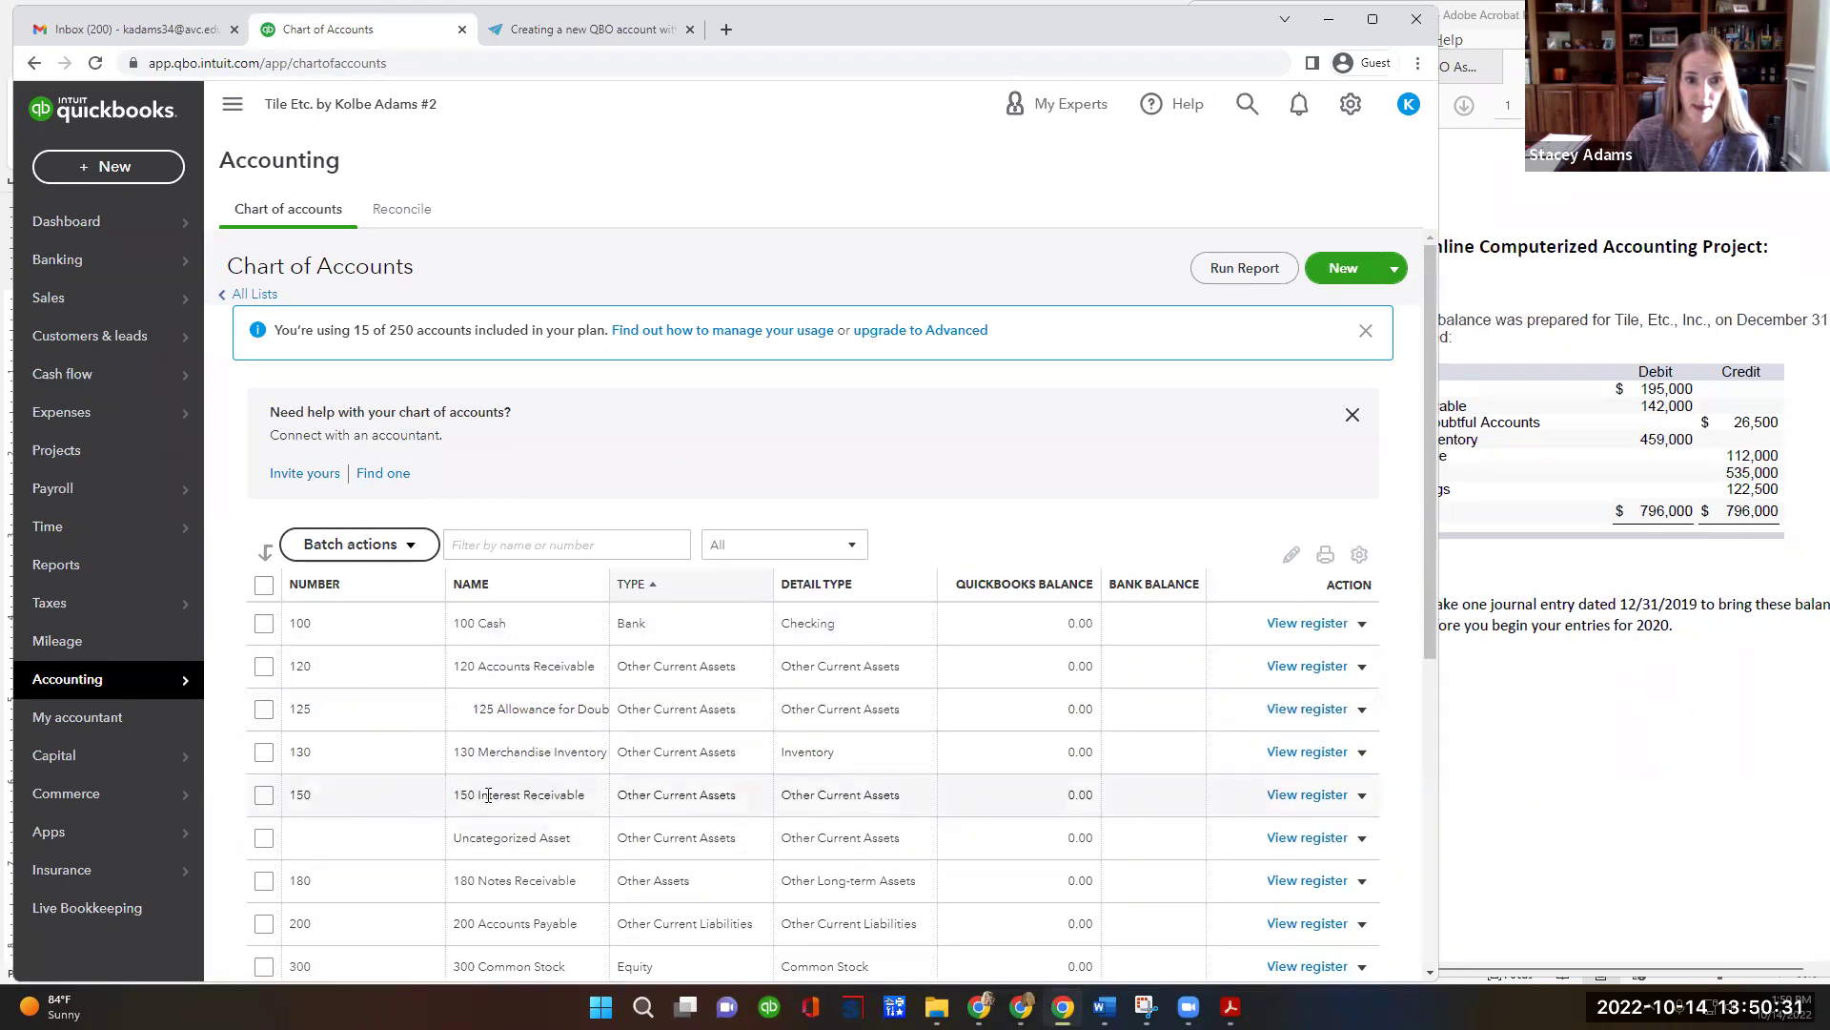
pyautogui.scroll(-1, 492, 799)
pyautogui.scroll(-2, 492, 799)
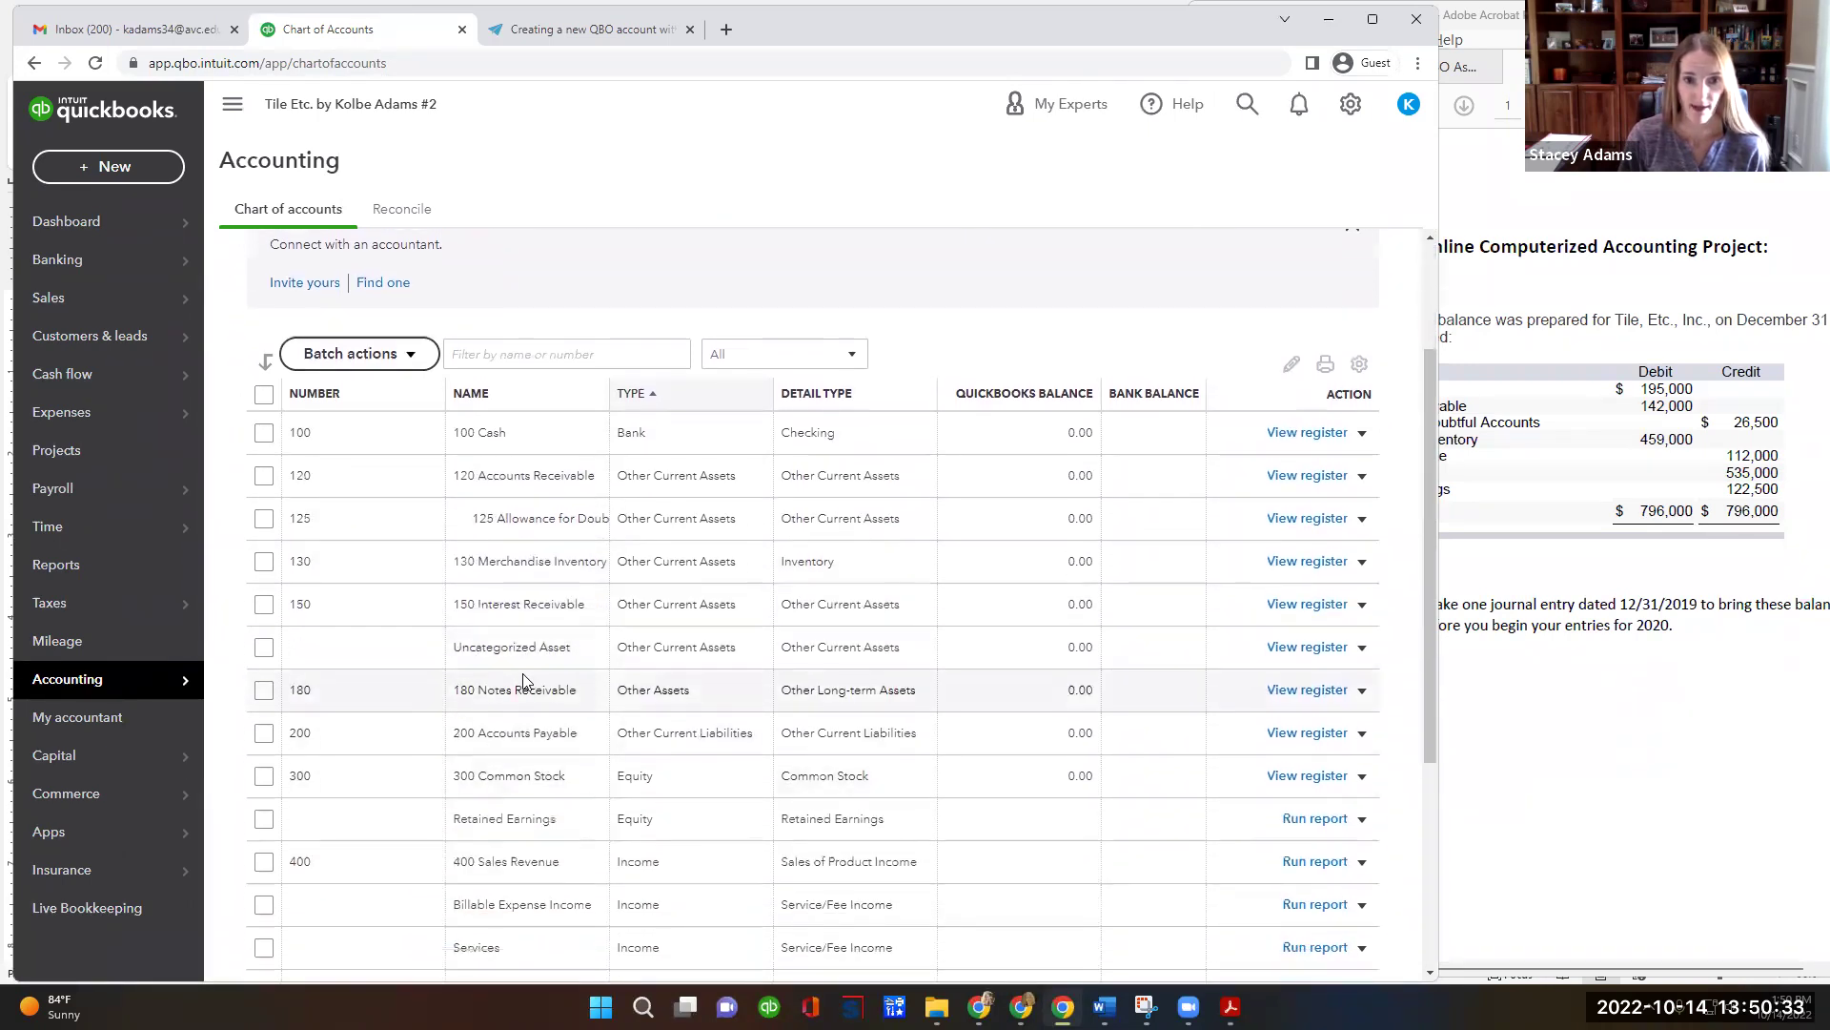
pyautogui.scroll(-2, 534, 744)
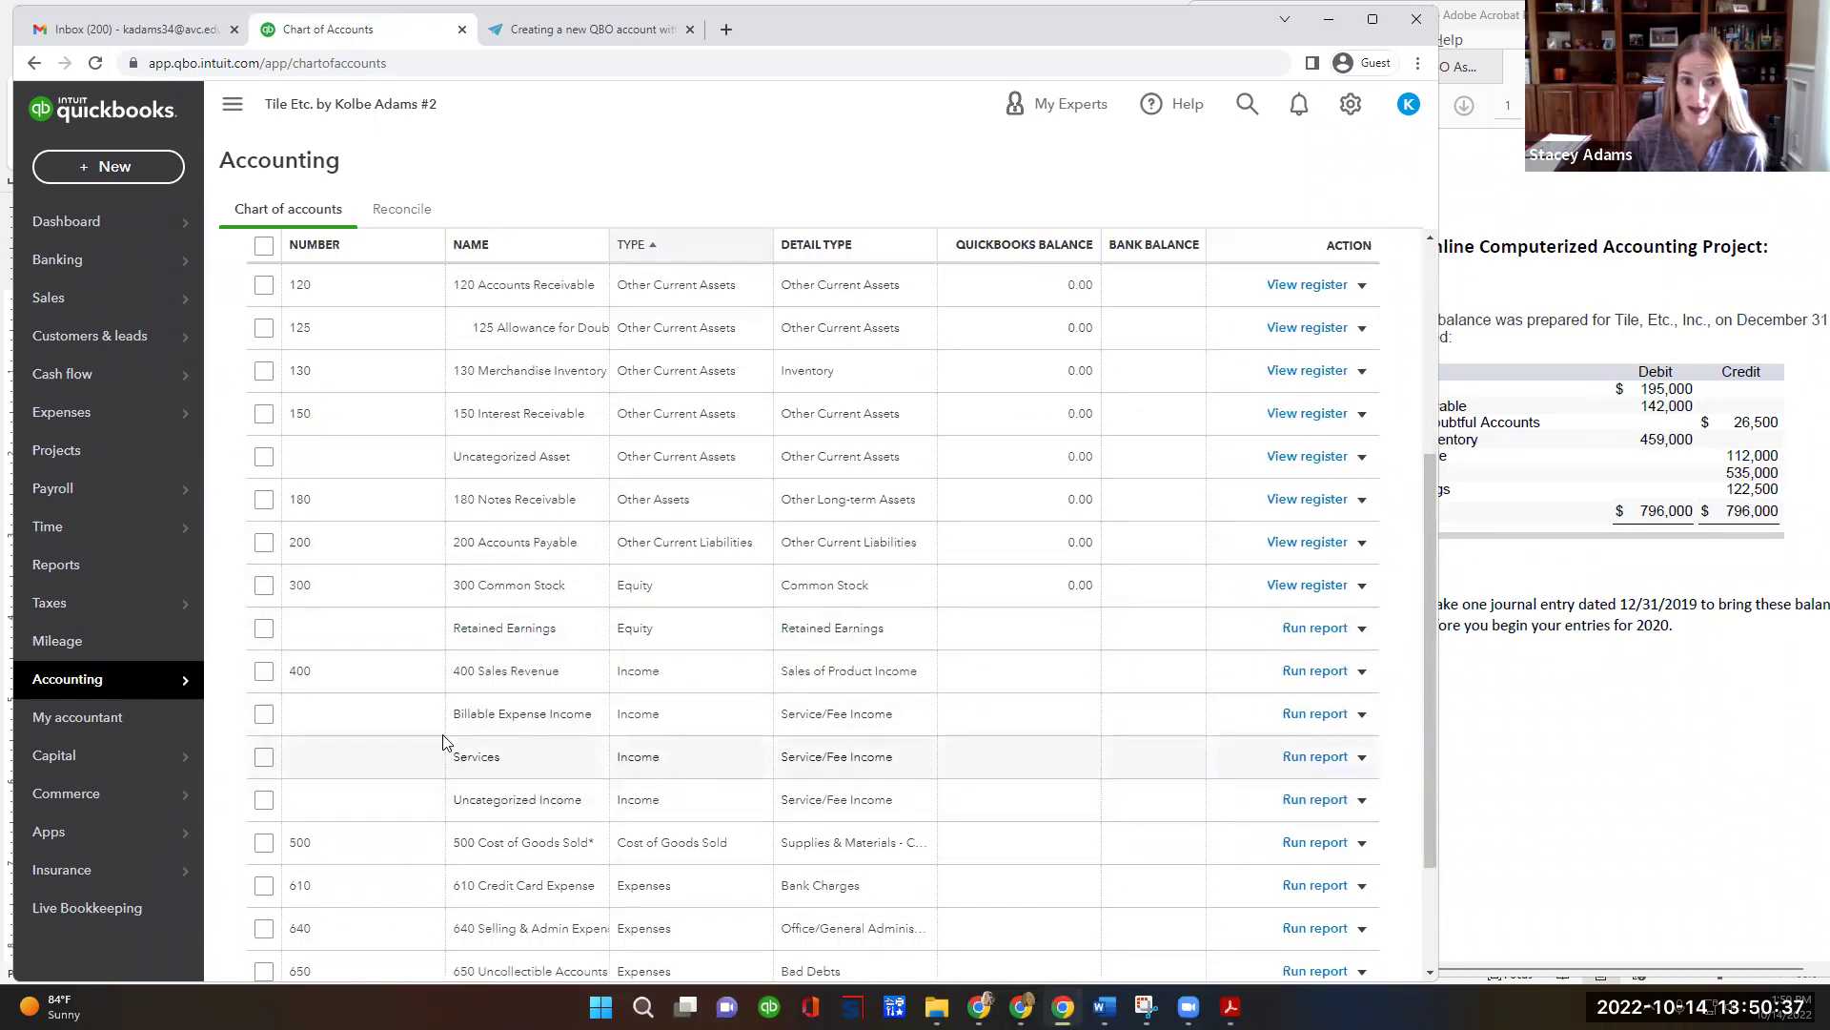
pyautogui.scroll(-1, 572, 776)
pyautogui.scroll(-2, 572, 776)
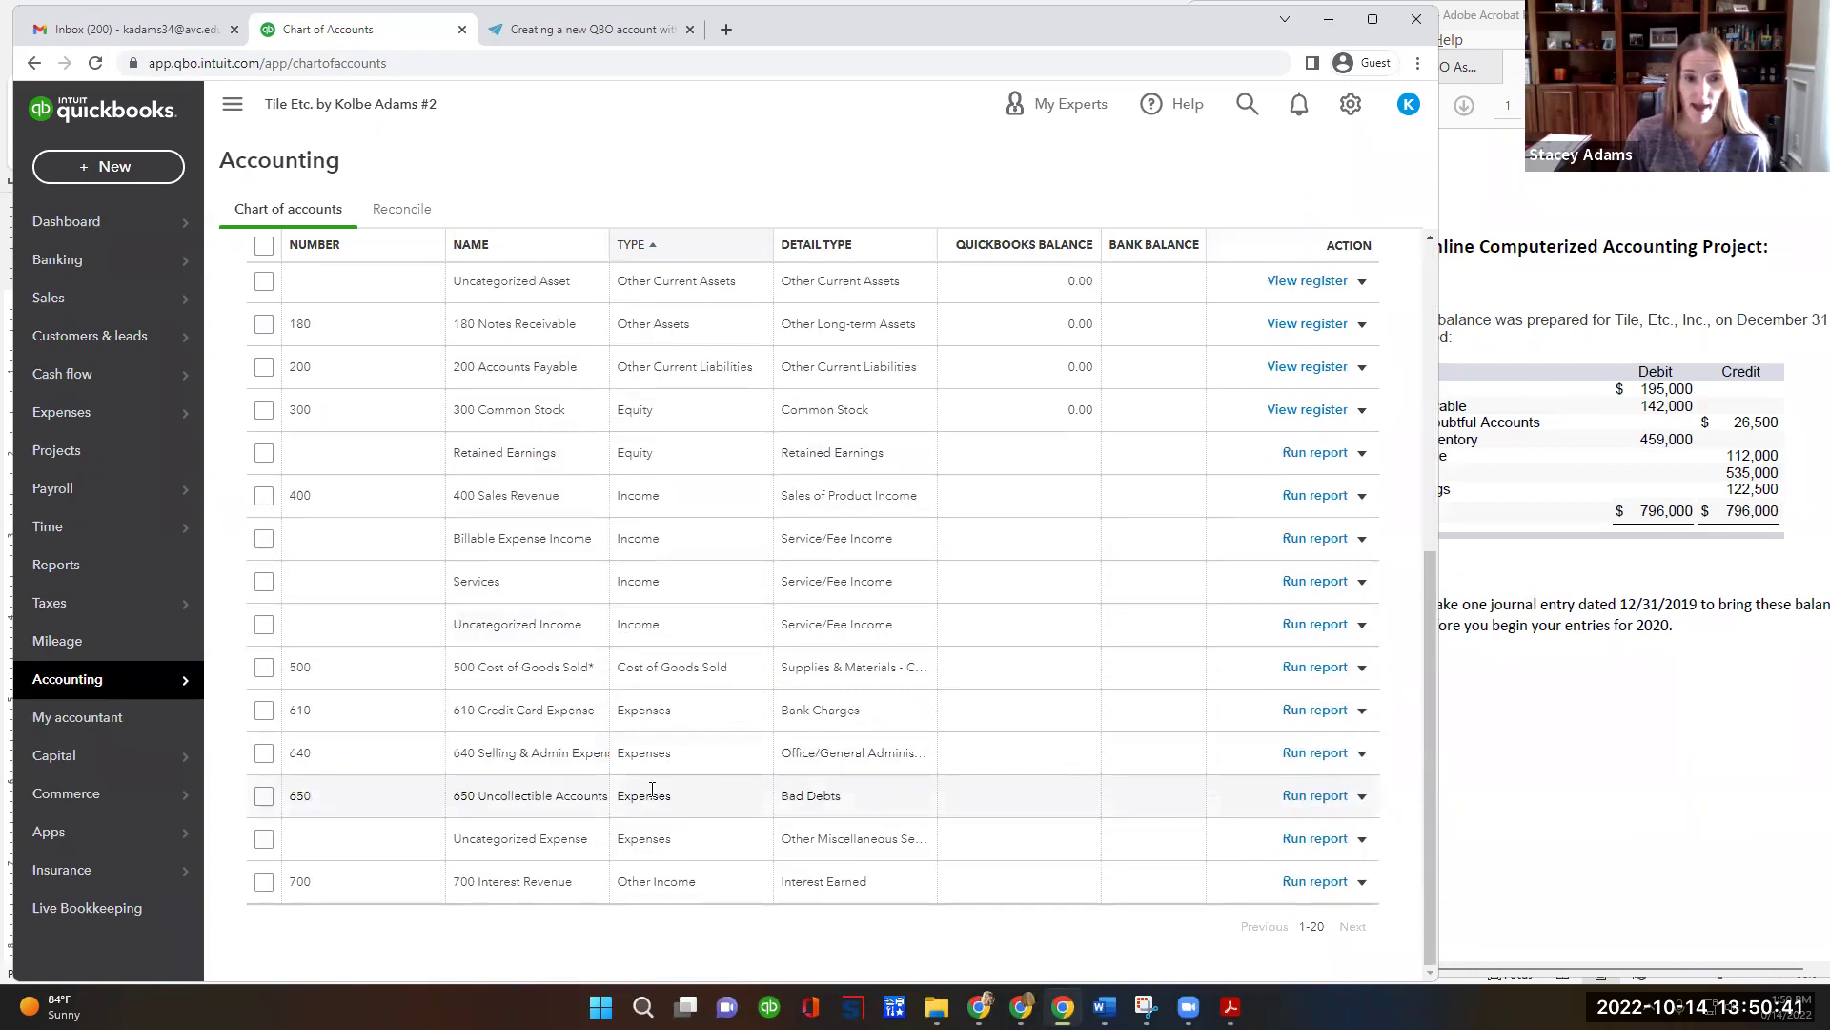
pyautogui.scroll(2, 657, 778)
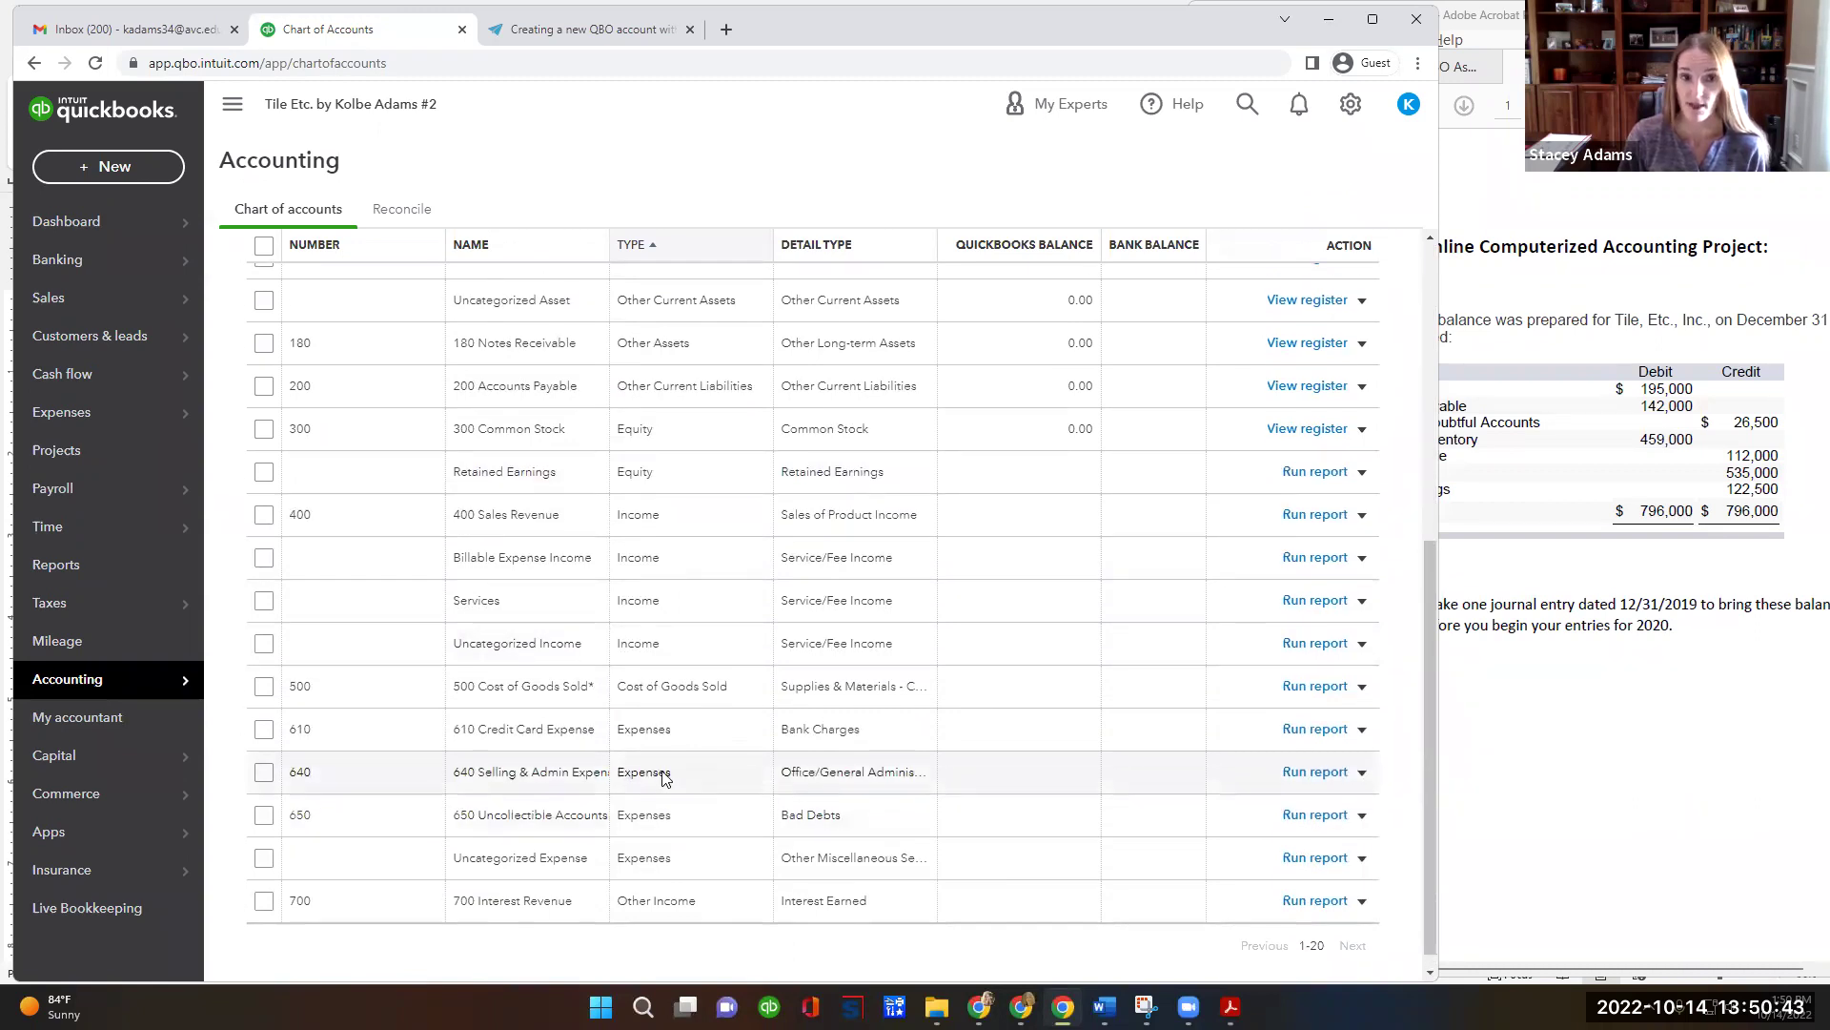
pyautogui.scroll(4, 665, 777)
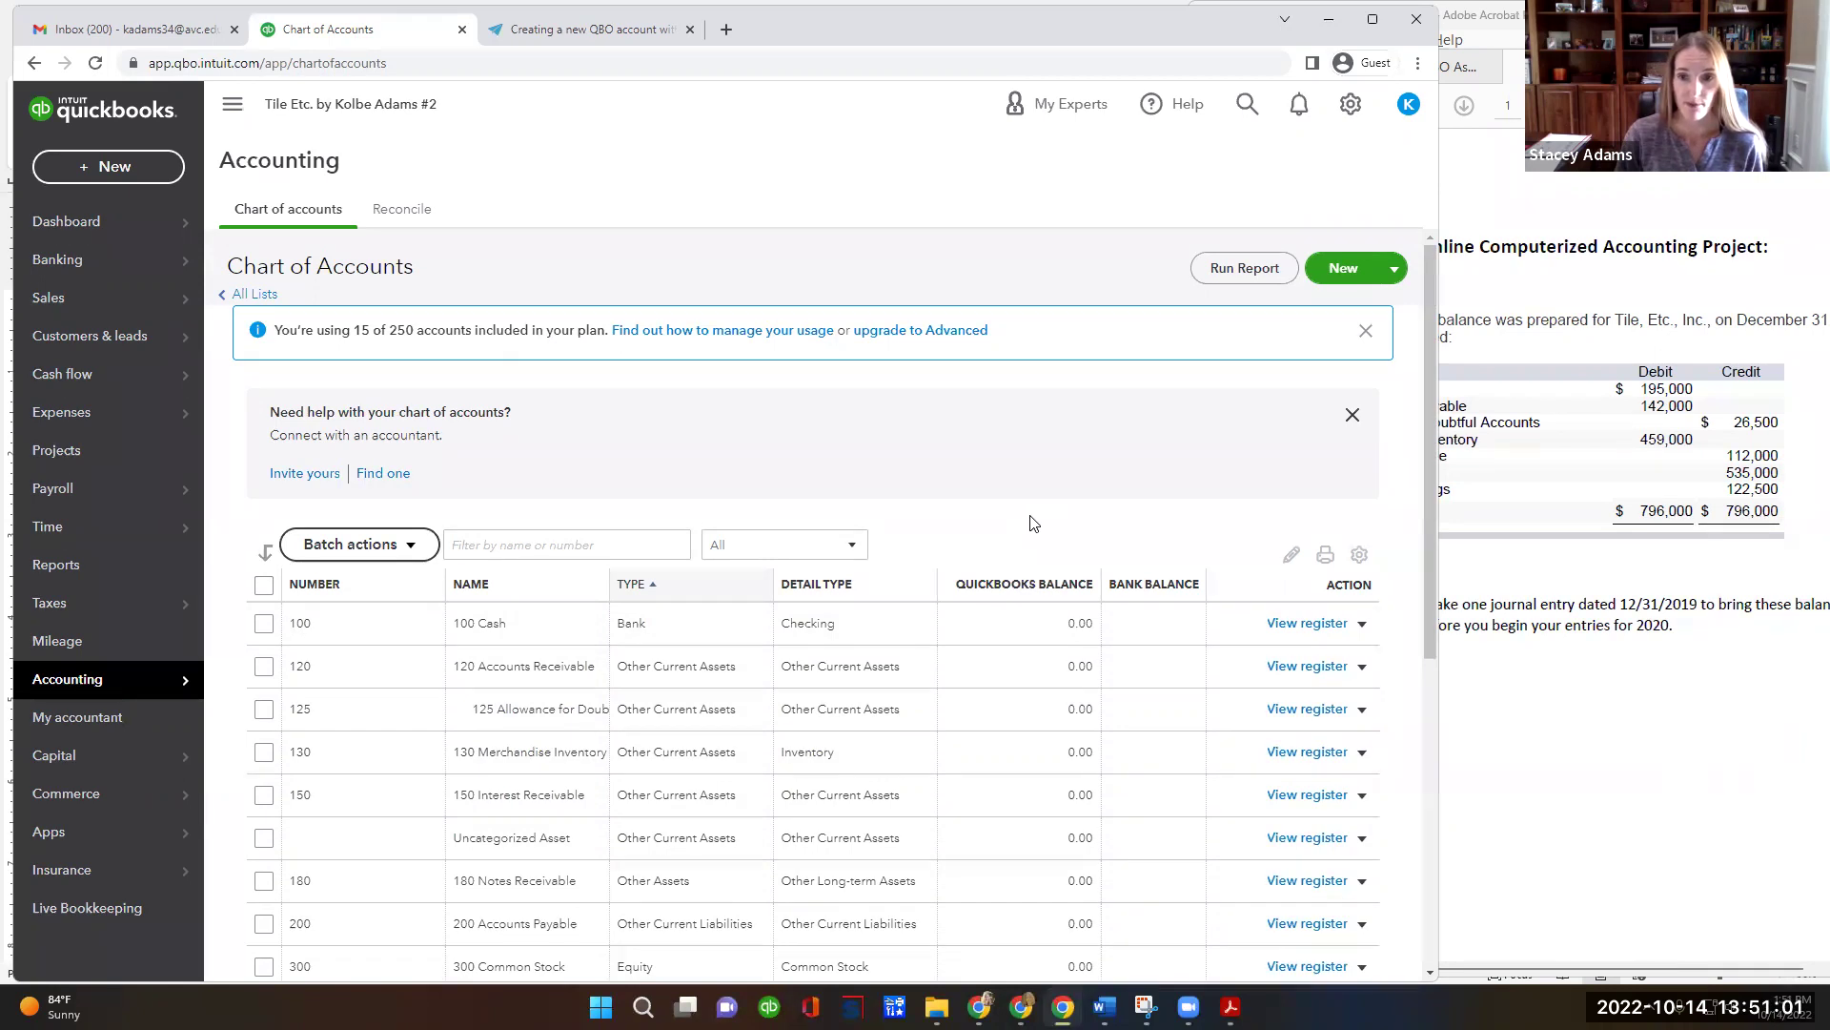
# Review the trial balance PDF and create a new journal entry from + New.
pyautogui.click(1613, 699)
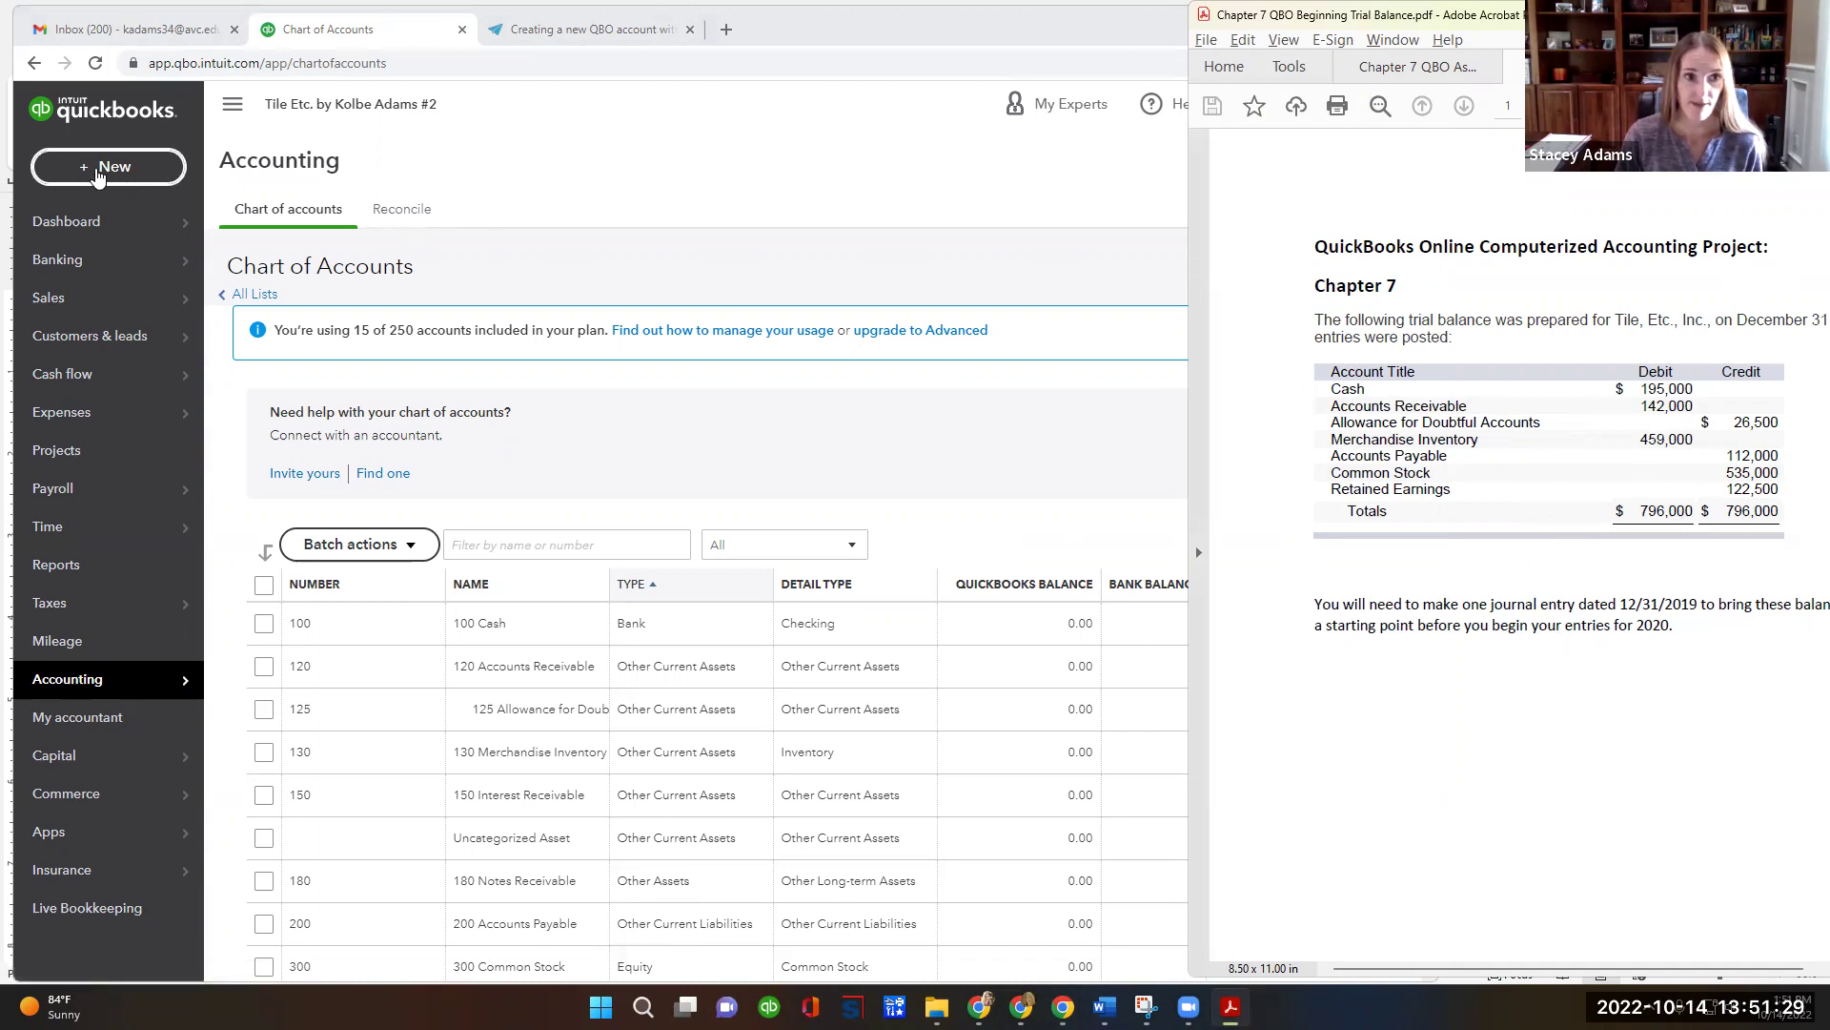
pyautogui.click(100, 172)
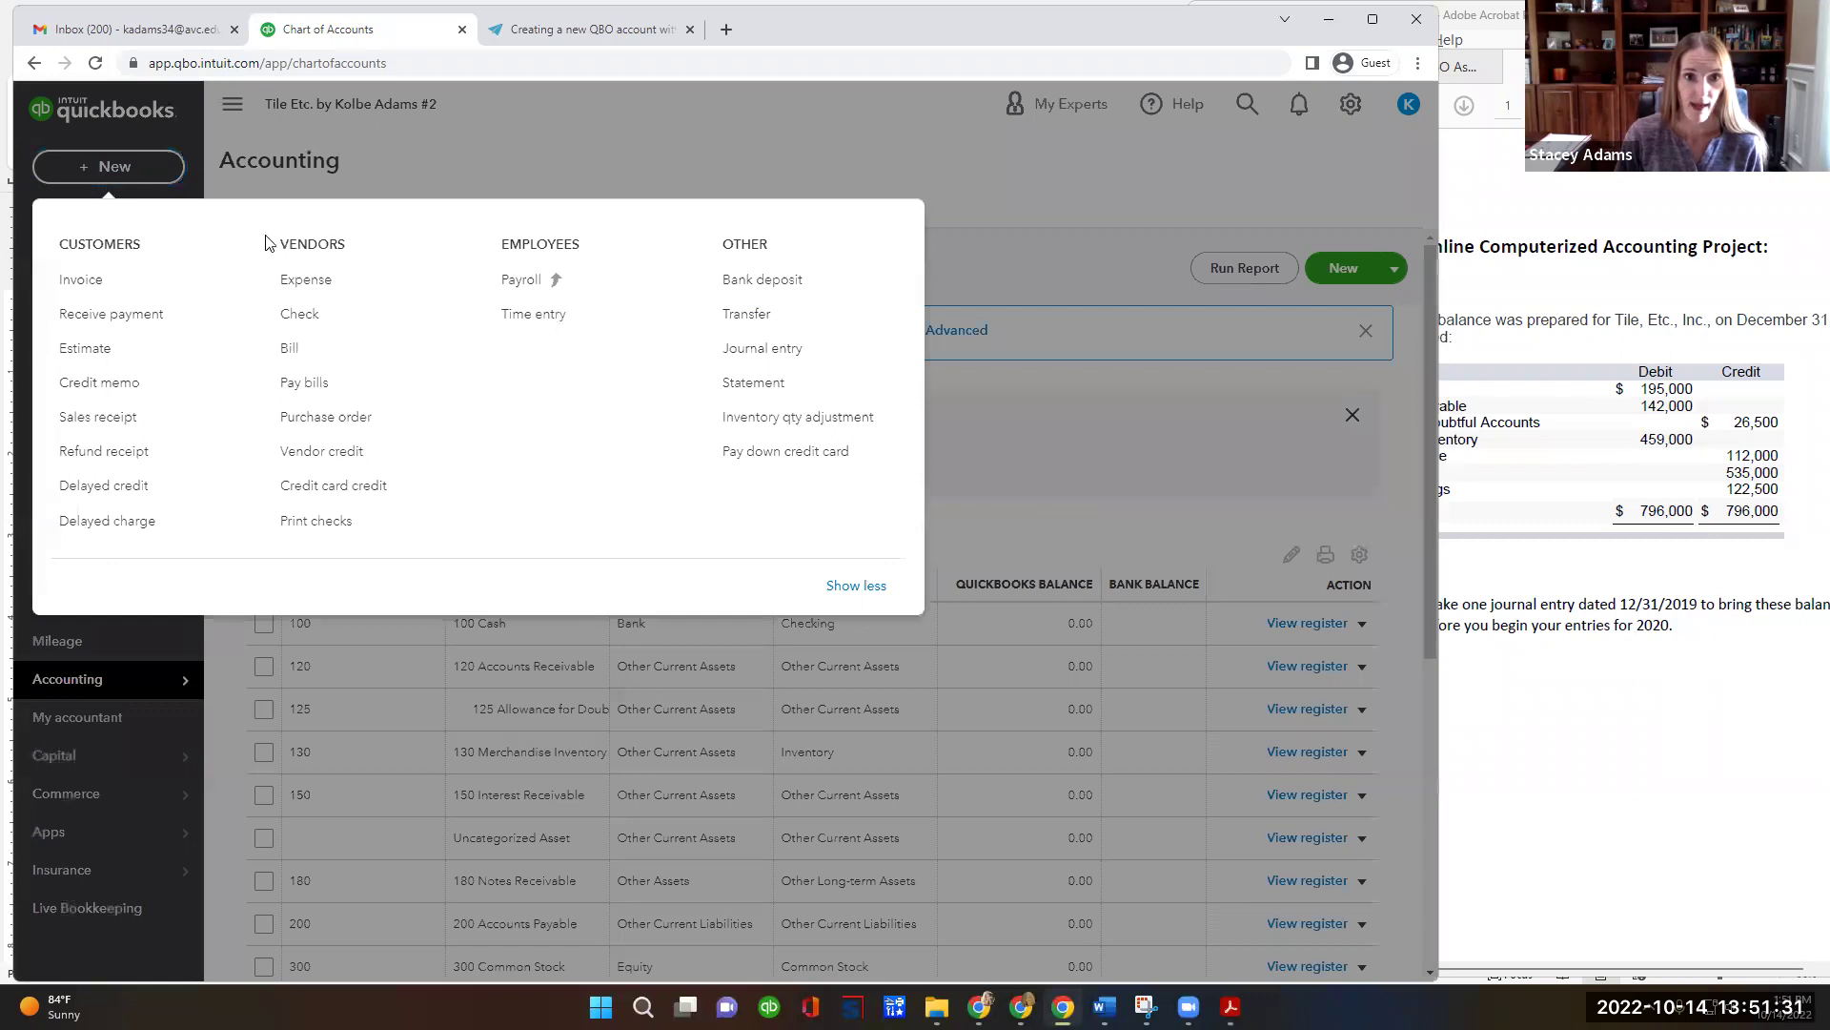
pyautogui.click(768, 357)
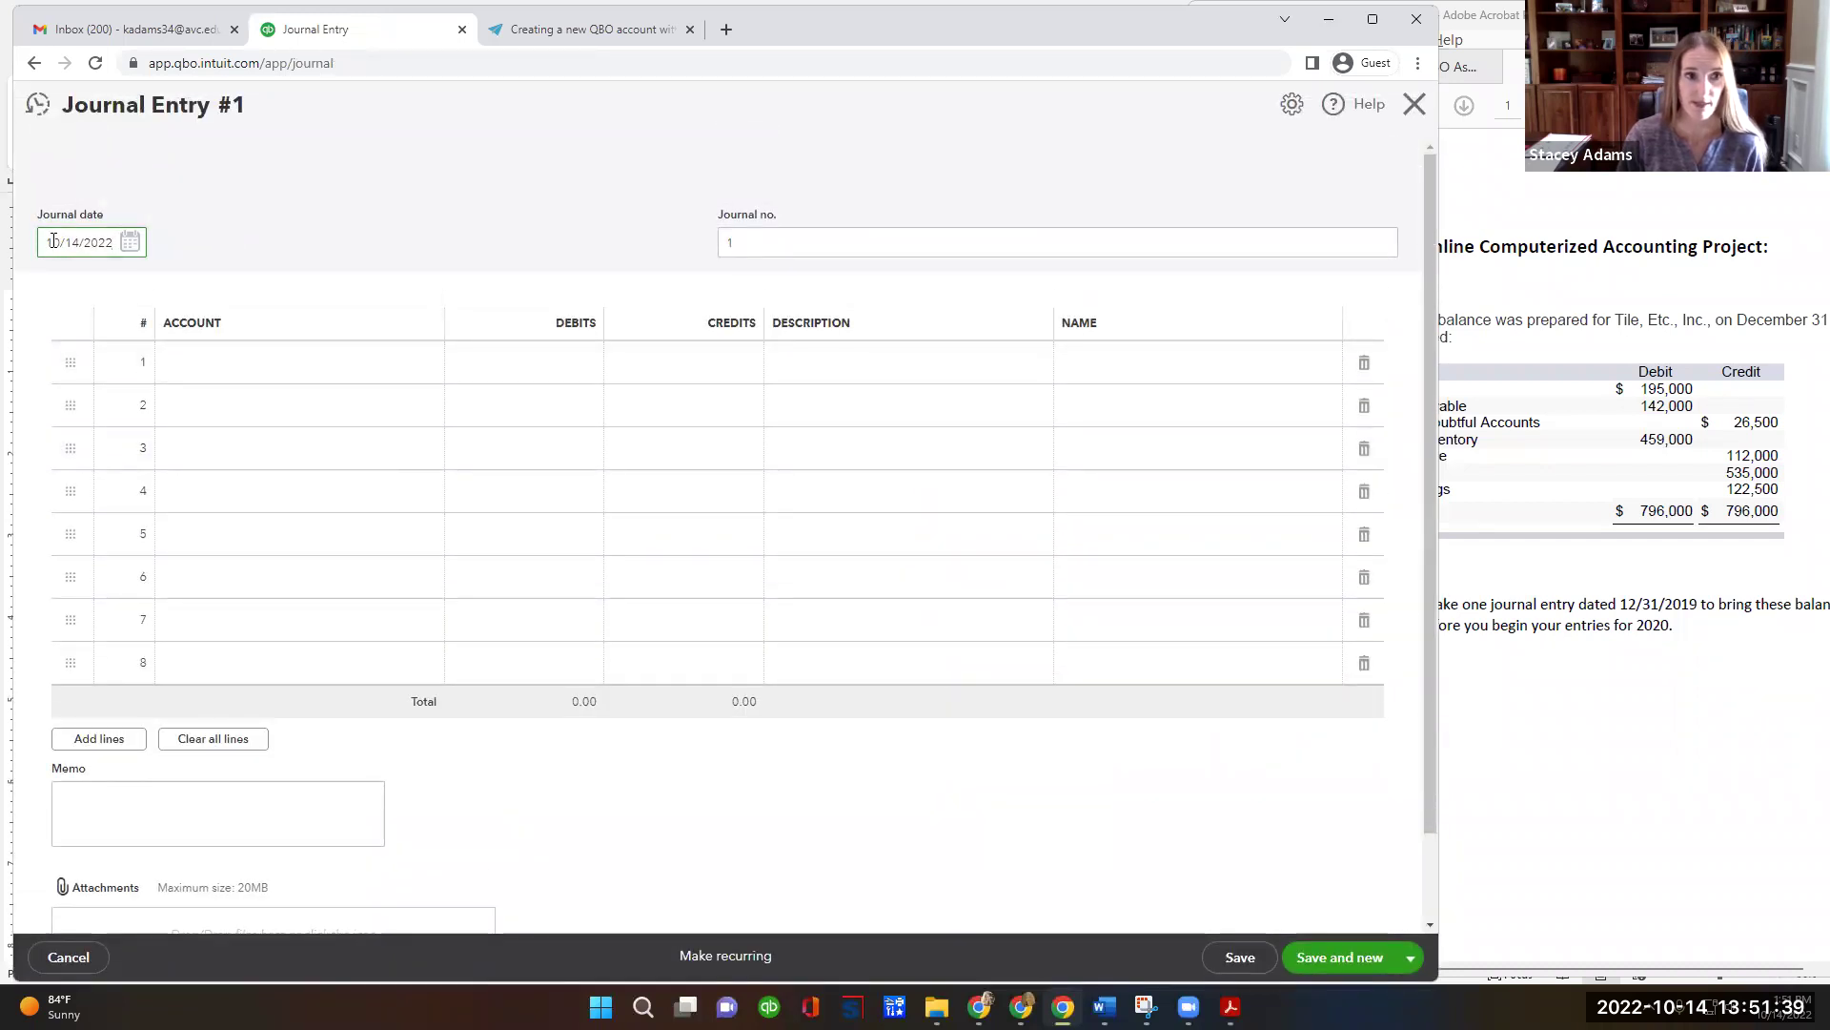
# Date the journal entry 12/31/2019 and set its journal number to BegBal.
pyautogui.moveTo(47, 241); pyautogui.dragTo(113, 242)
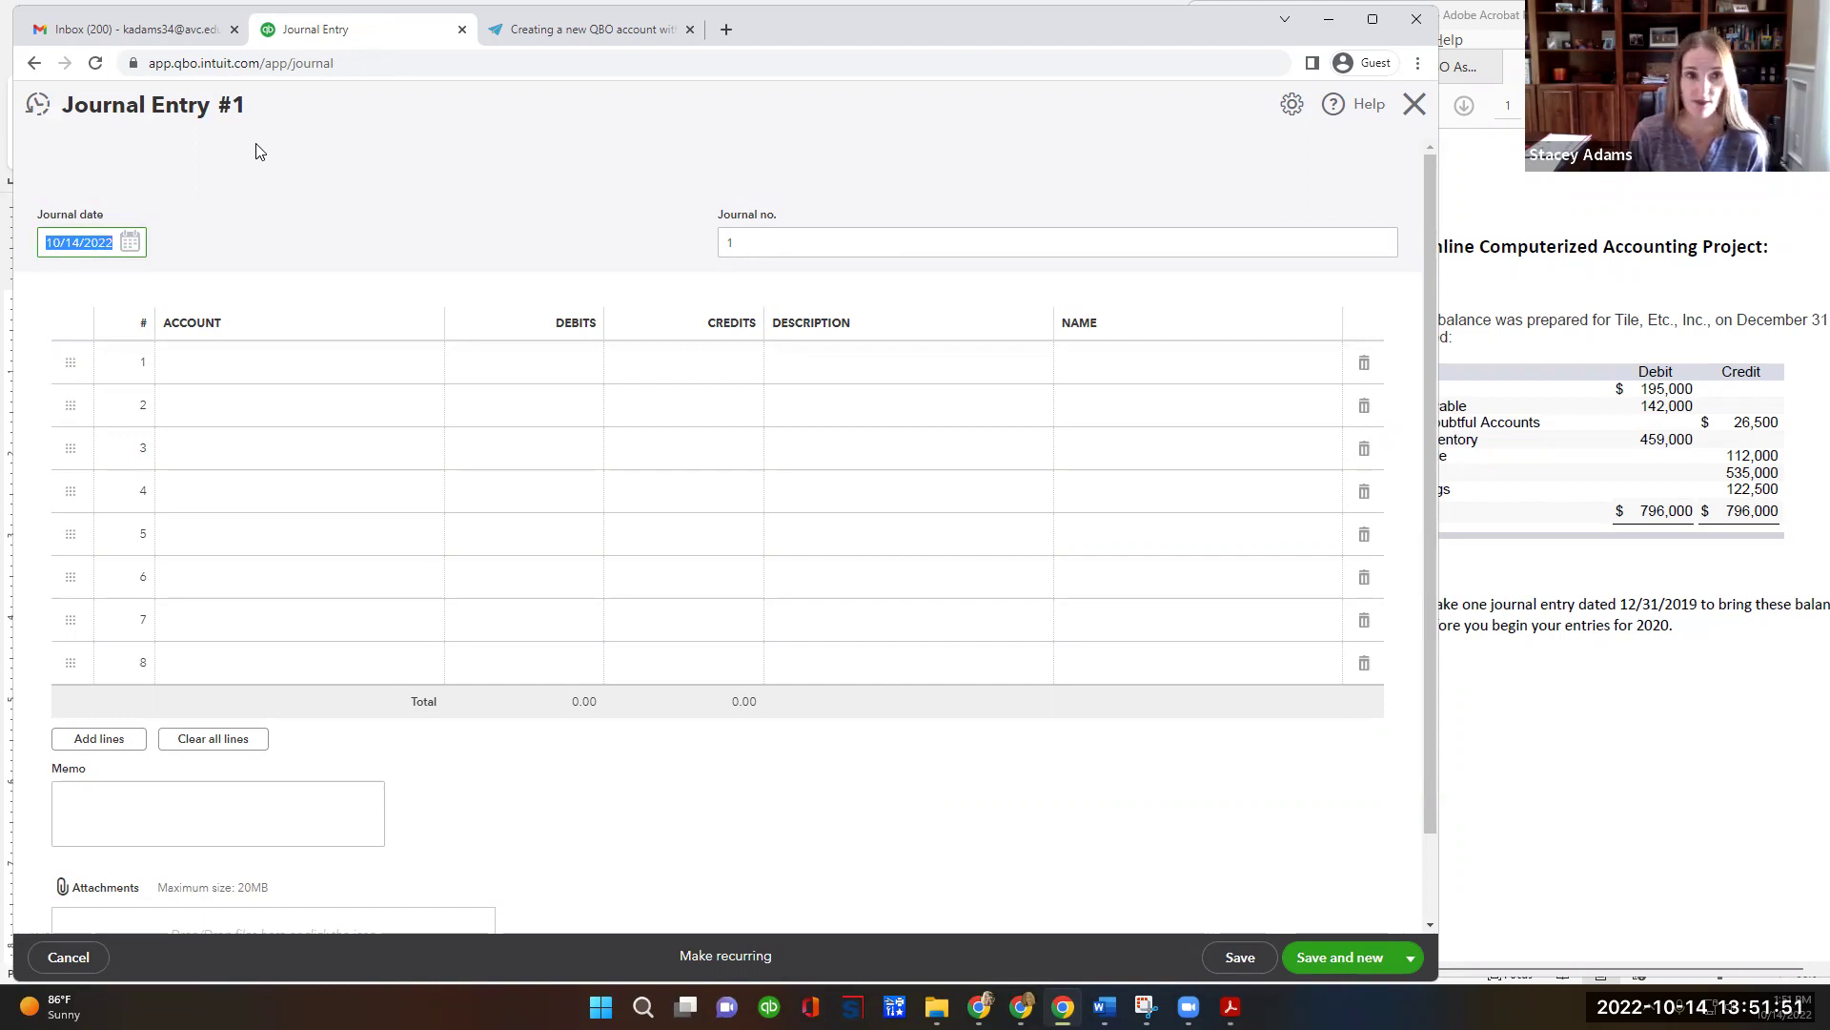
pyautogui.write('123119')
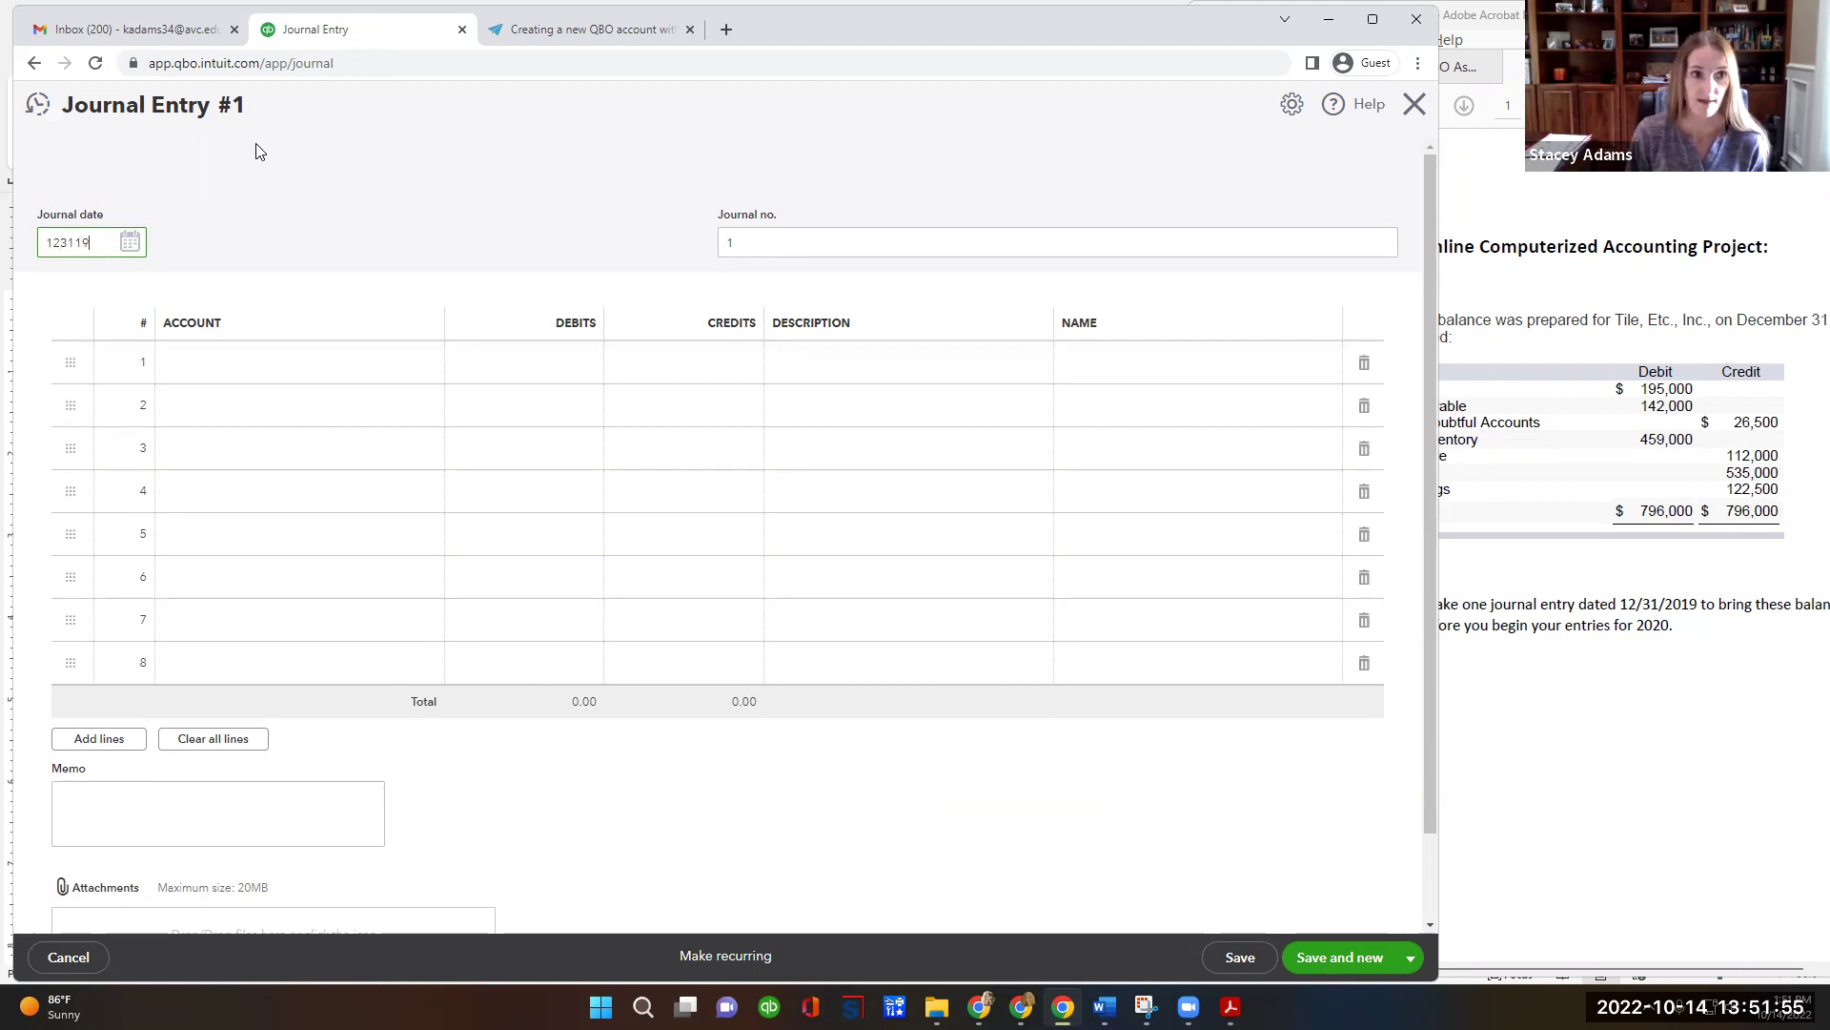
pyautogui.press('Tab')
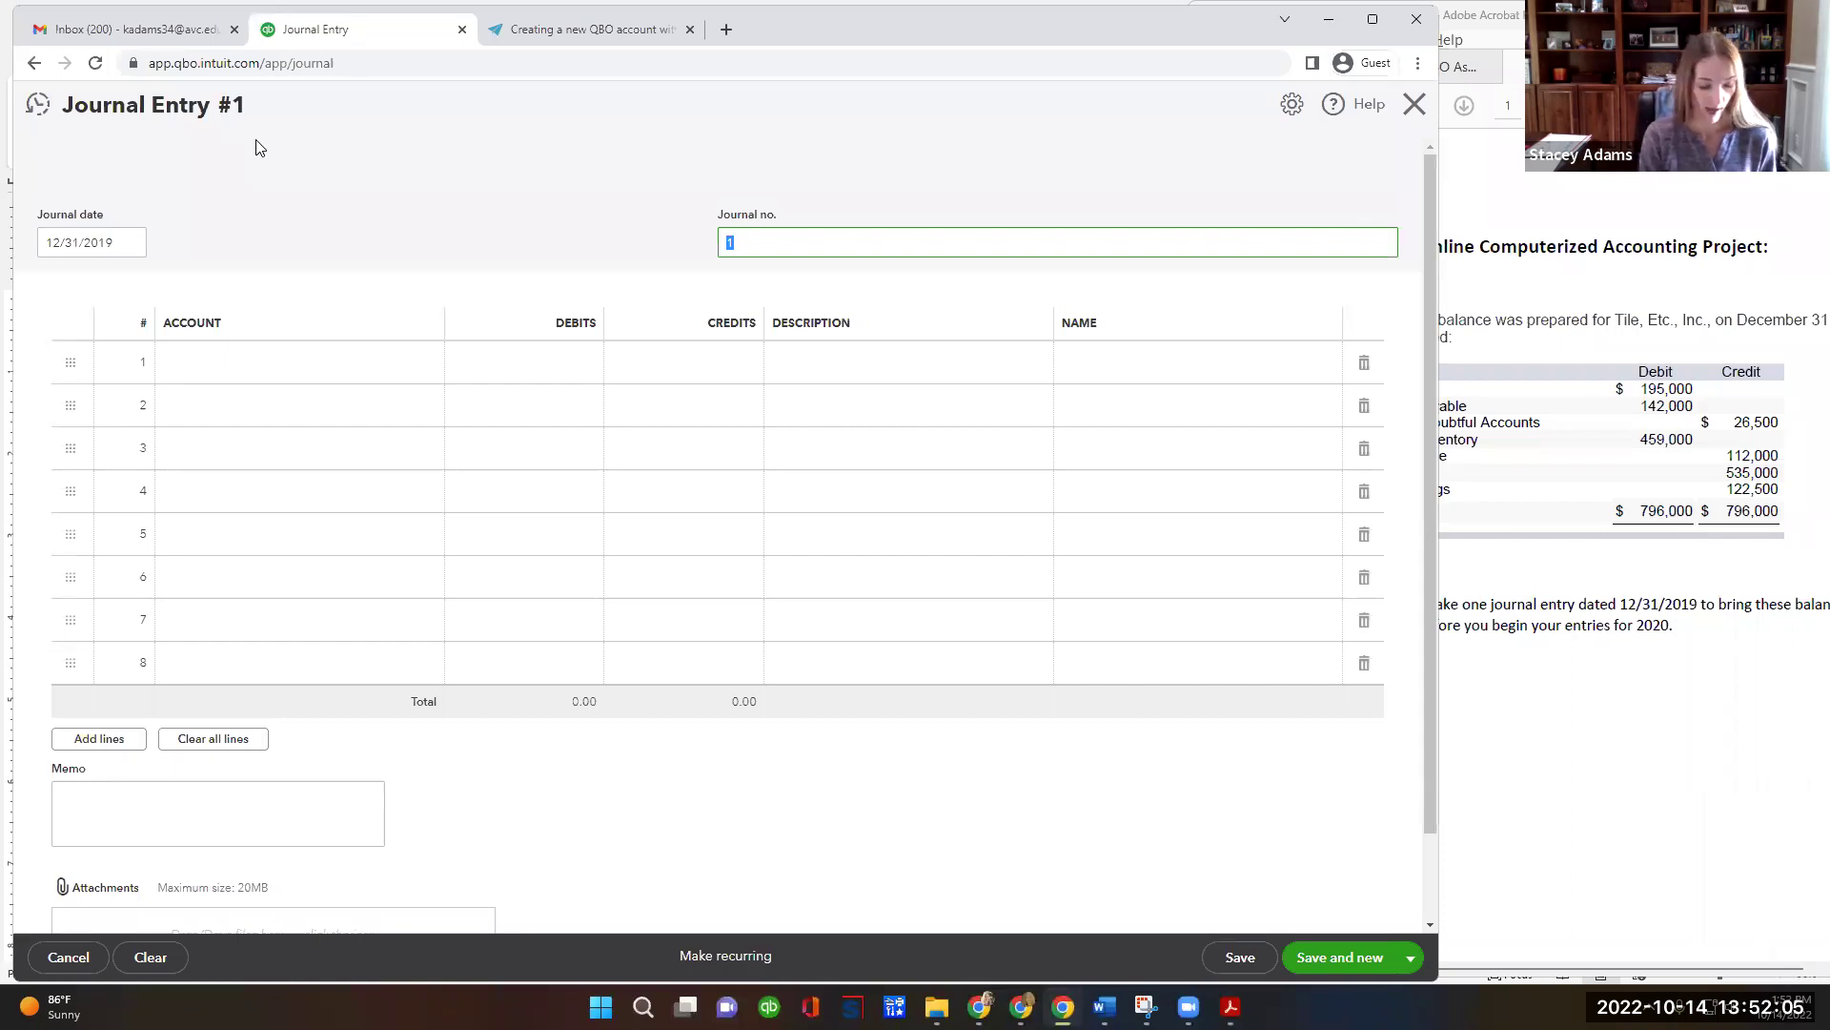
pyautogui.write('BegBal')
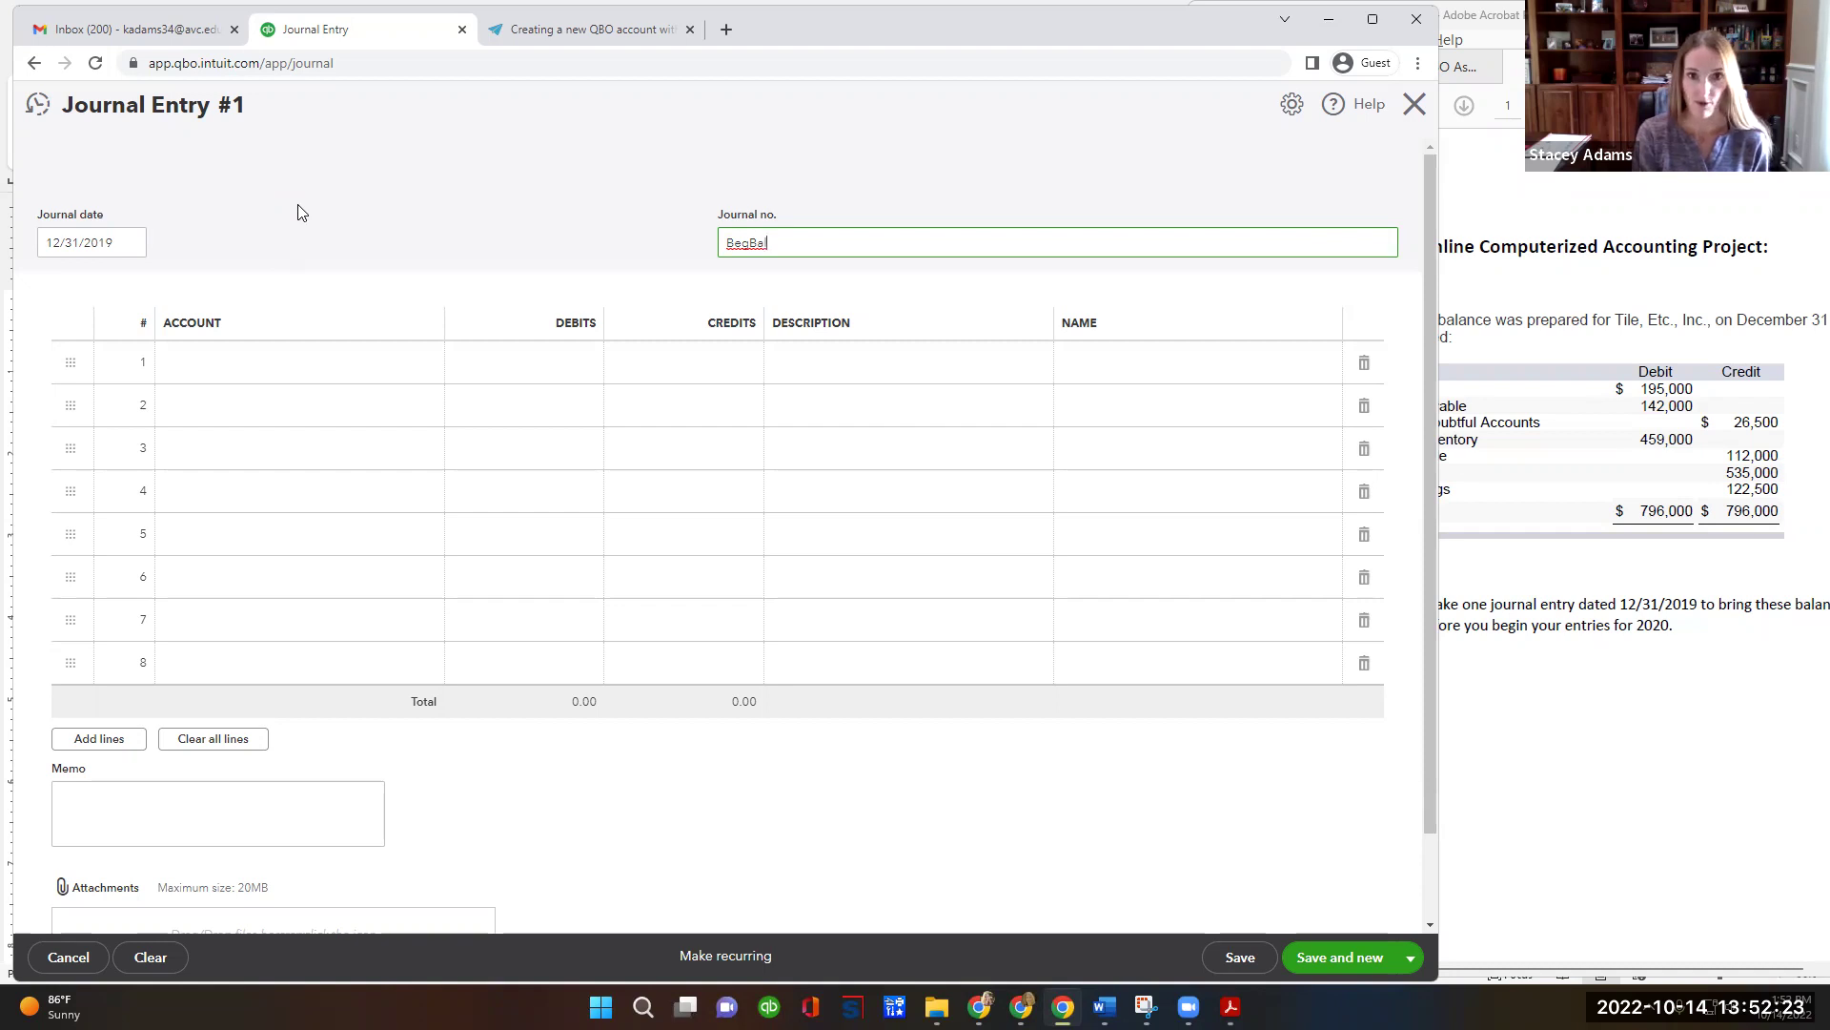
pyautogui.press('Tab')
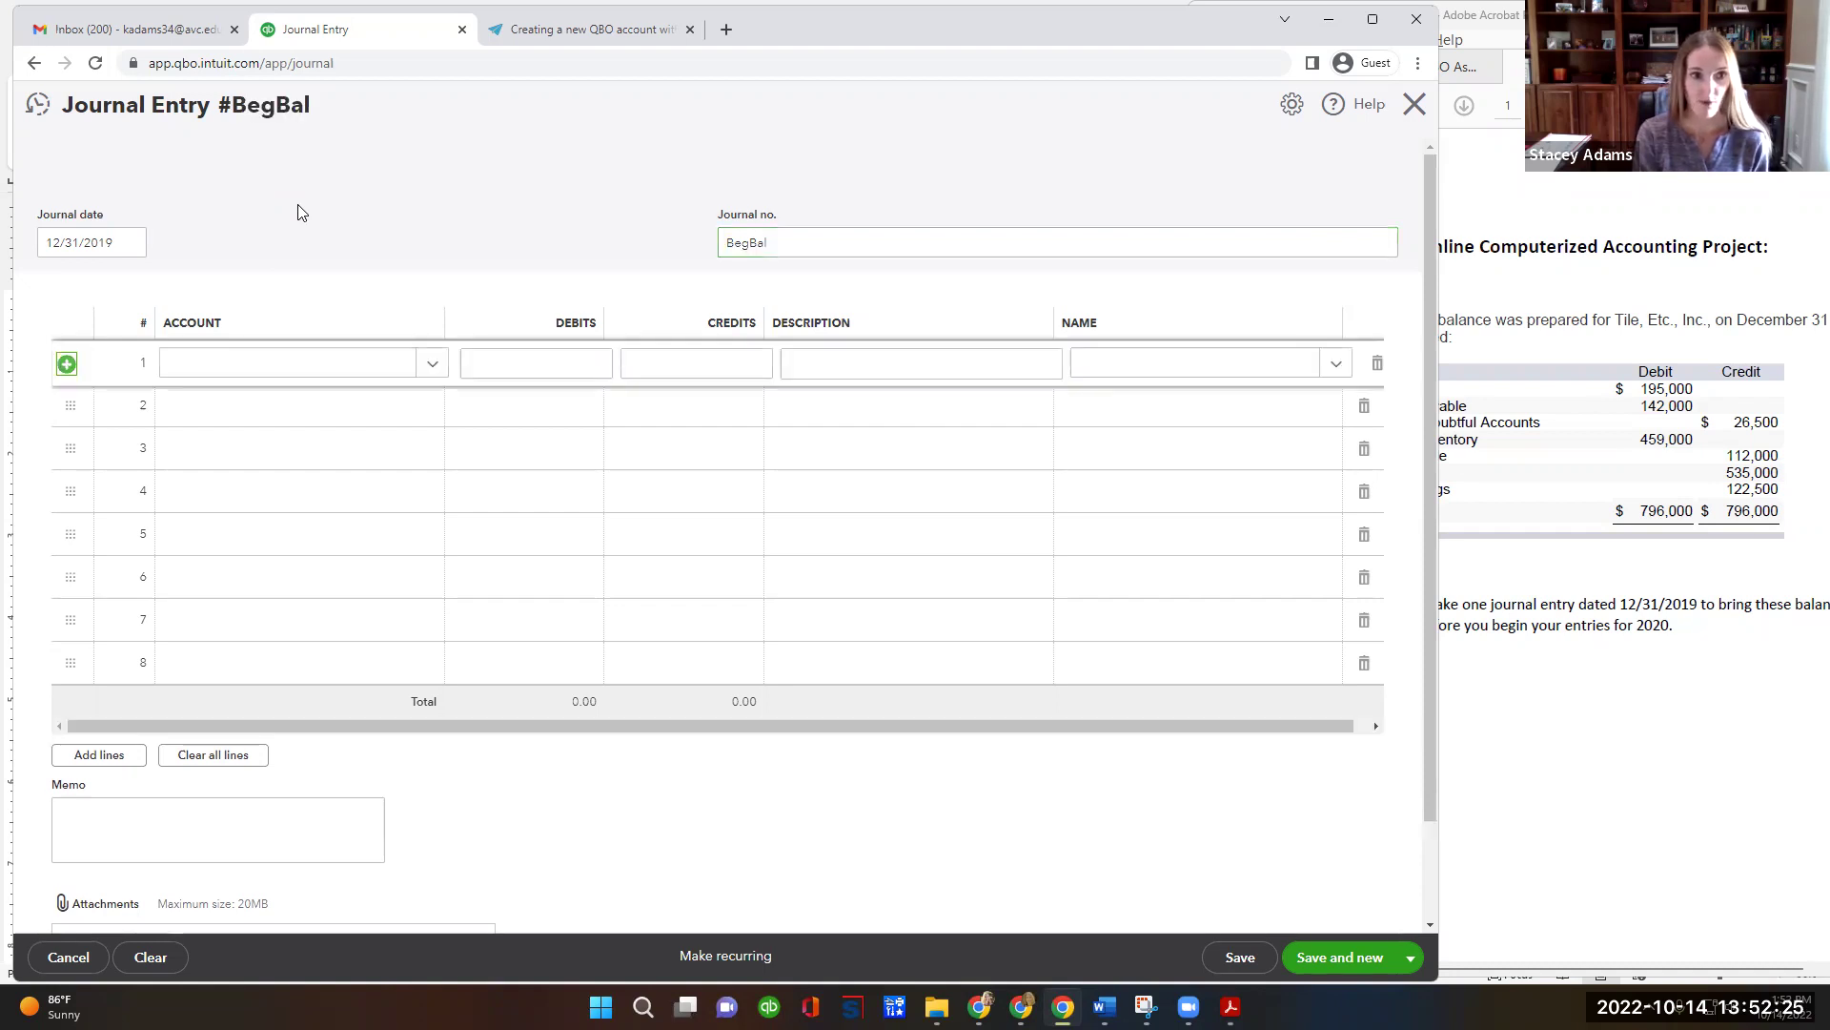
pyautogui.press('Tab')
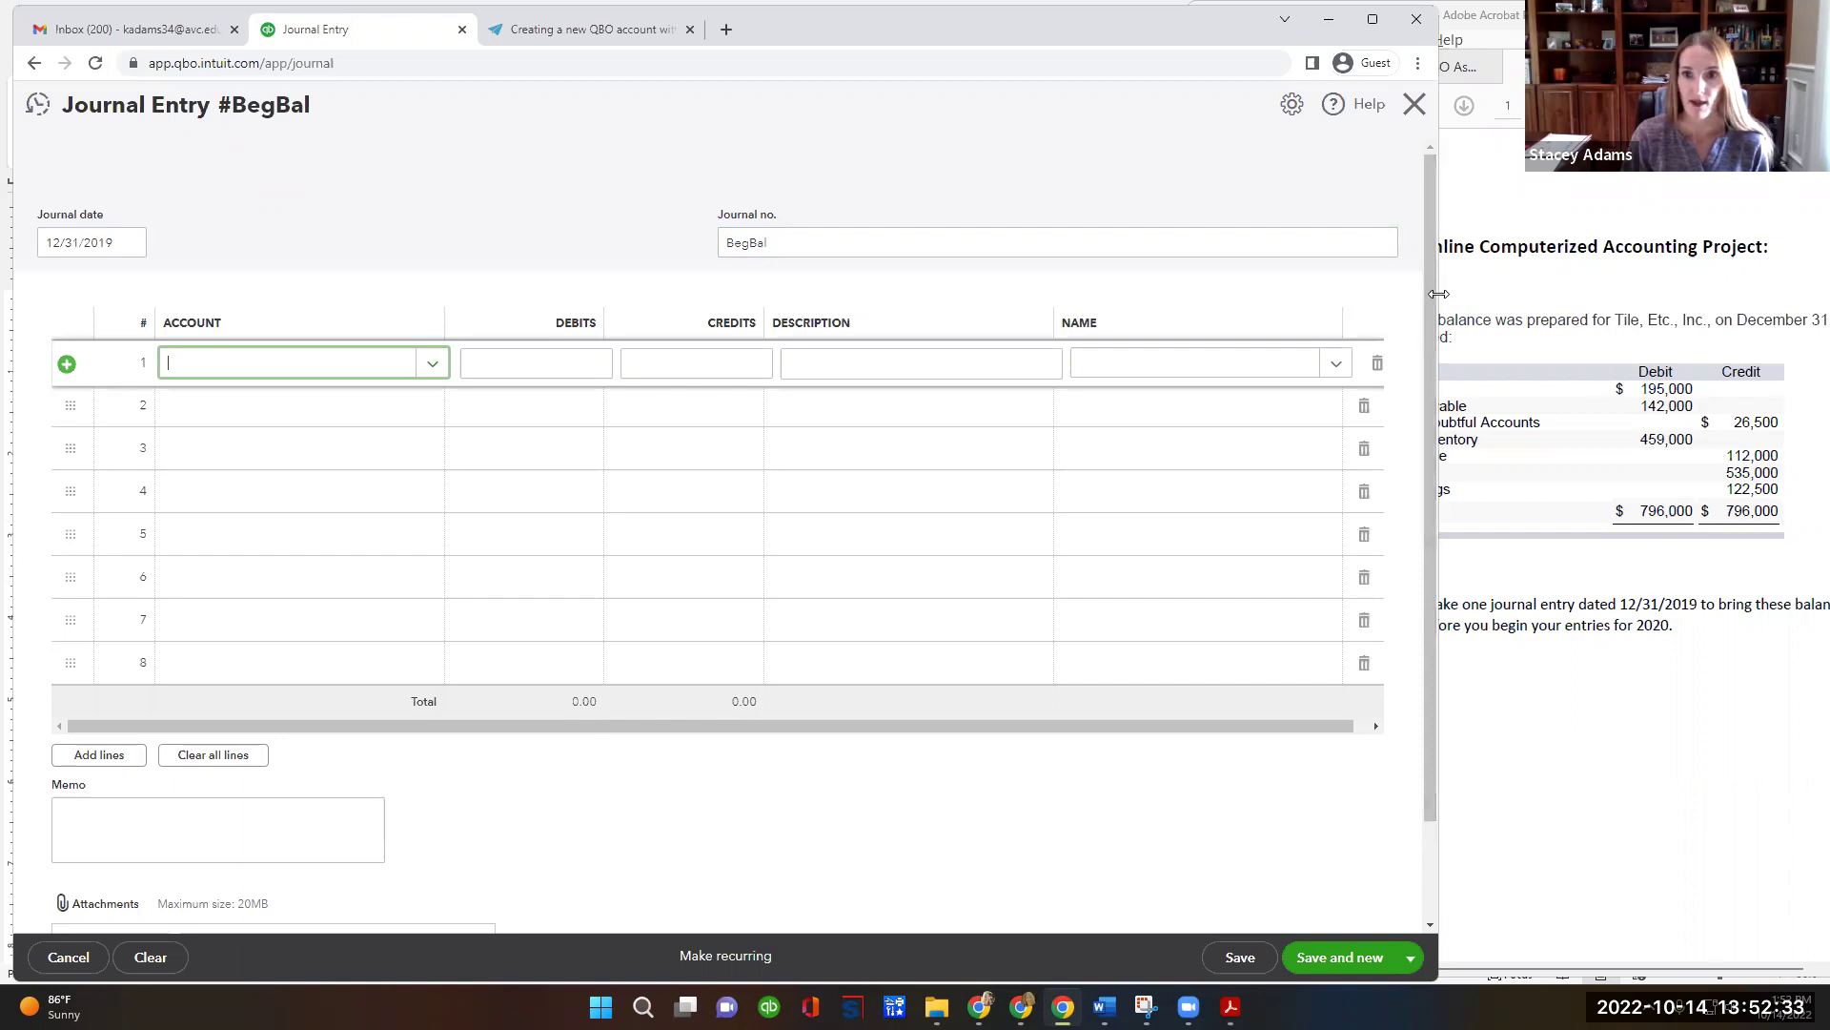
# Enter line 1: debit 100 Cash 195,000.
pyautogui.moveTo(1438, 294); pyautogui.dragTo(1316, 295)
pyautogui.click(256, 382)
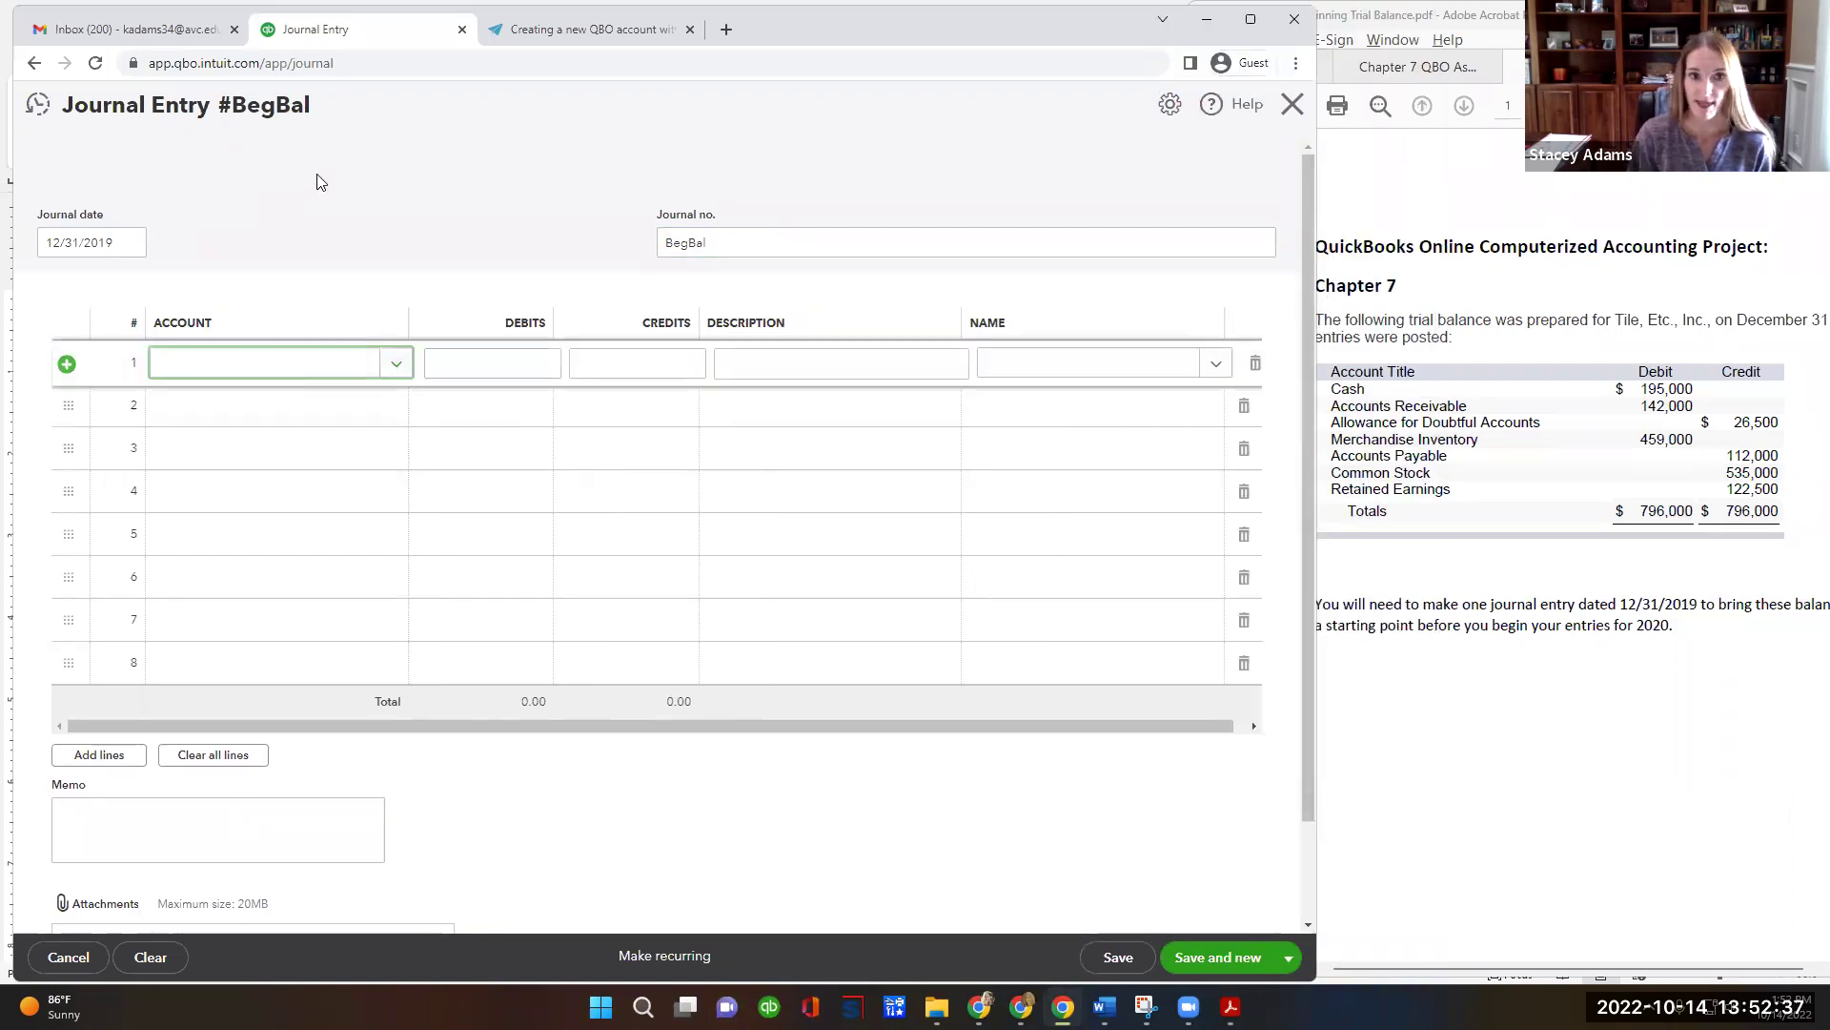
pyautogui.click(399, 366)
pyautogui.scroll(-5, 334, 529)
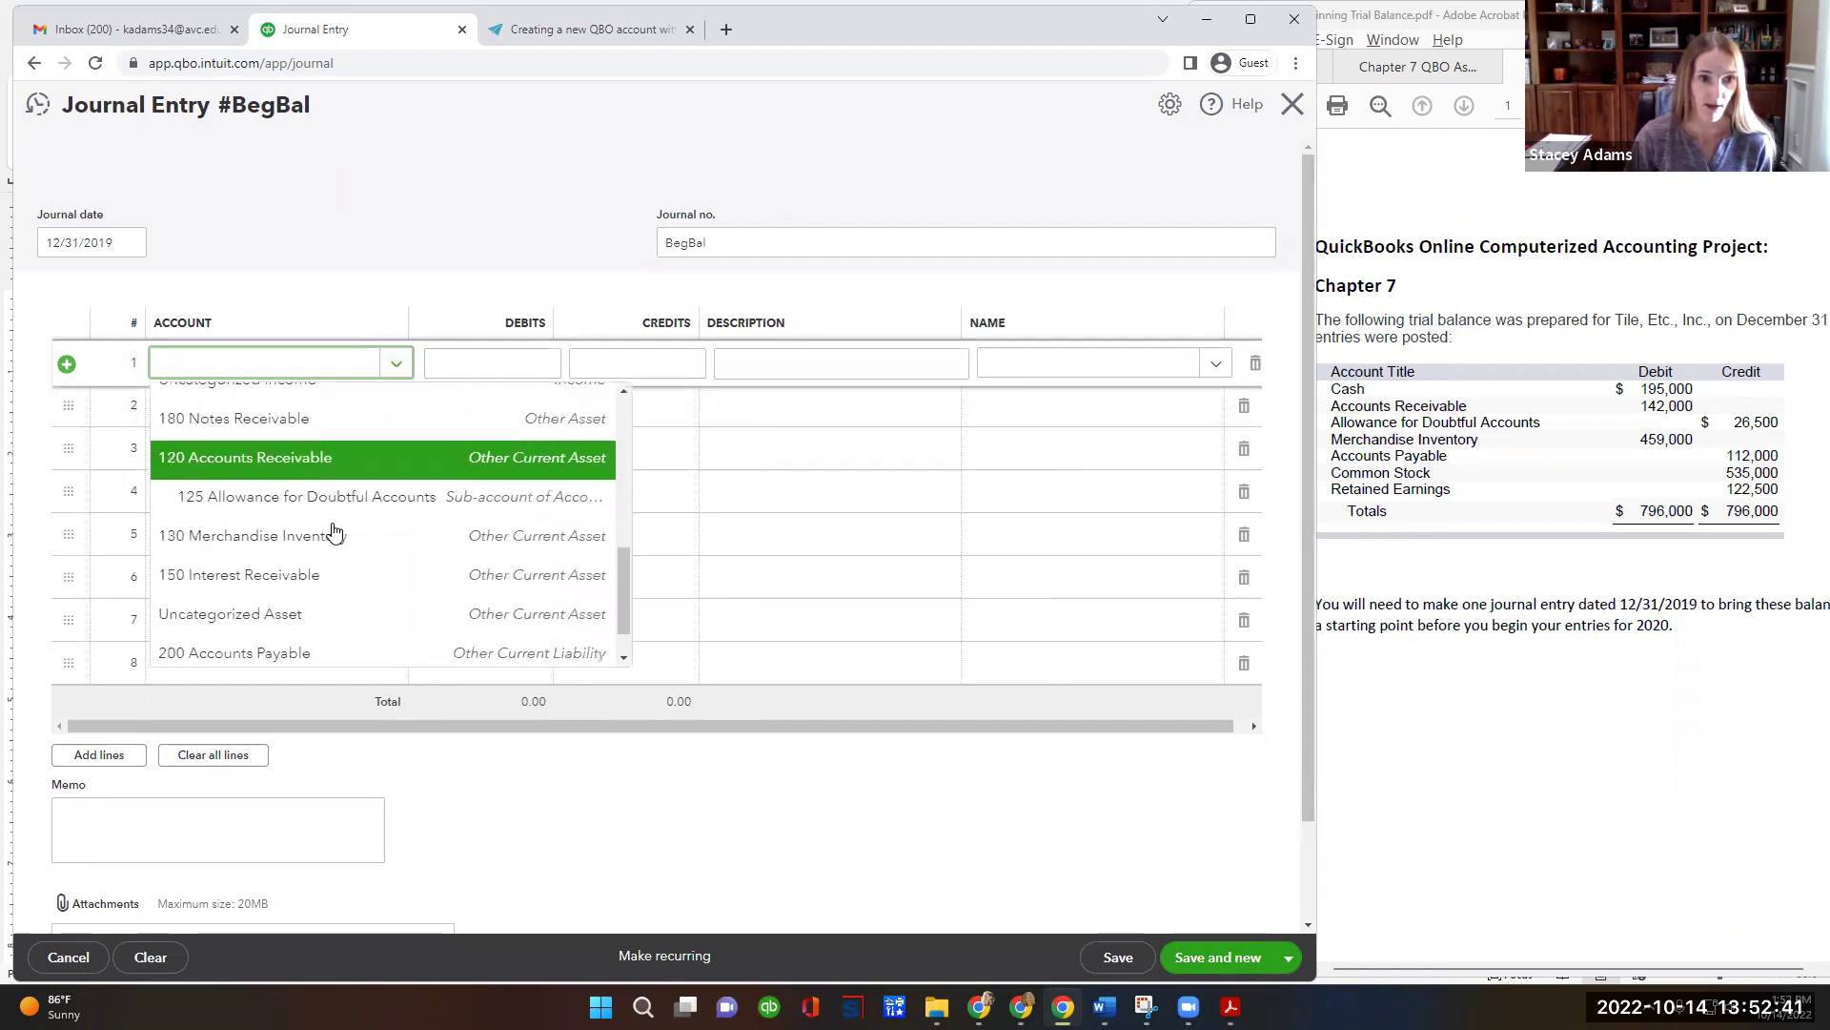
pyautogui.scroll(5, 334, 529)
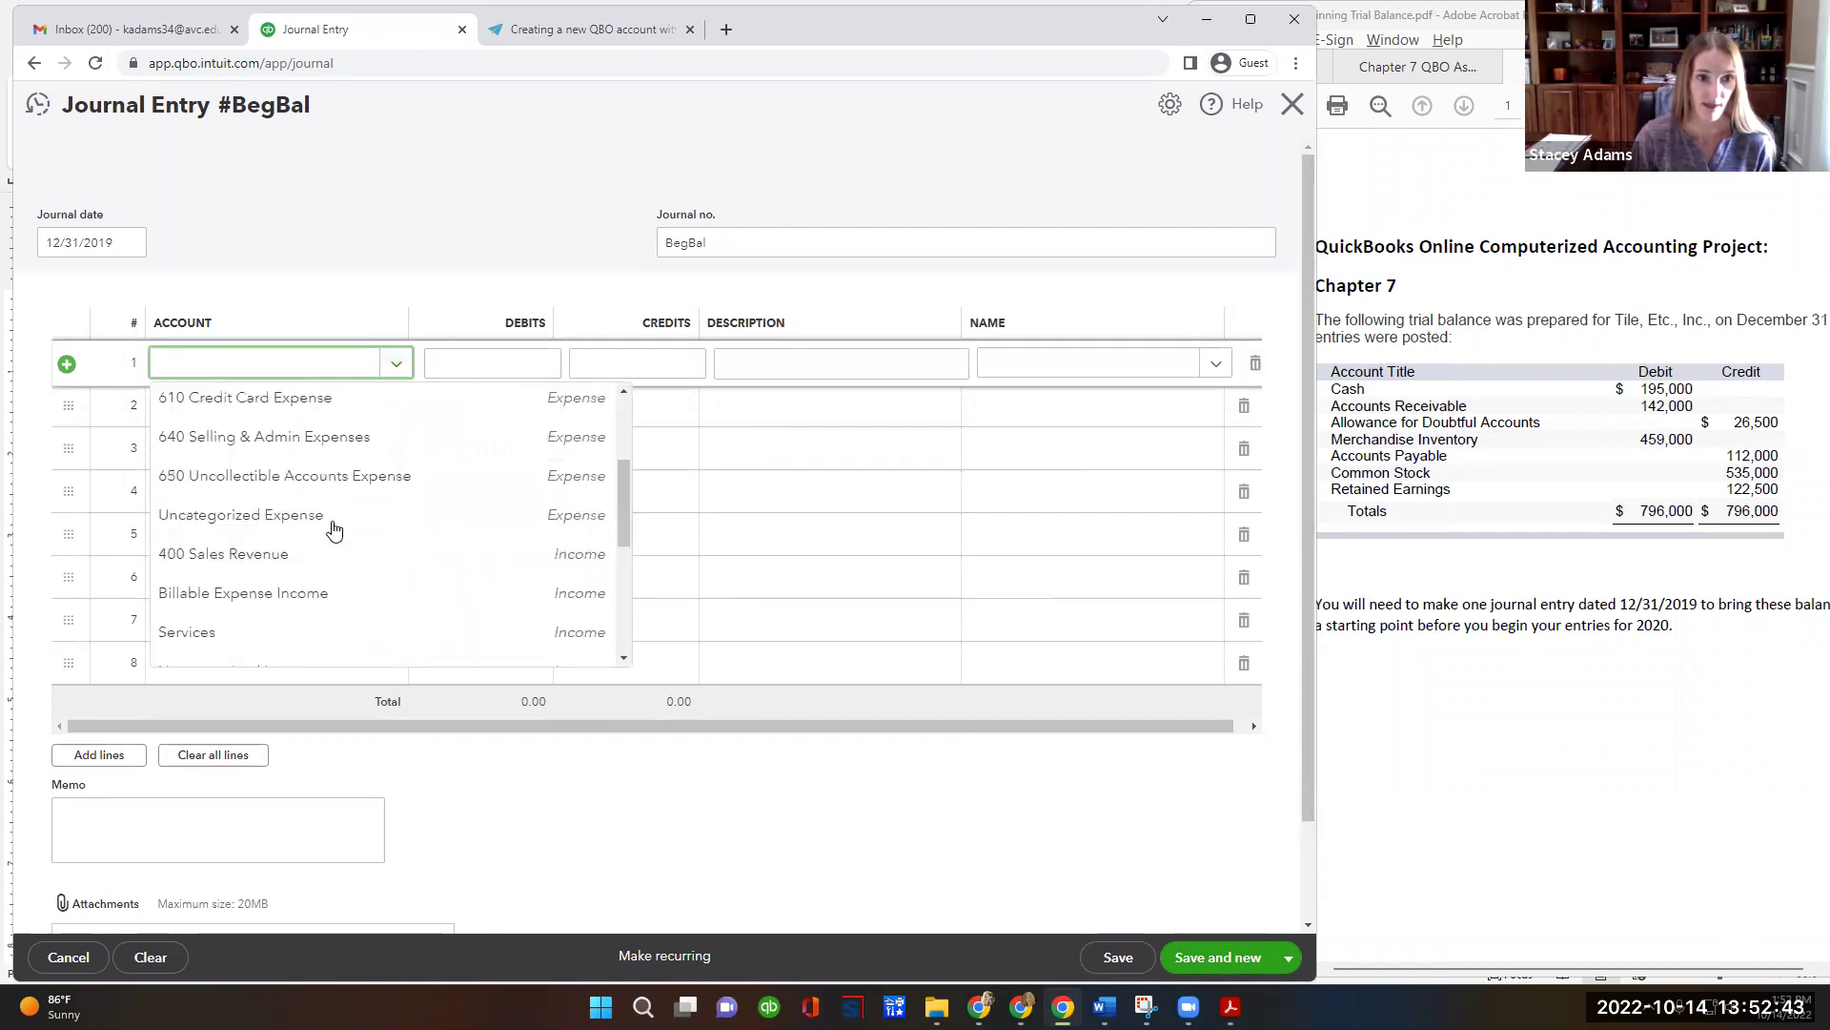
pyautogui.click(238, 364)
pyautogui.write('cash')
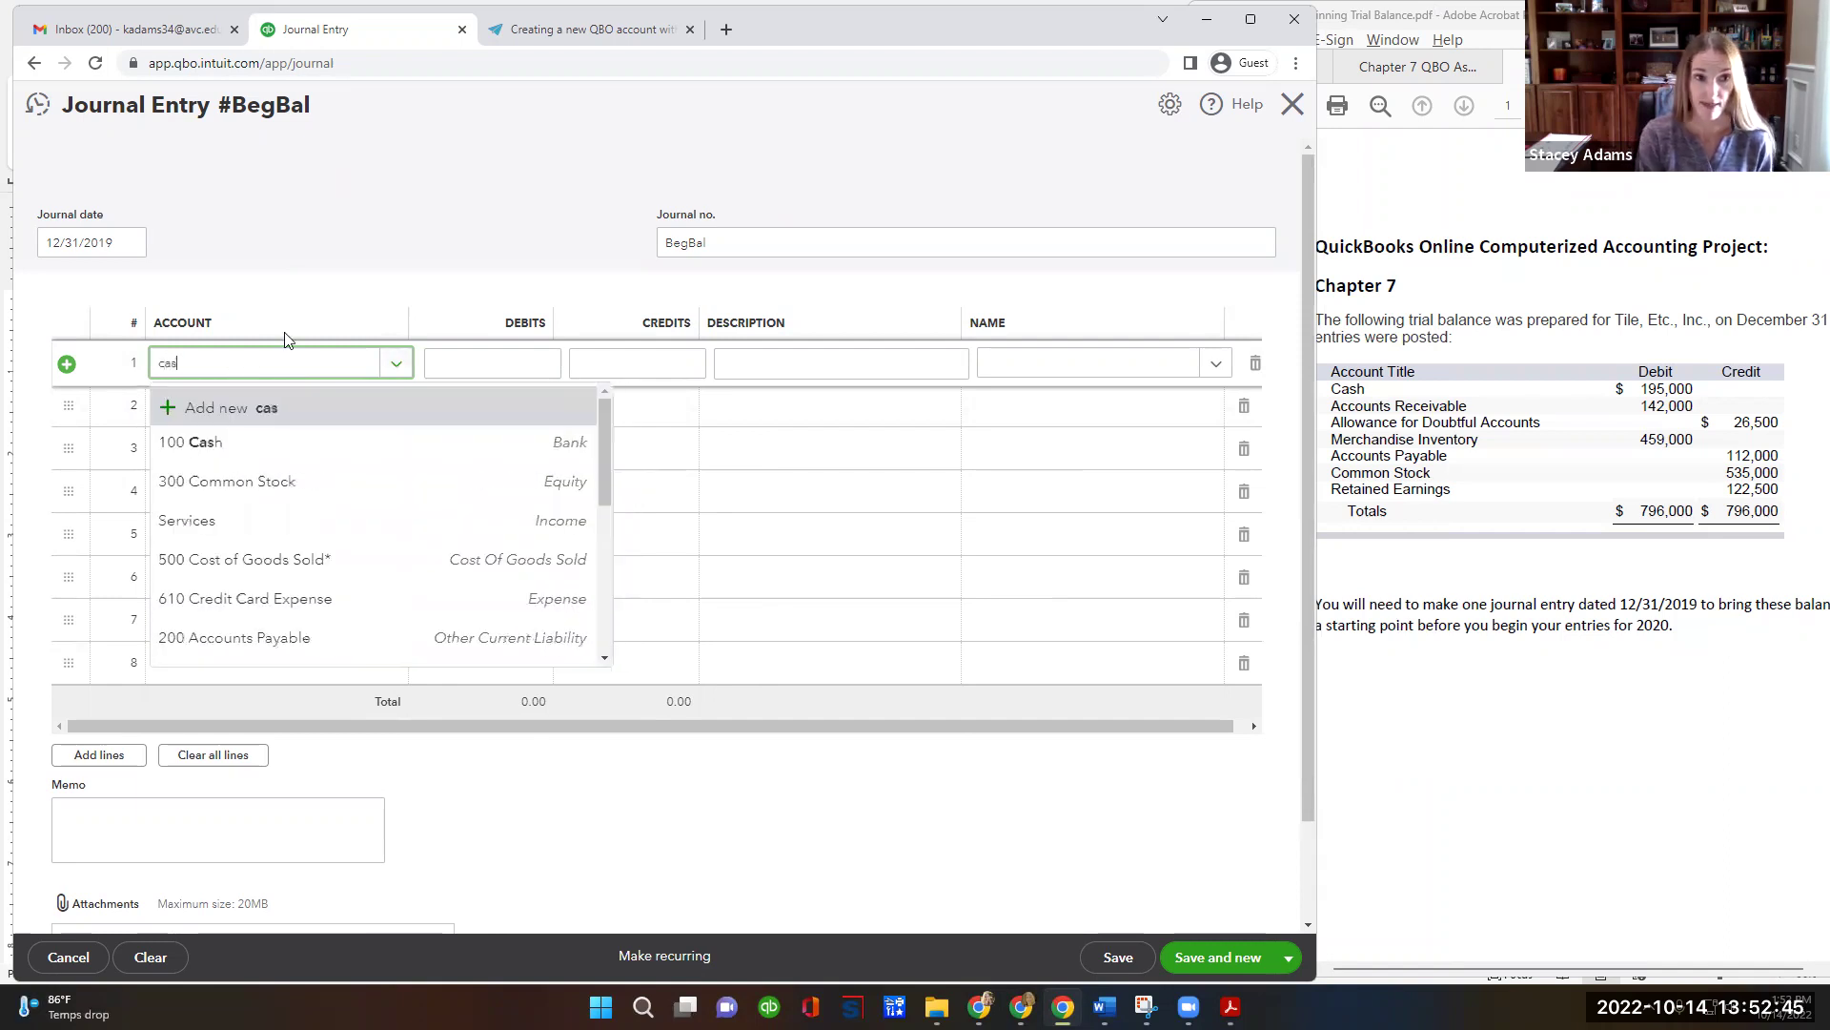
pyautogui.click(188, 448)
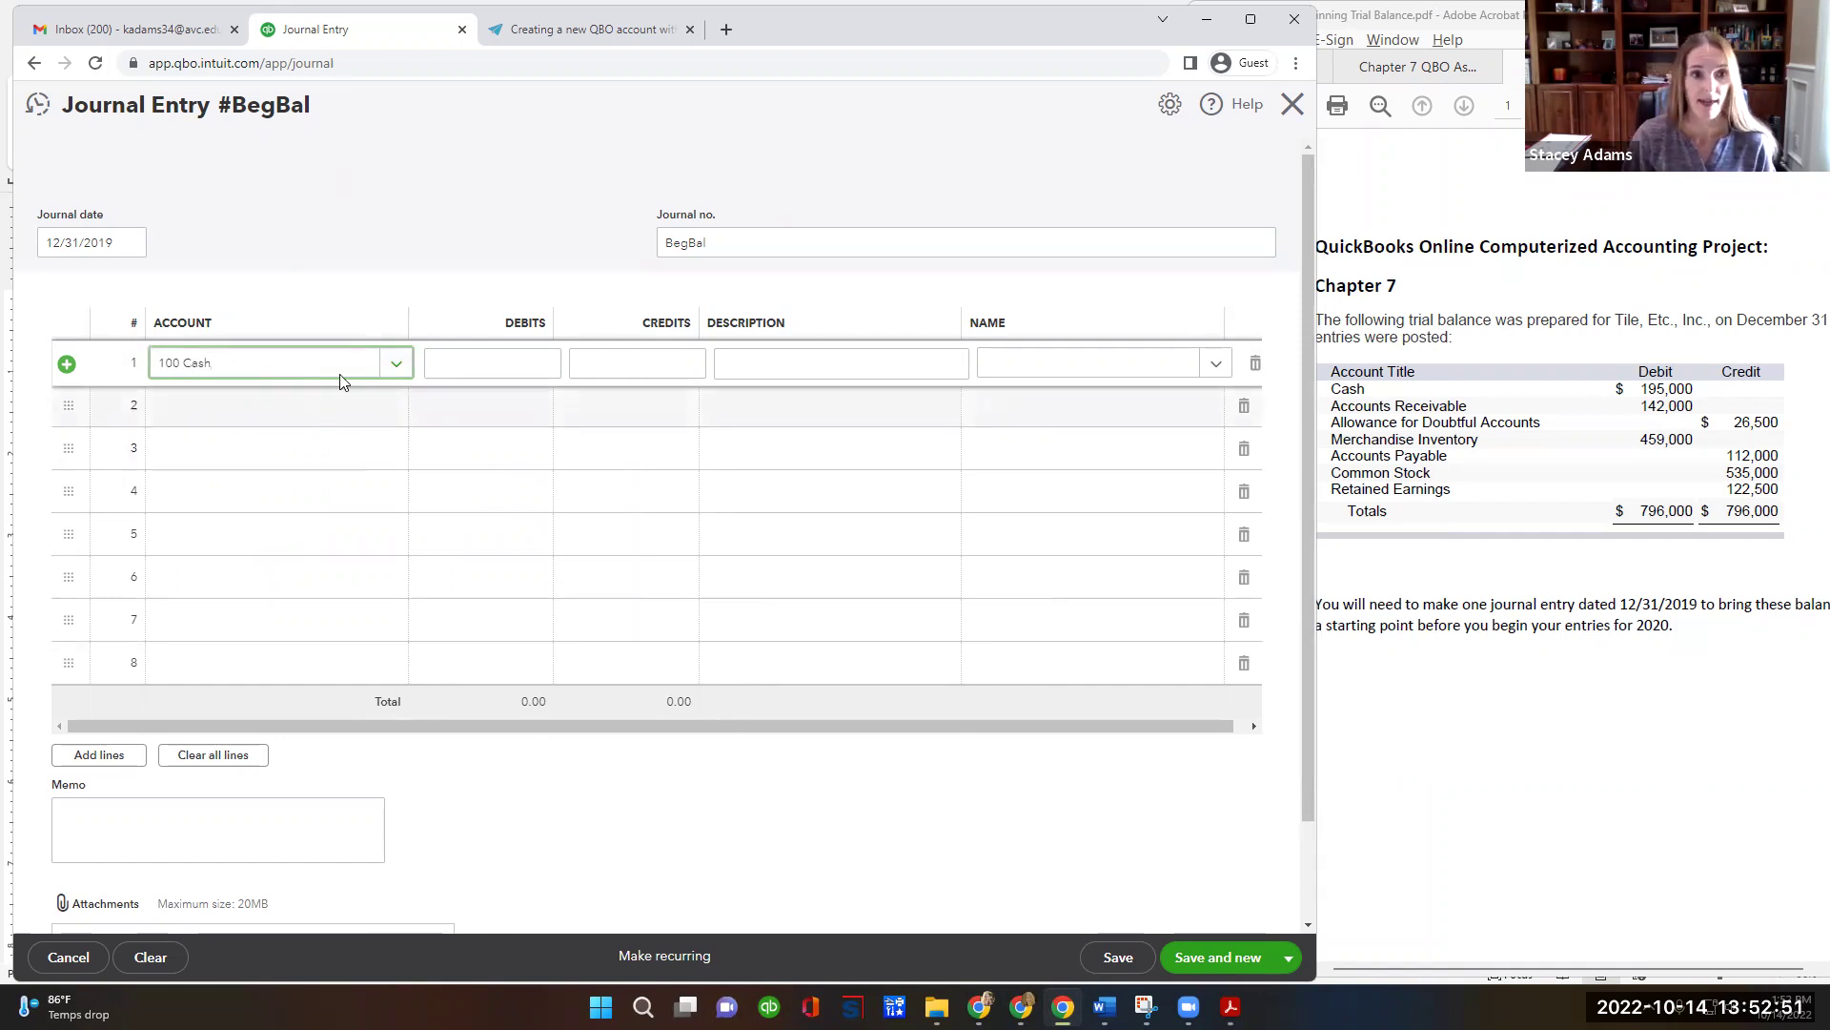
pyautogui.press('Tab')
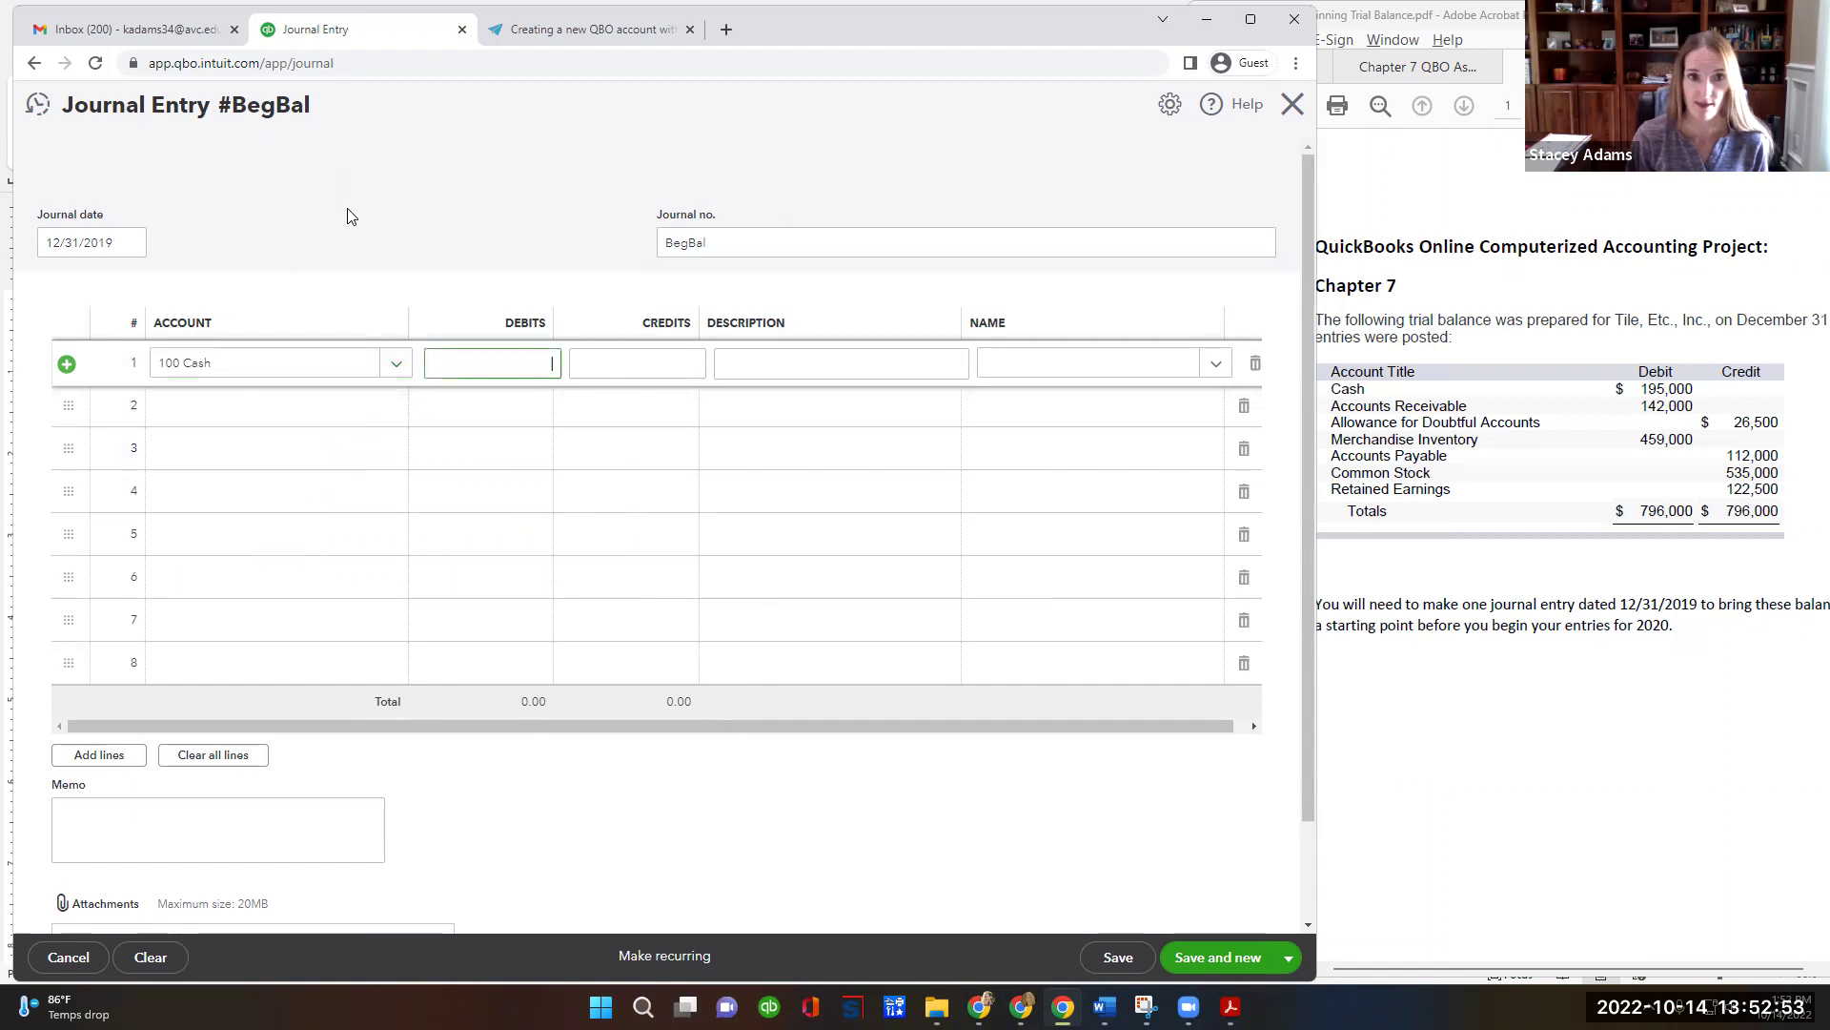
pyautogui.write('195000')
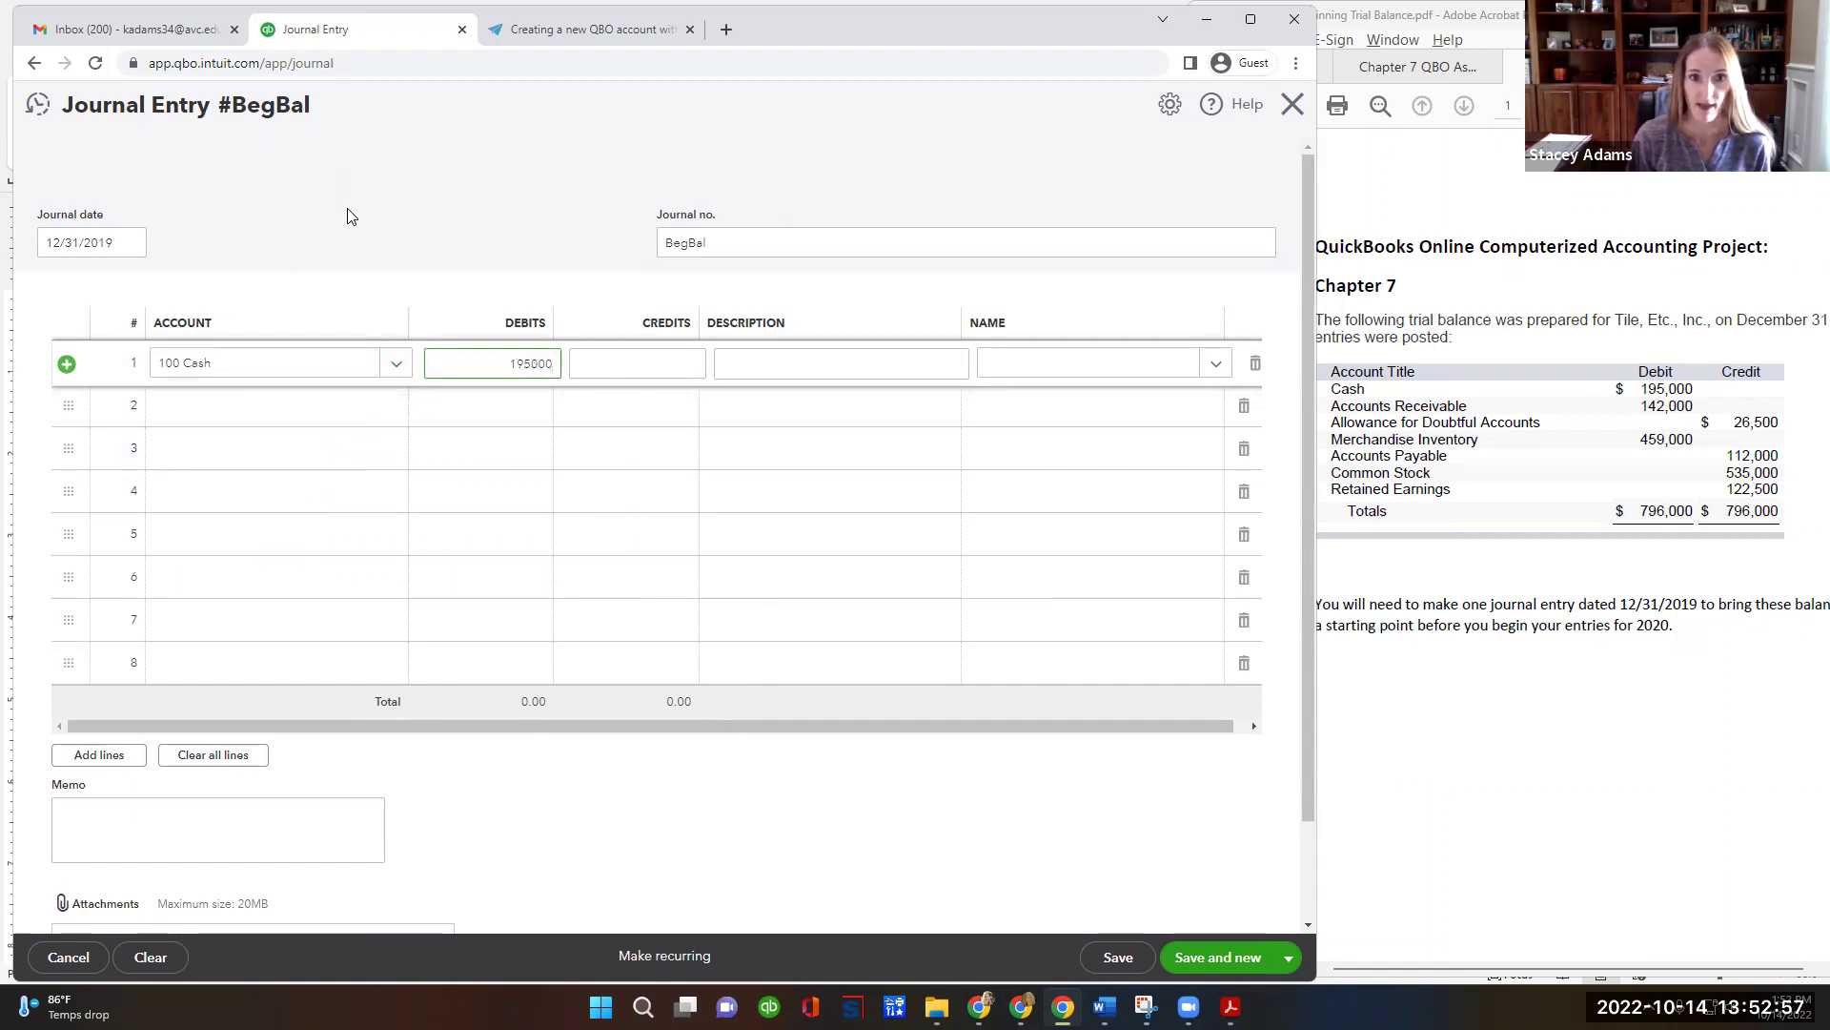
pyautogui.press('Tab')
pyautogui.press('Tab')
pyautogui.press('Tab')
pyautogui.press('Tab')
pyautogui.press('Tab')
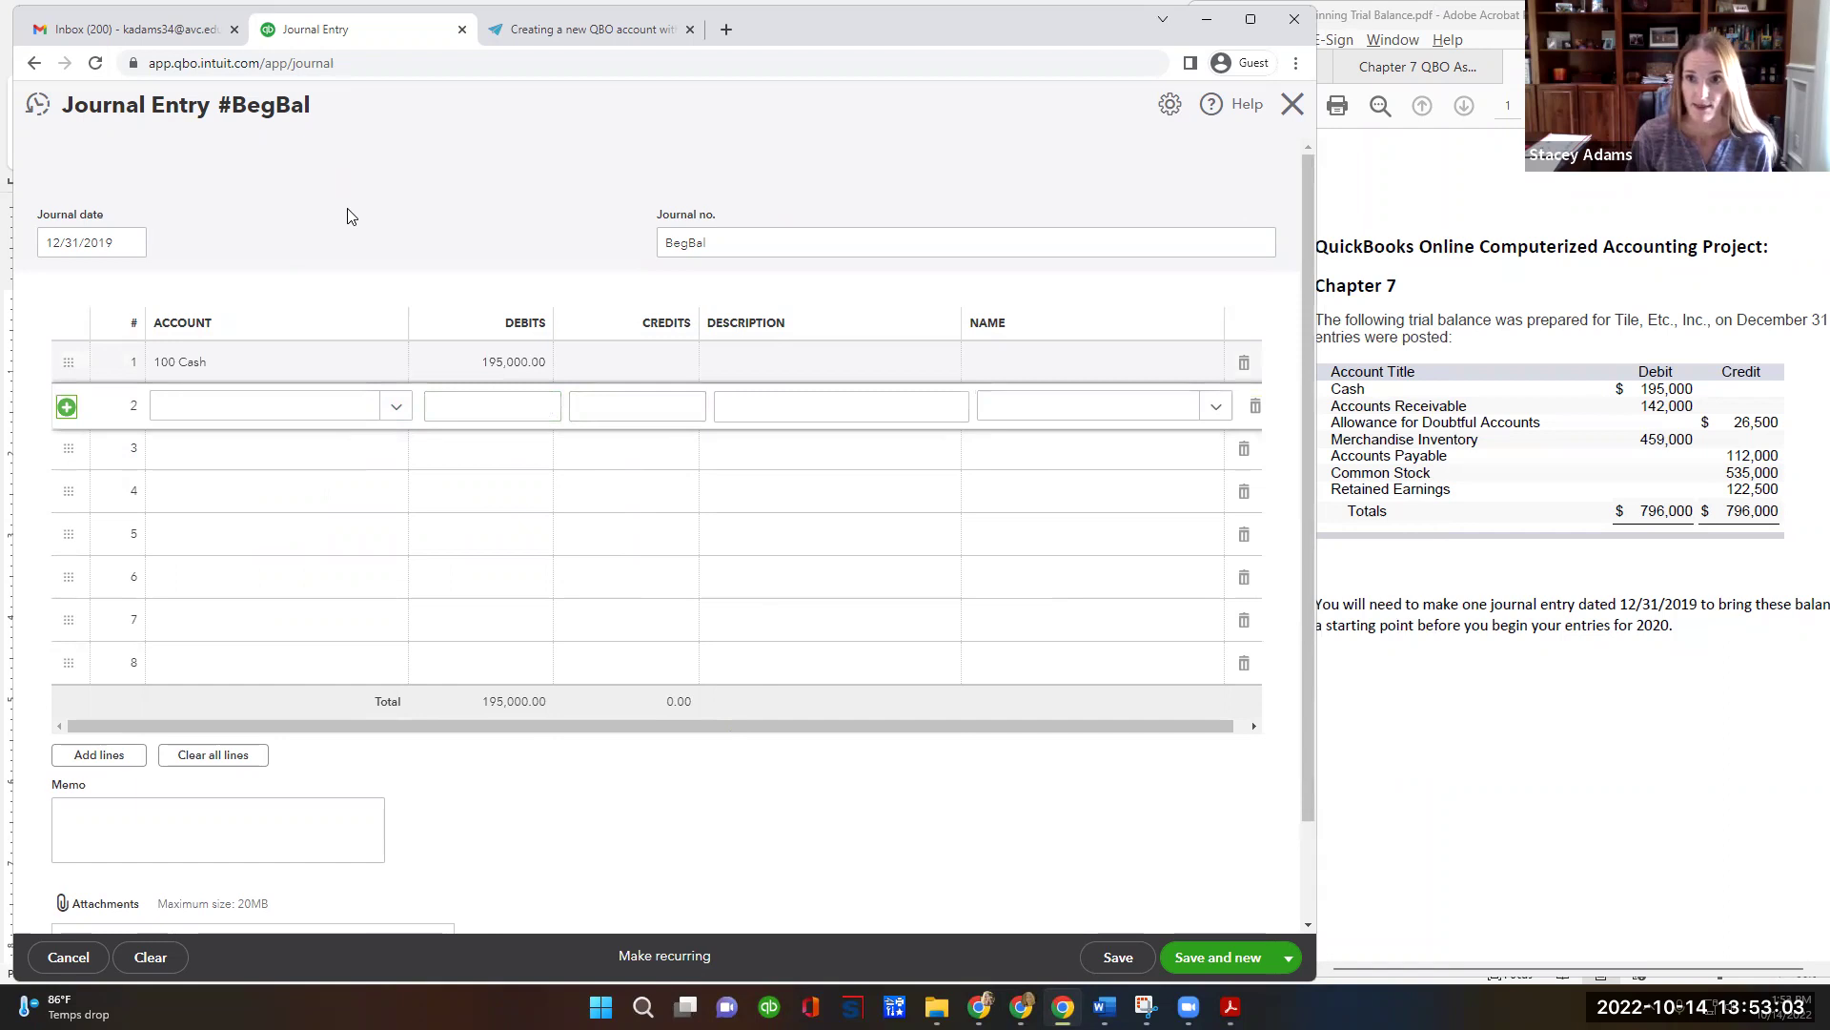
# Enter line 2: debit 120 Accounts Receivable 142,000.
pyautogui.press('Tab')
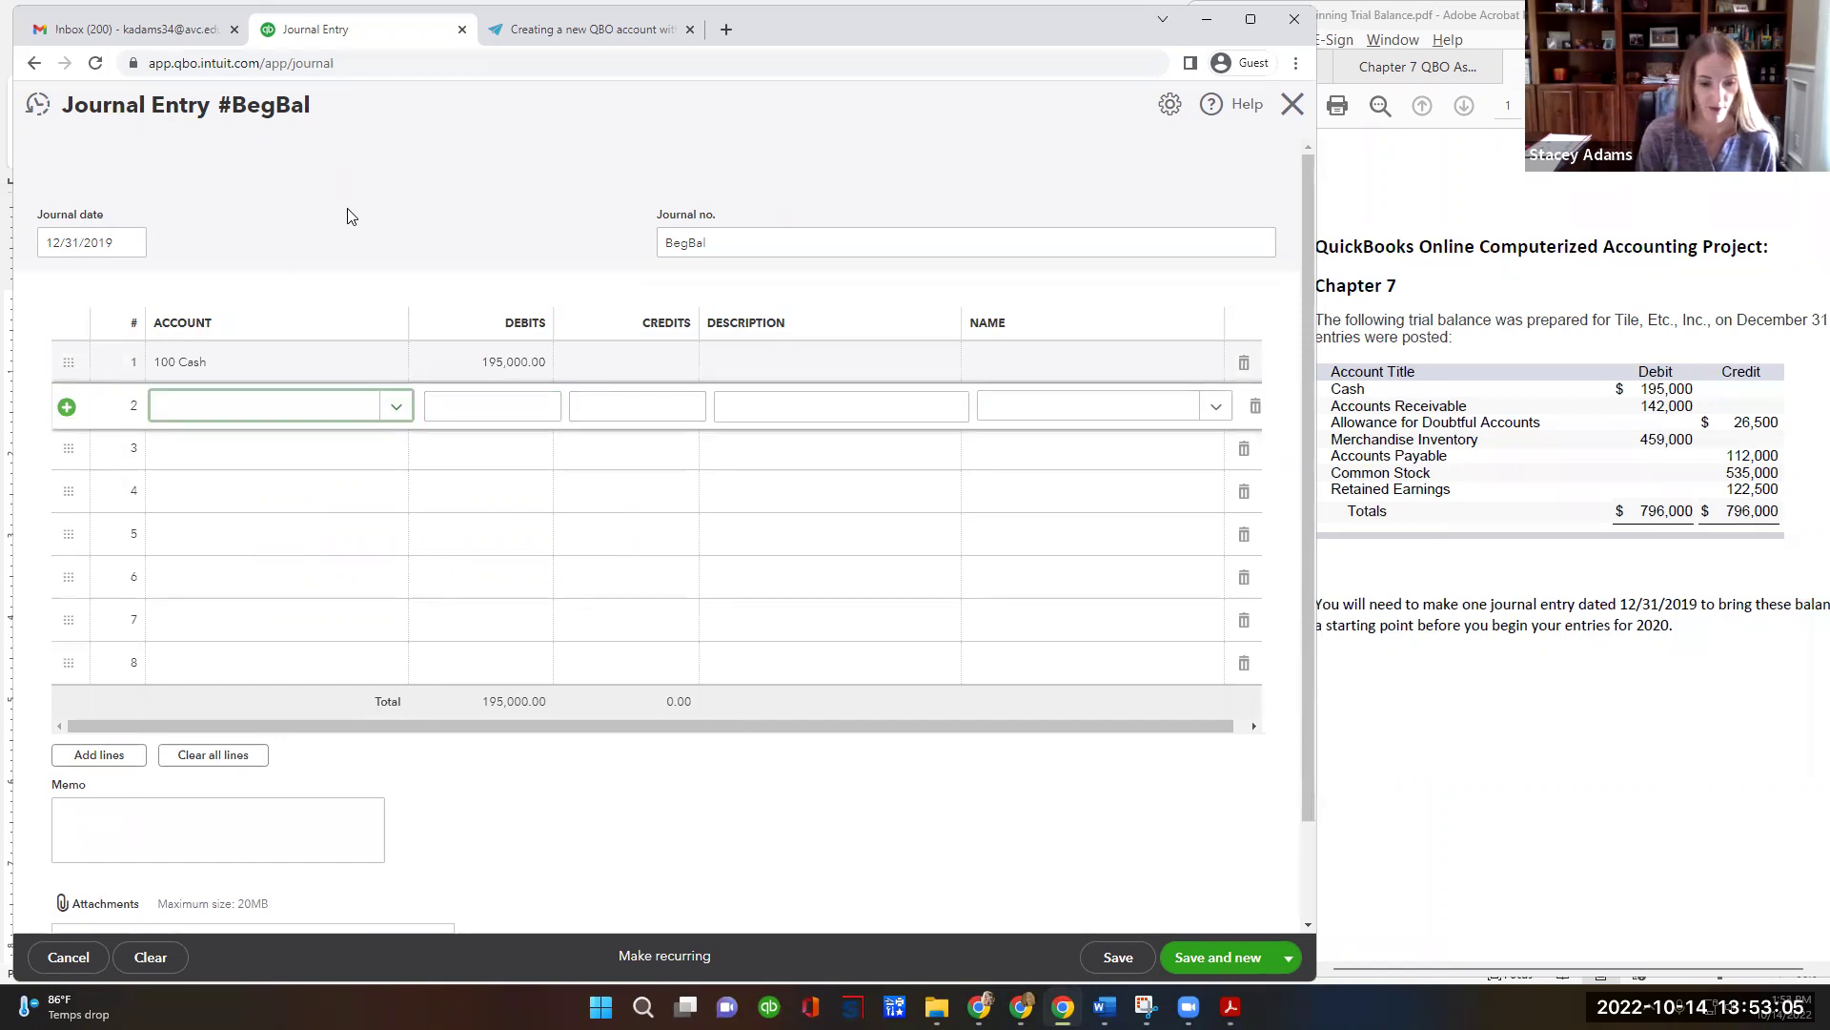
pyautogui.write('Accounts rec')
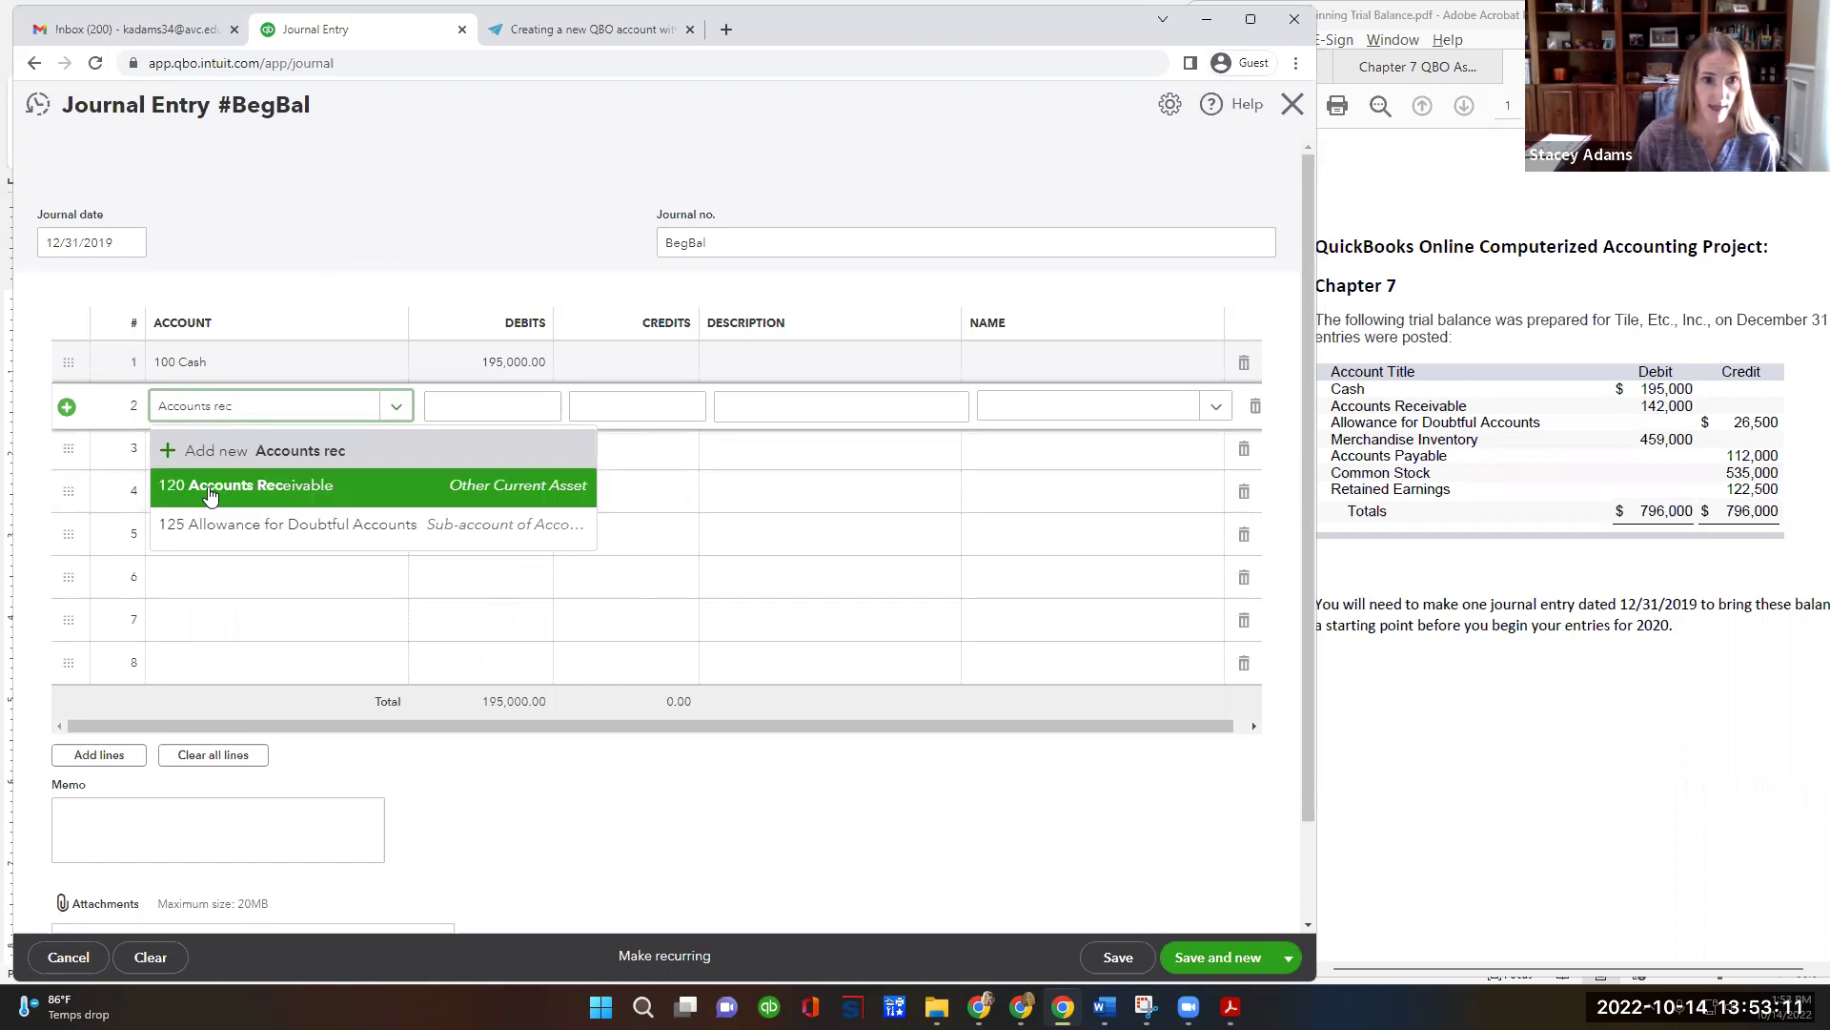
pyautogui.click(209, 491)
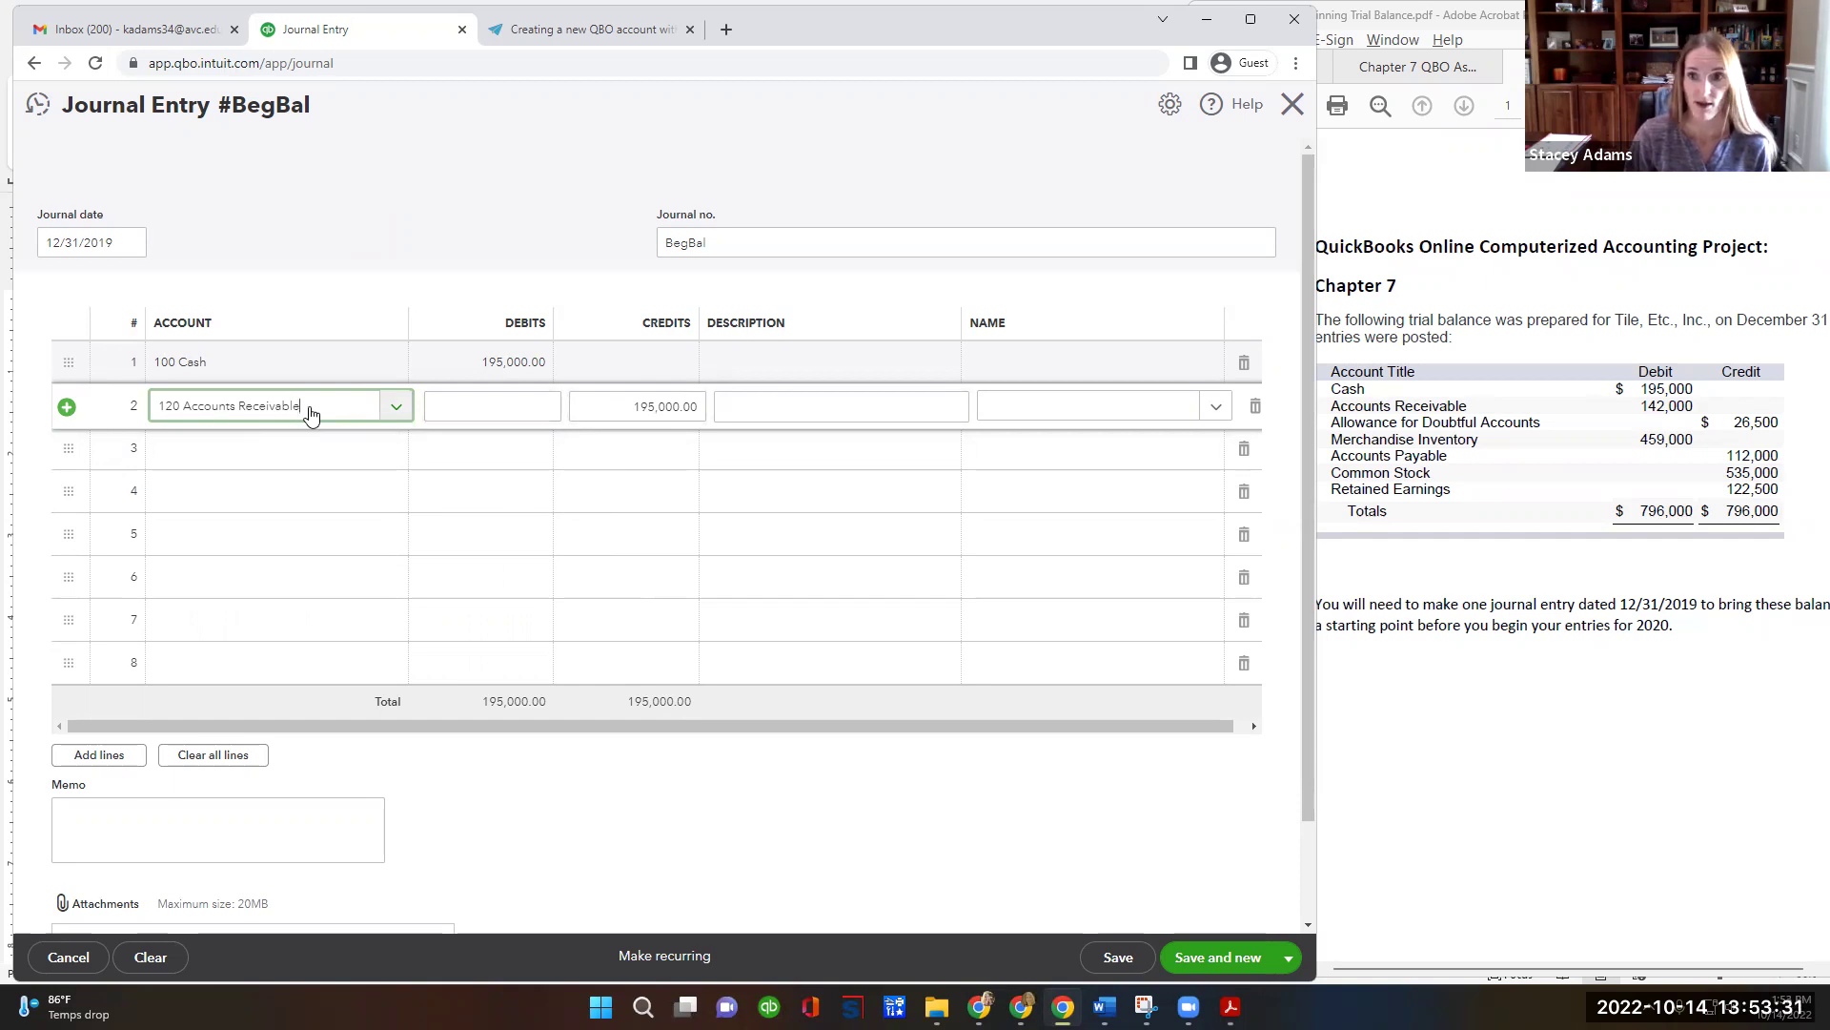
pyautogui.click(463, 416)
pyautogui.write('142000')
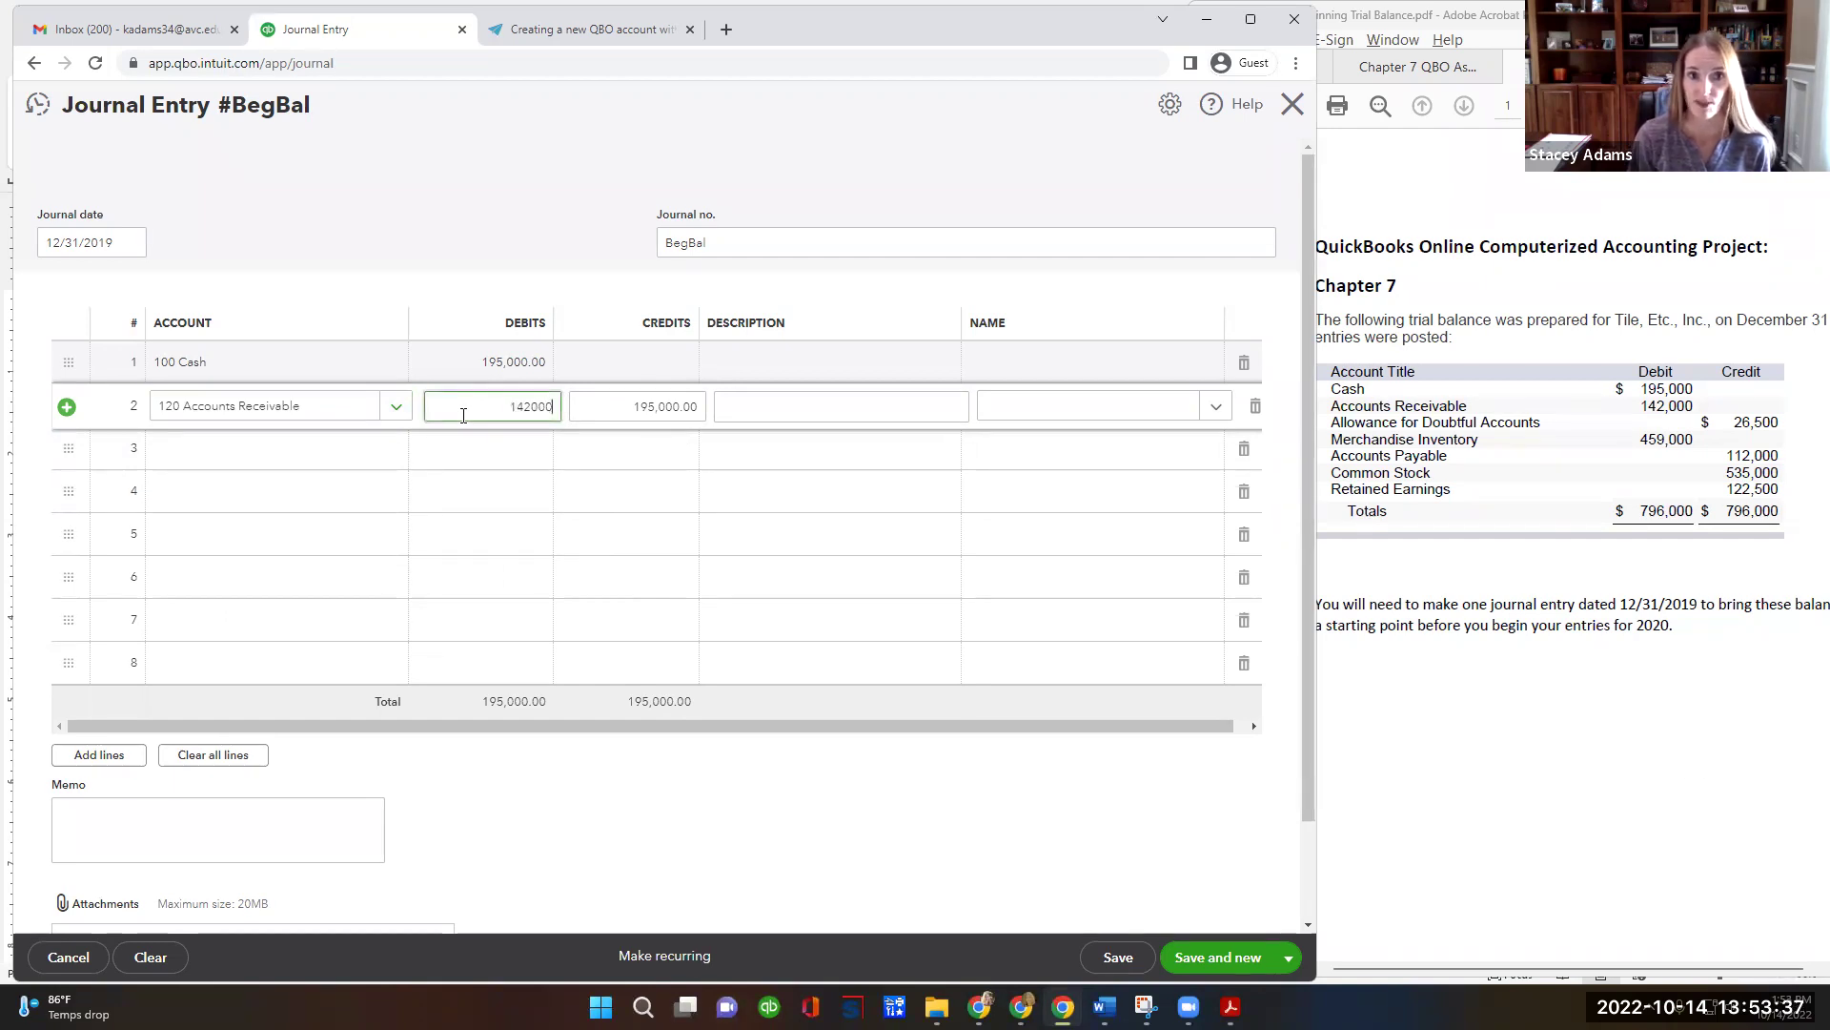
pyautogui.press('Tab')
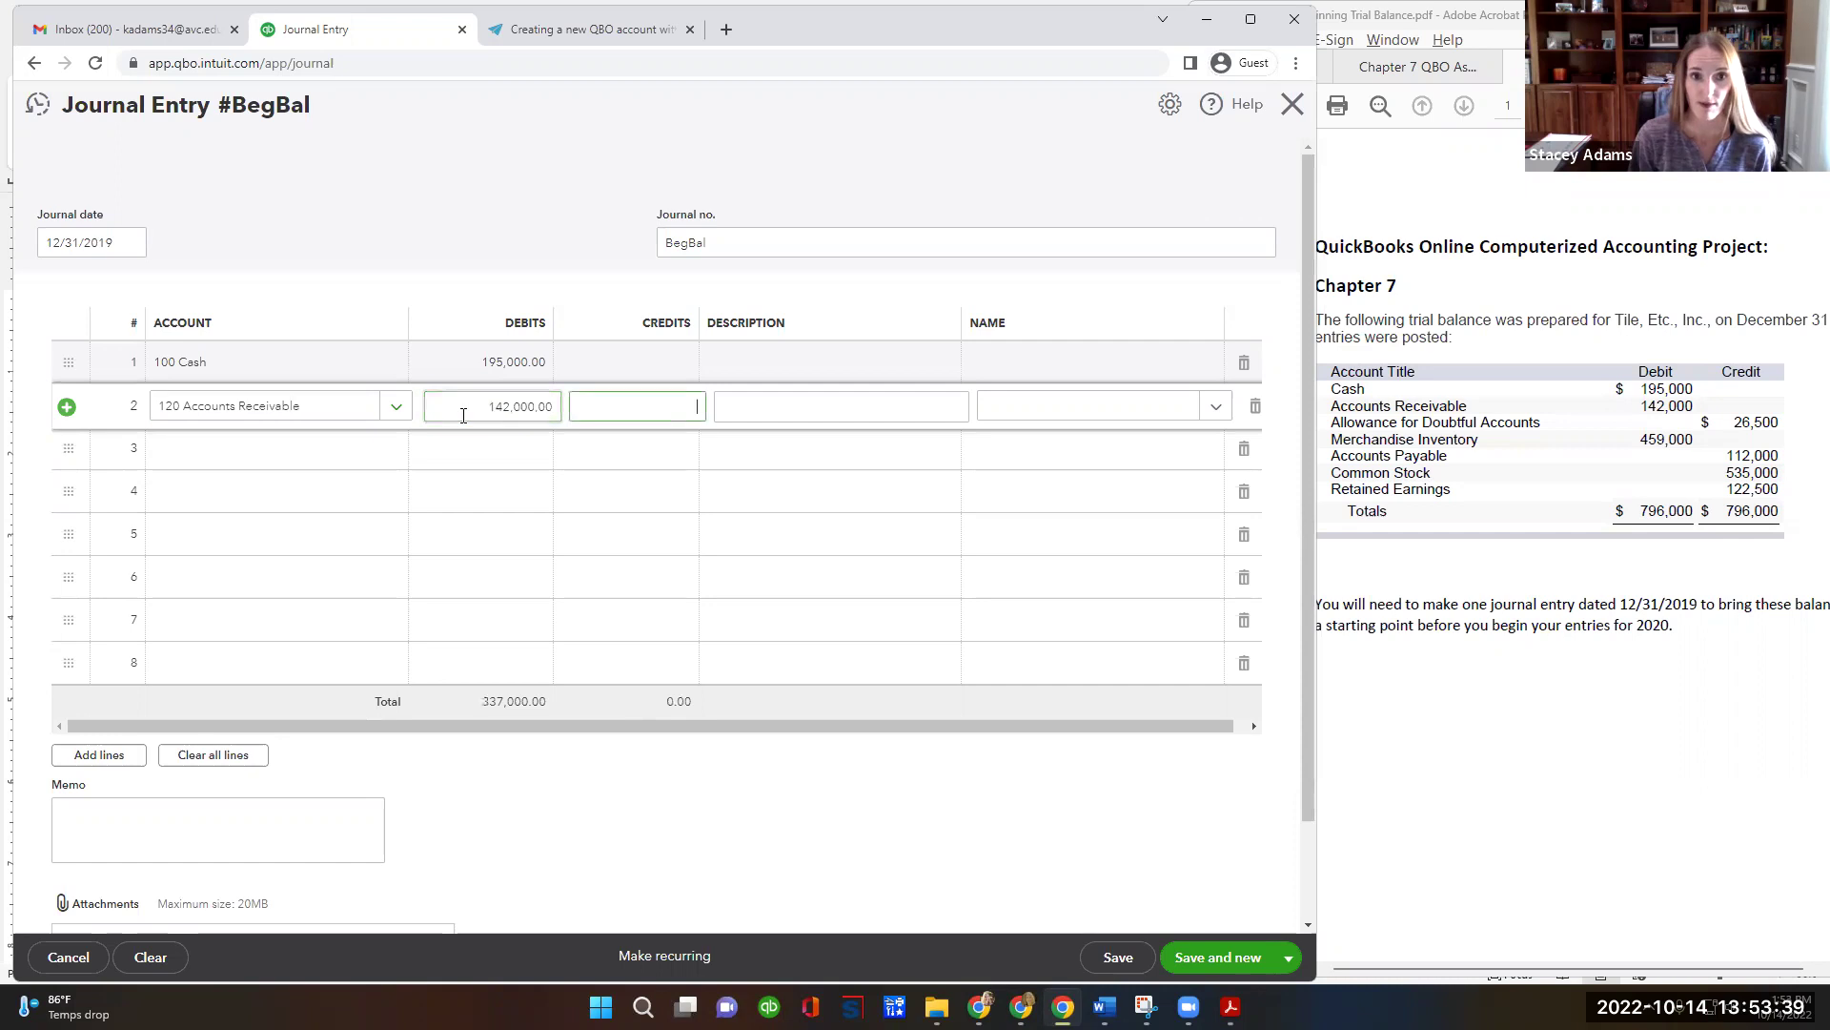
pyautogui.press('Tab')
pyautogui.press('Tab')
pyautogui.press('Tab')
pyautogui.press('Tab')
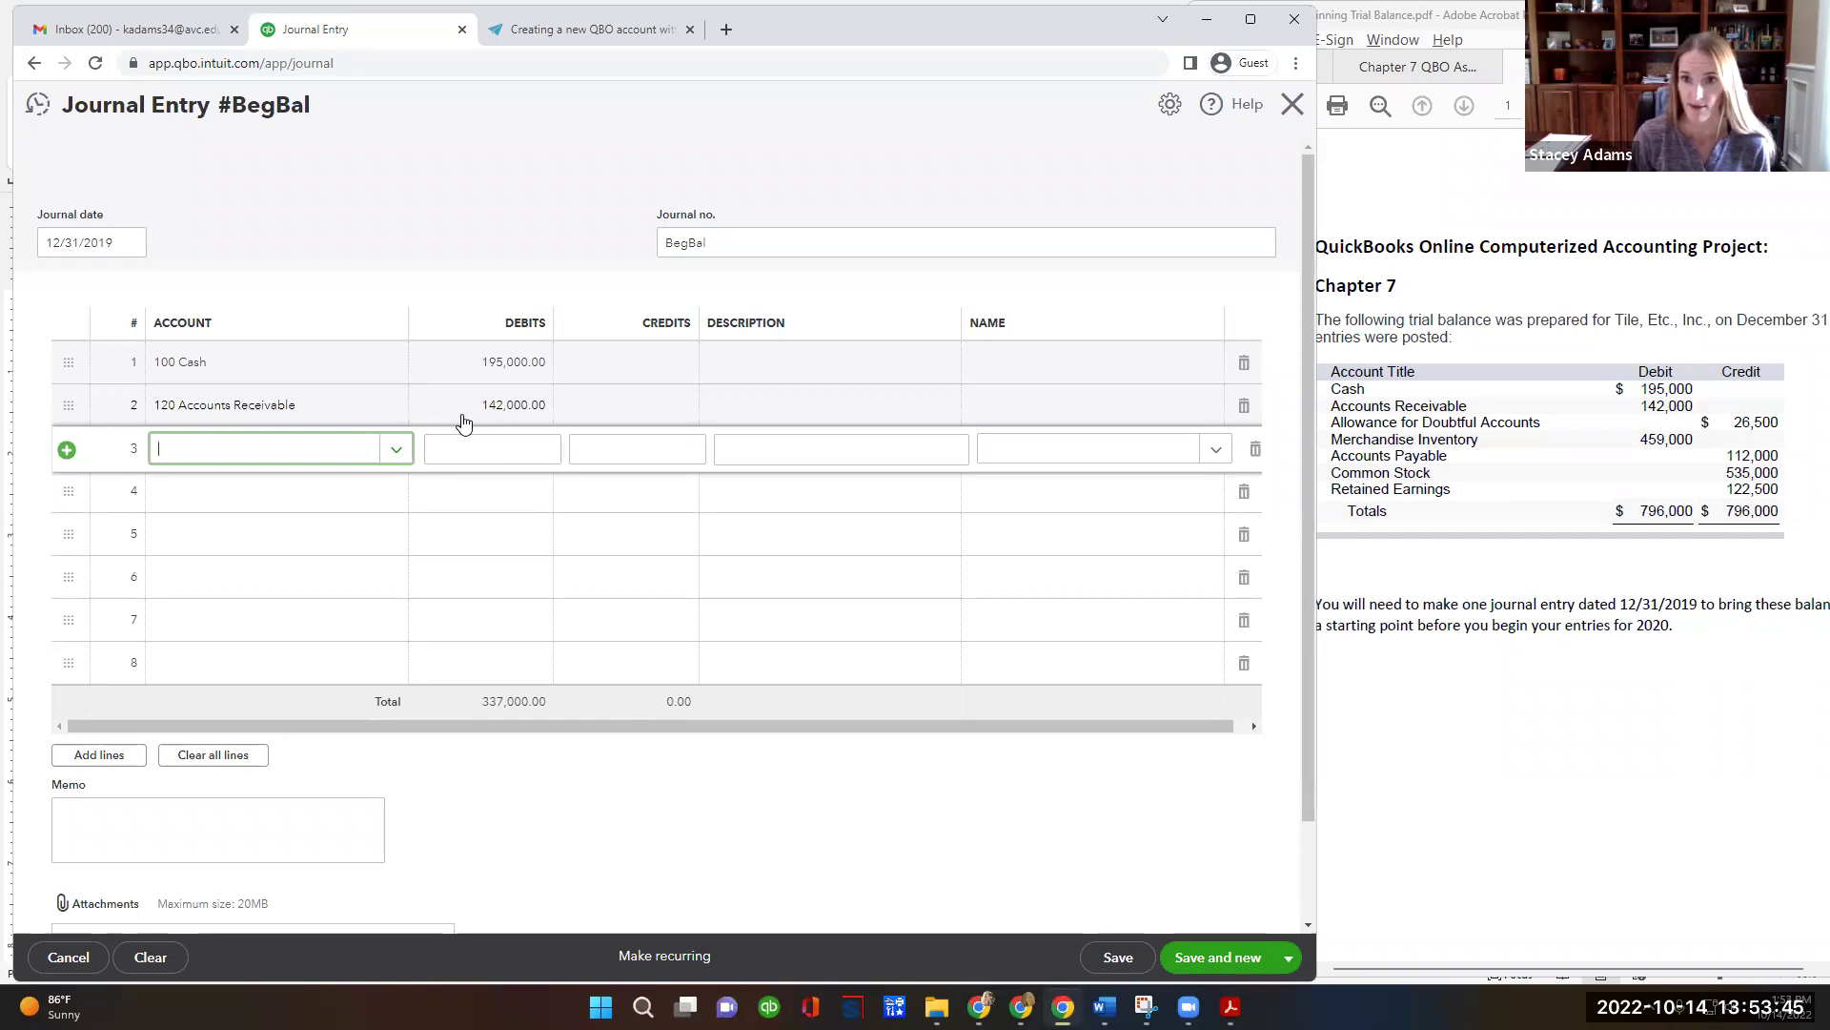
# Enter line 3: credit 125 Allowance for Doubtful Accounts 26,500.
pyautogui.write('Allowance')
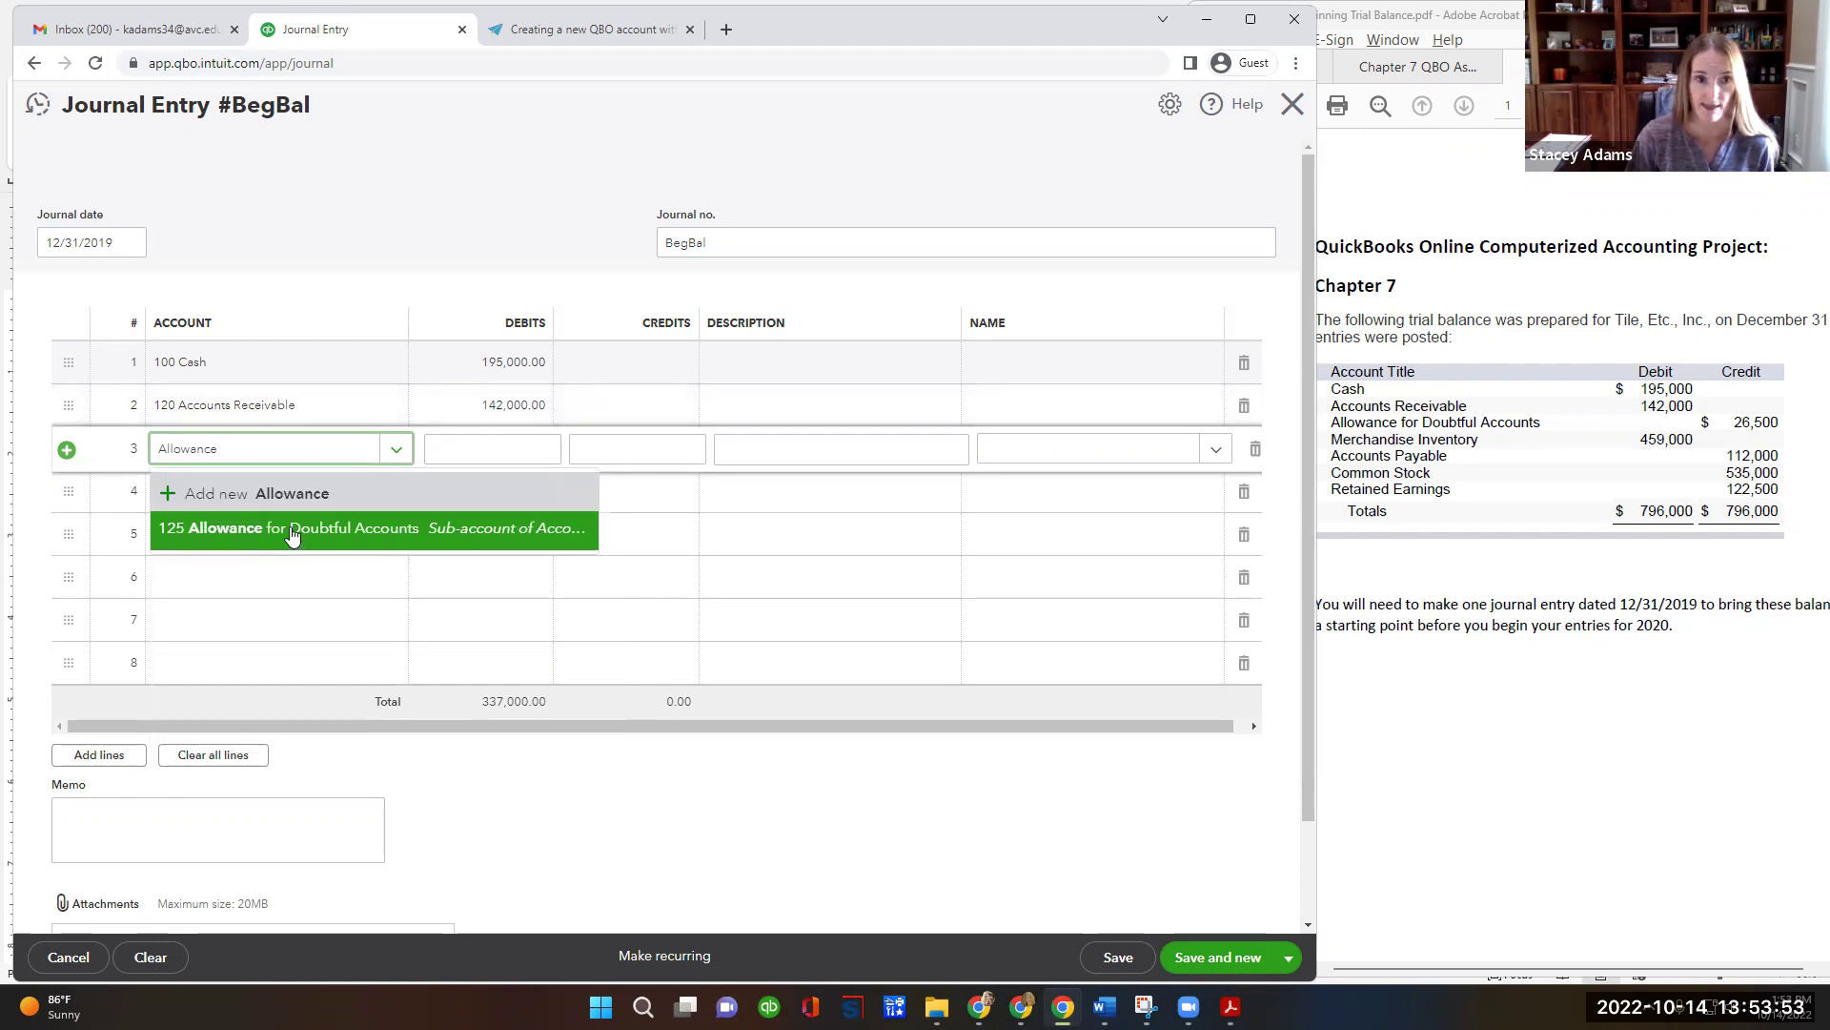
pyautogui.click(292, 534)
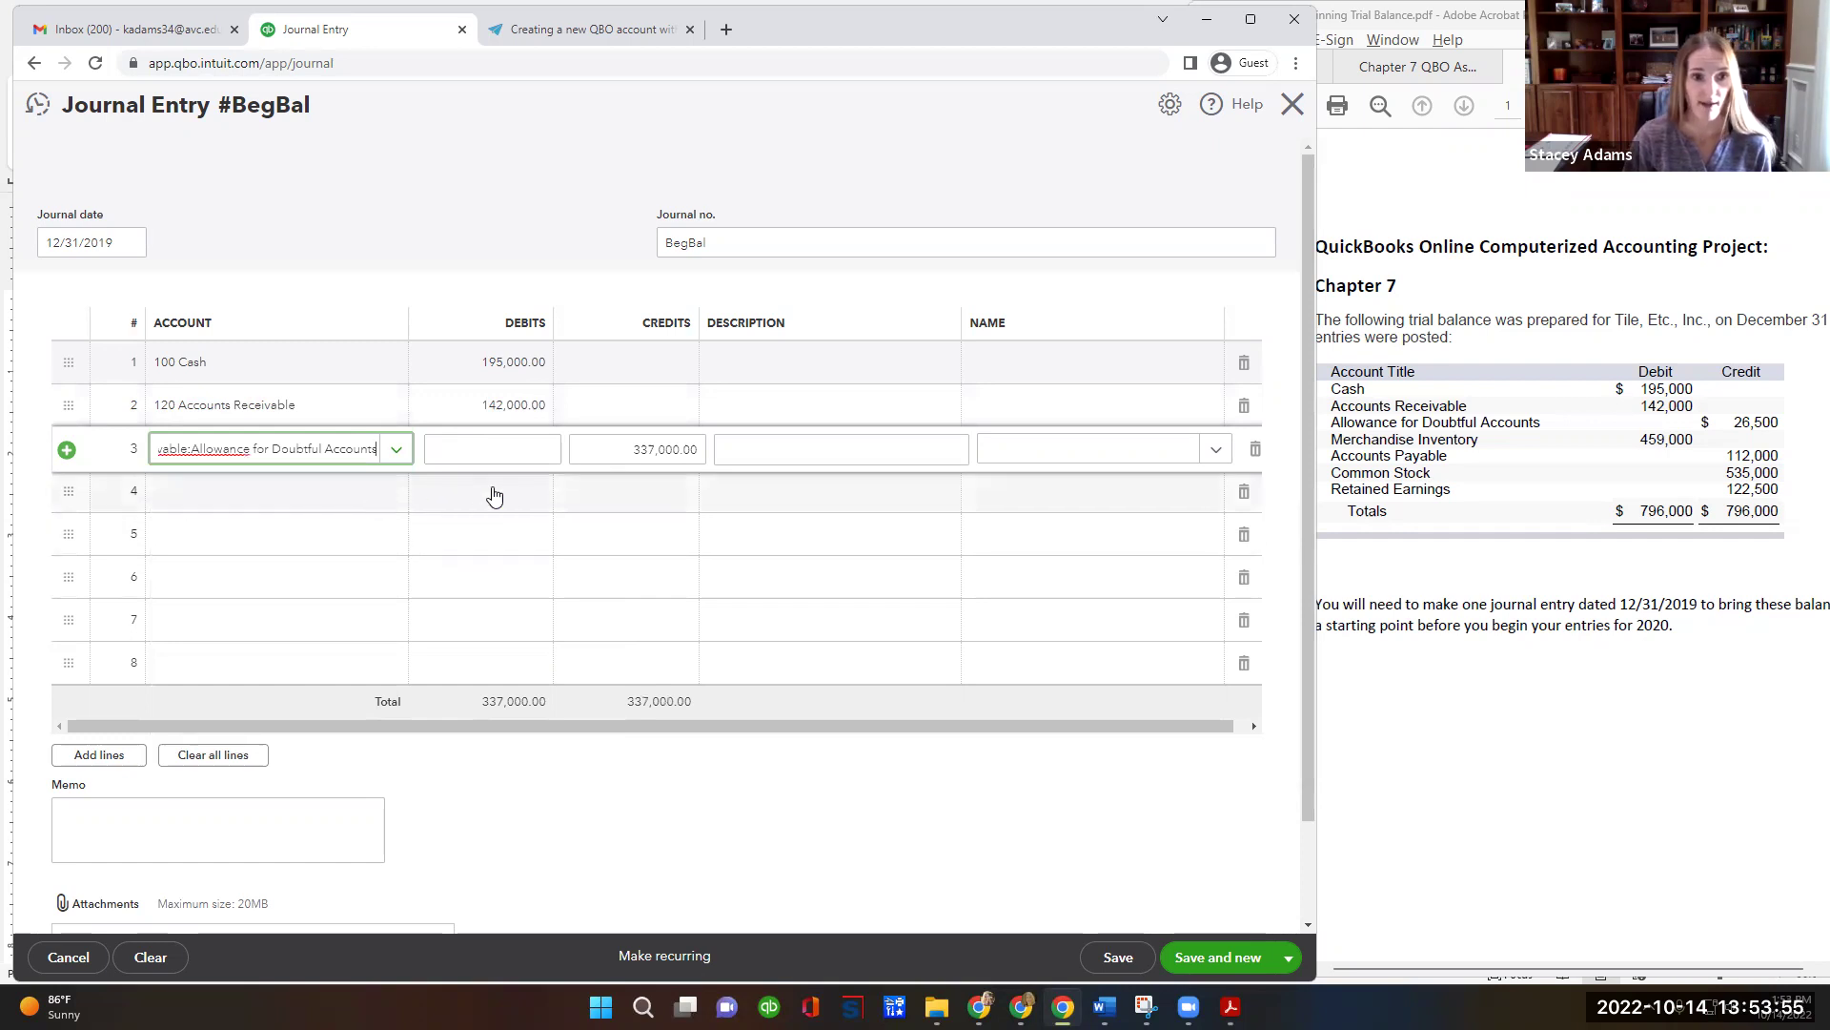
pyautogui.press('Tab')
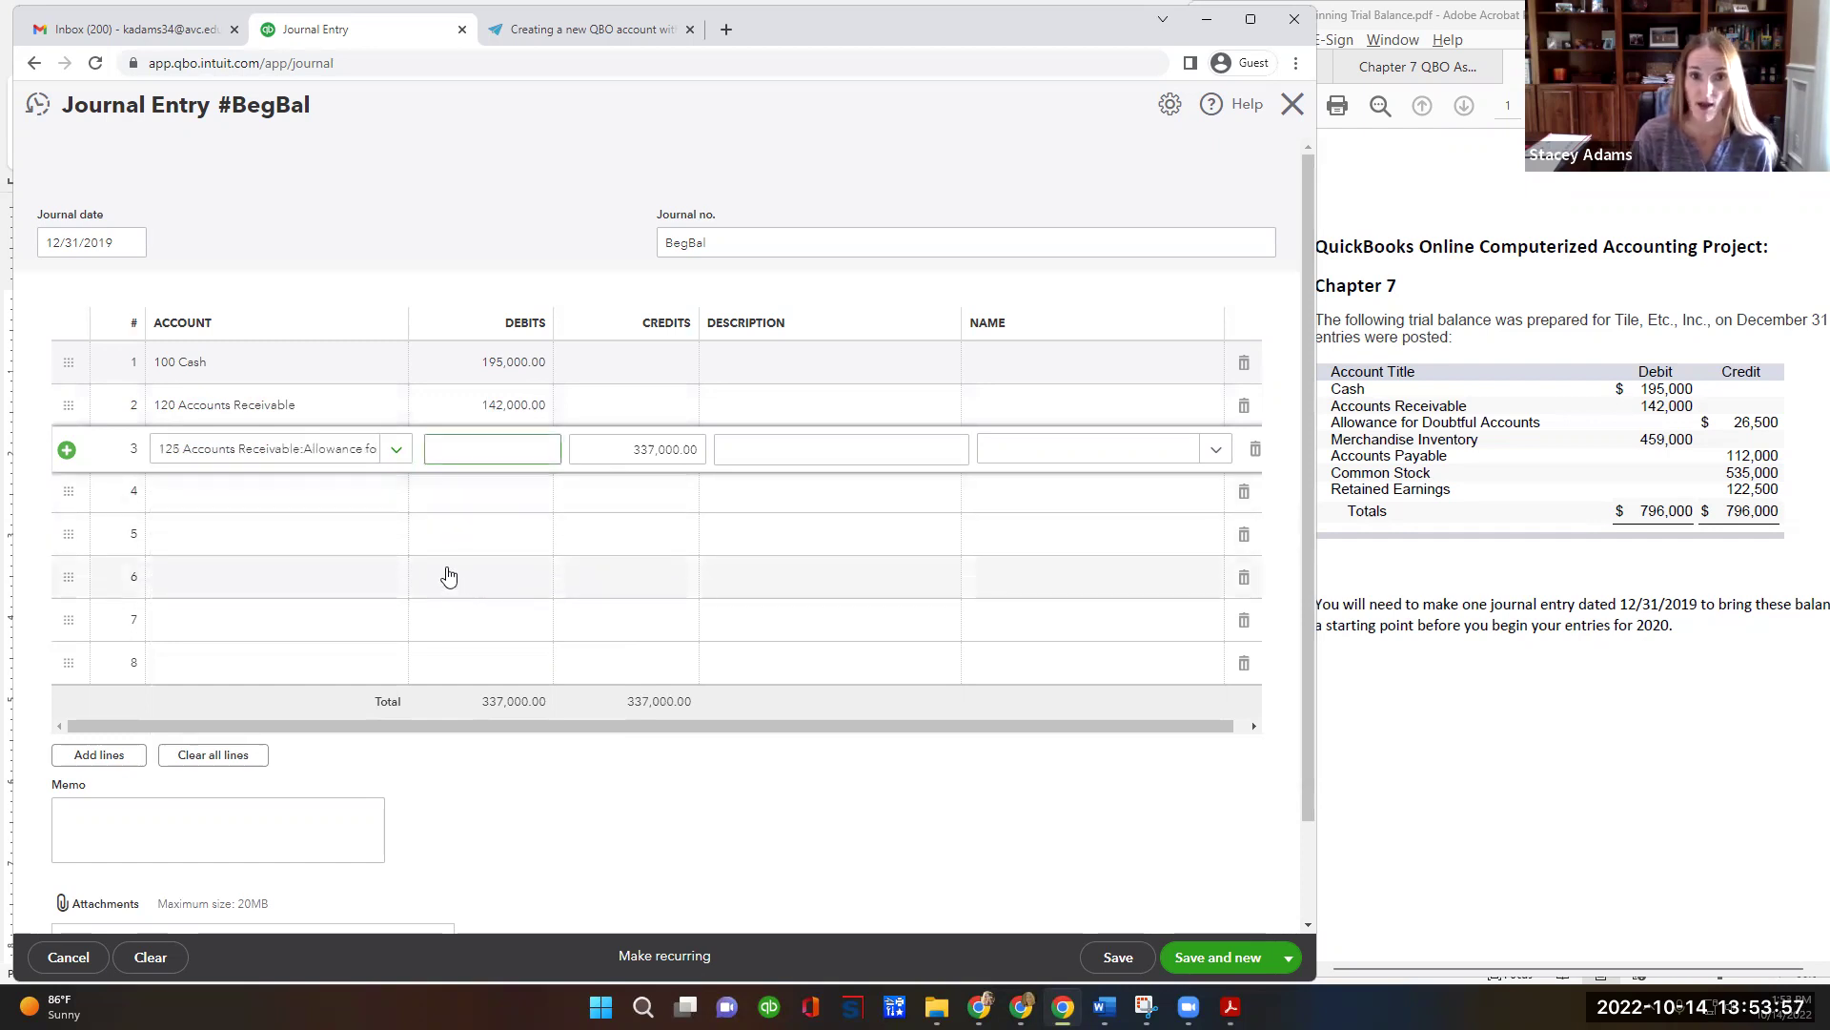
pyautogui.press('Tab')
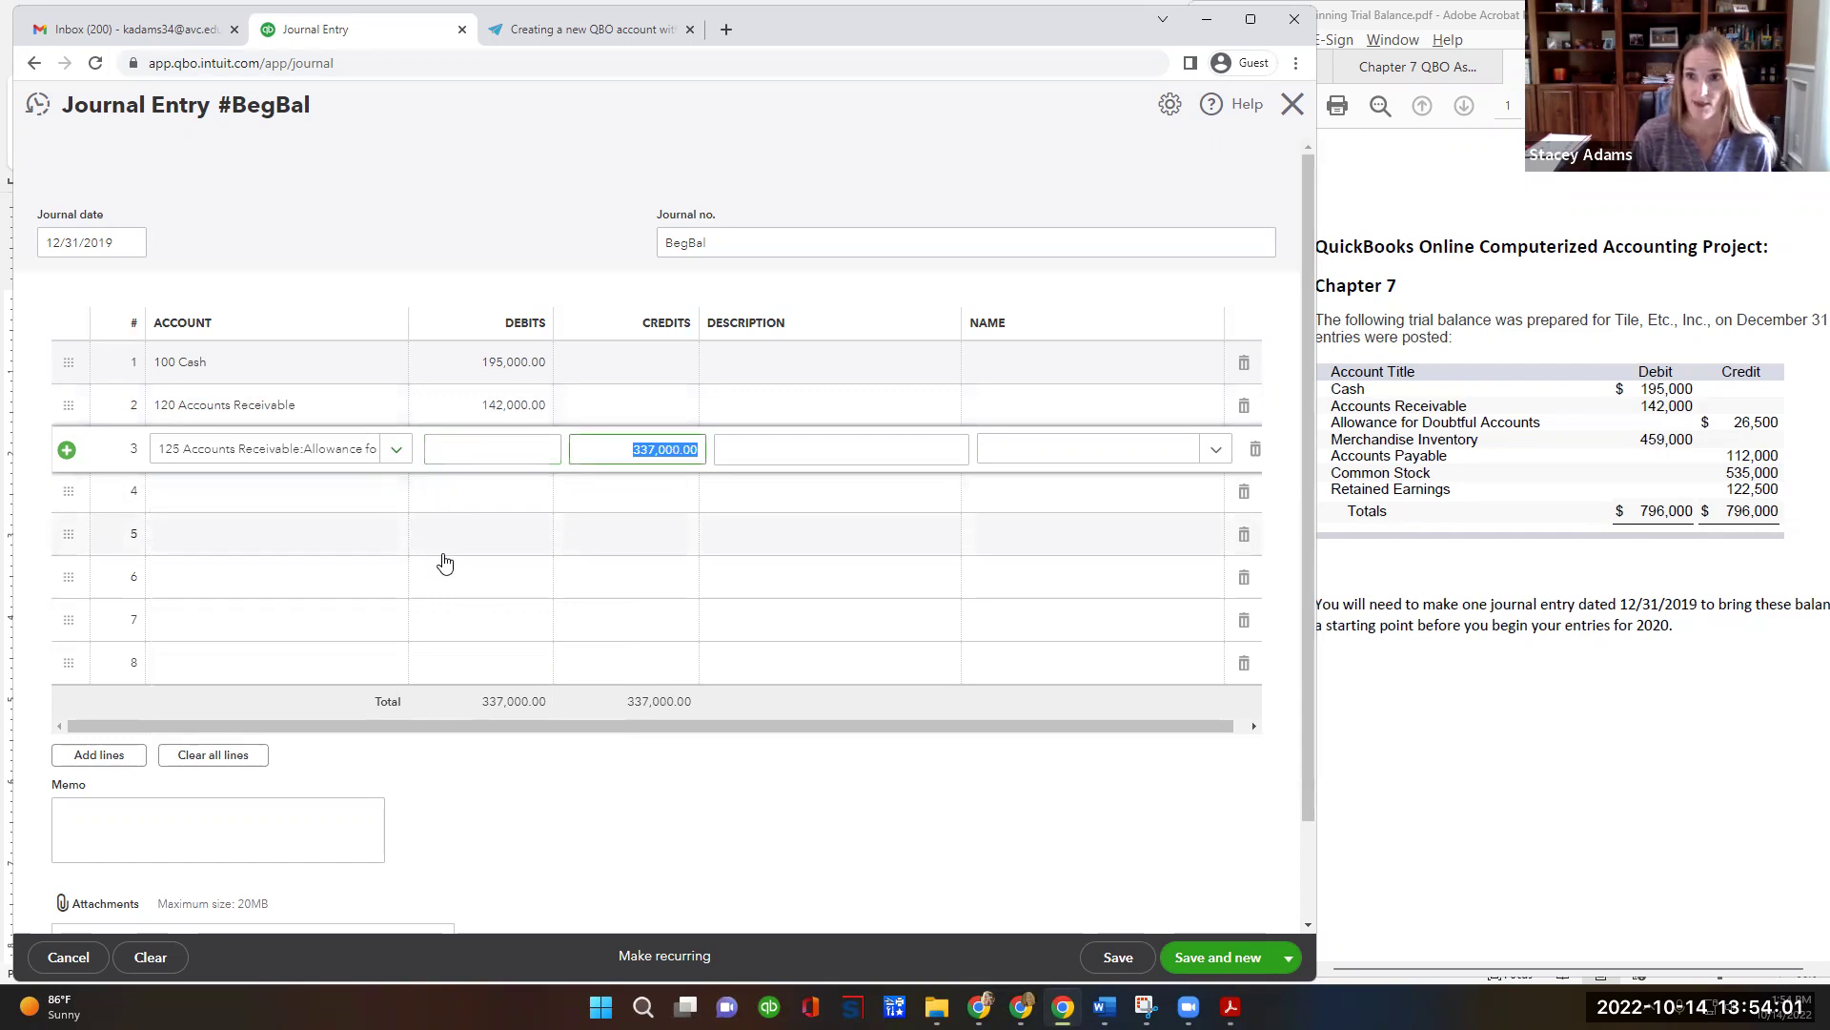
pyautogui.write('26')
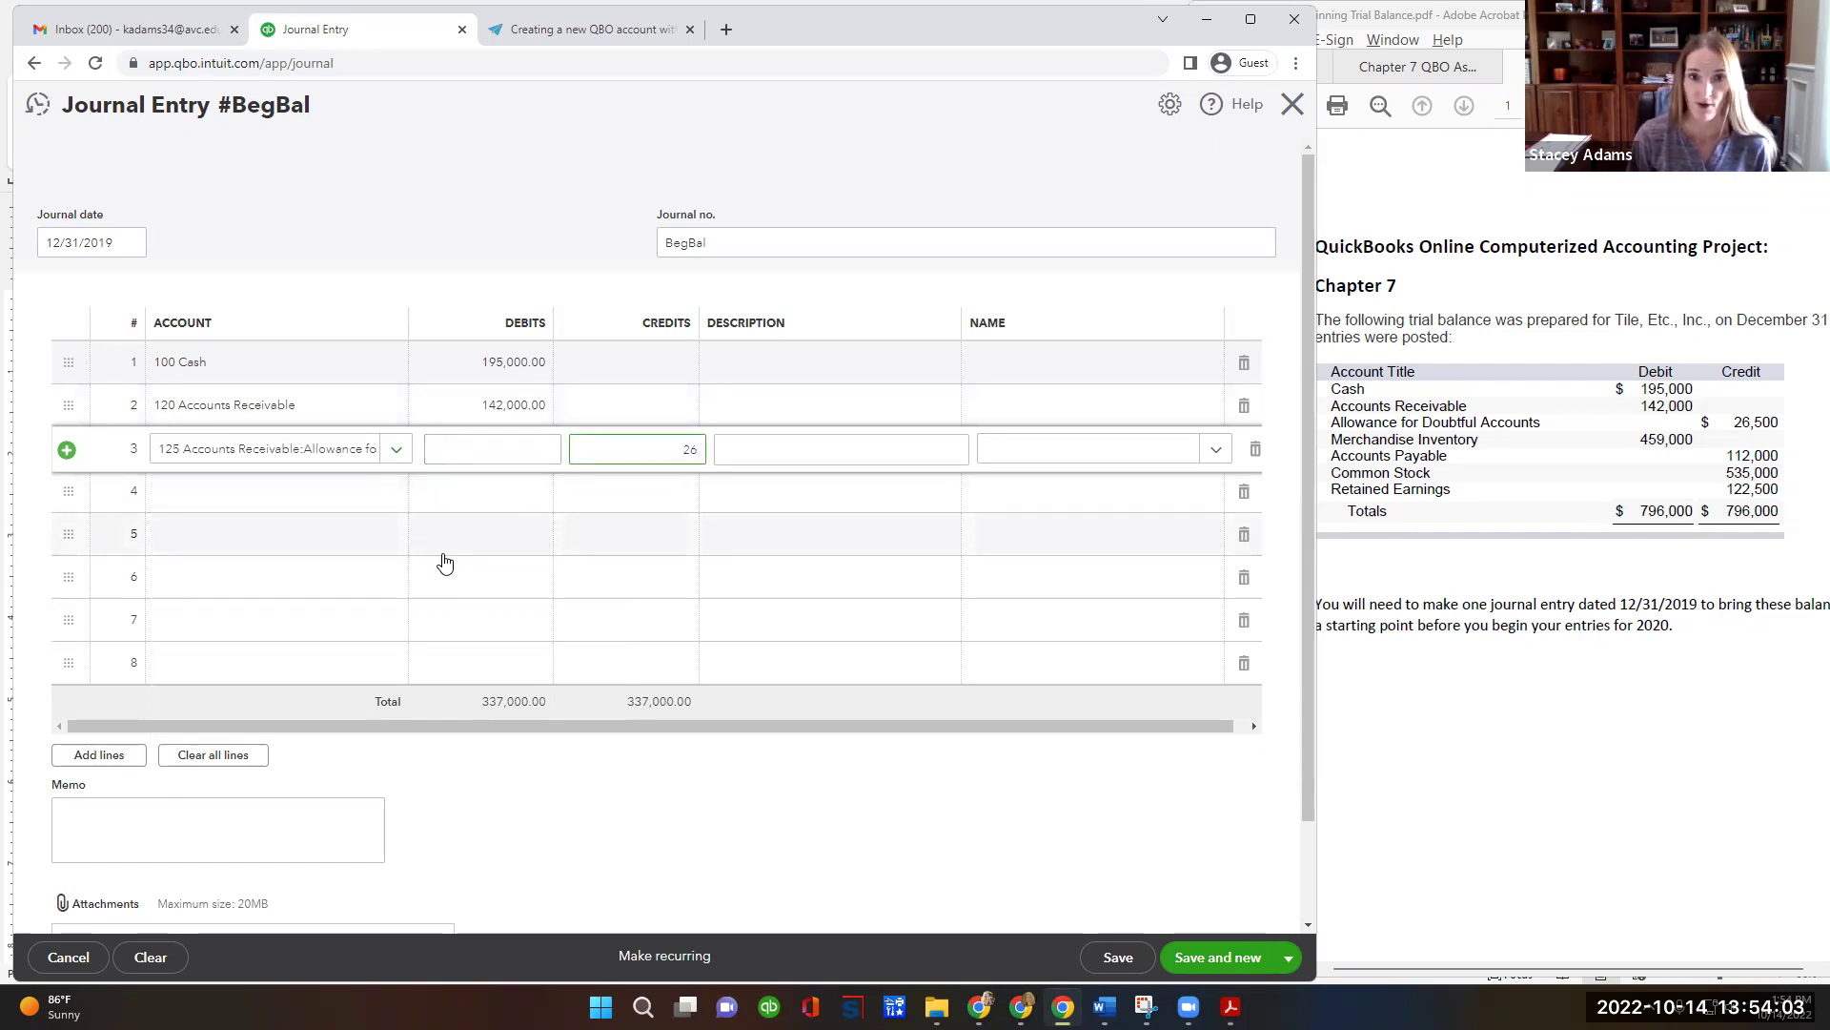
pyautogui.write('500')
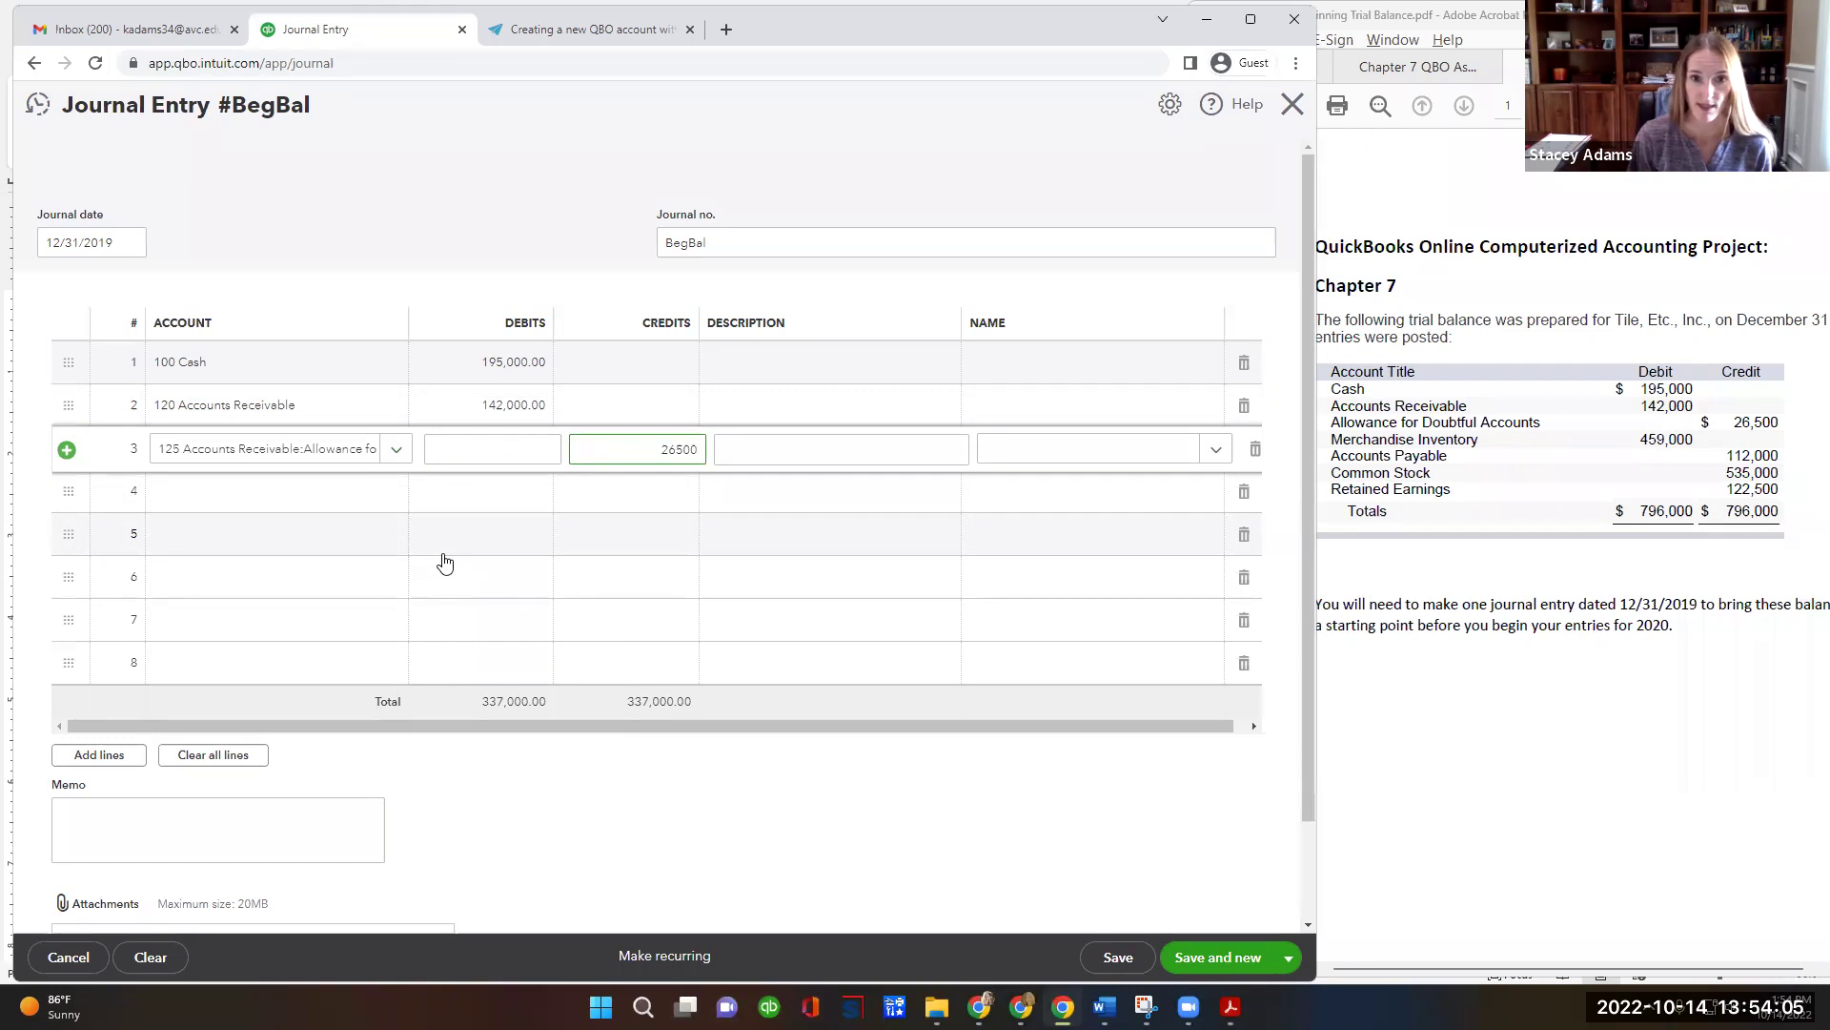
pyautogui.press('Tab')
pyautogui.press('Tab')
pyautogui.press('Tab')
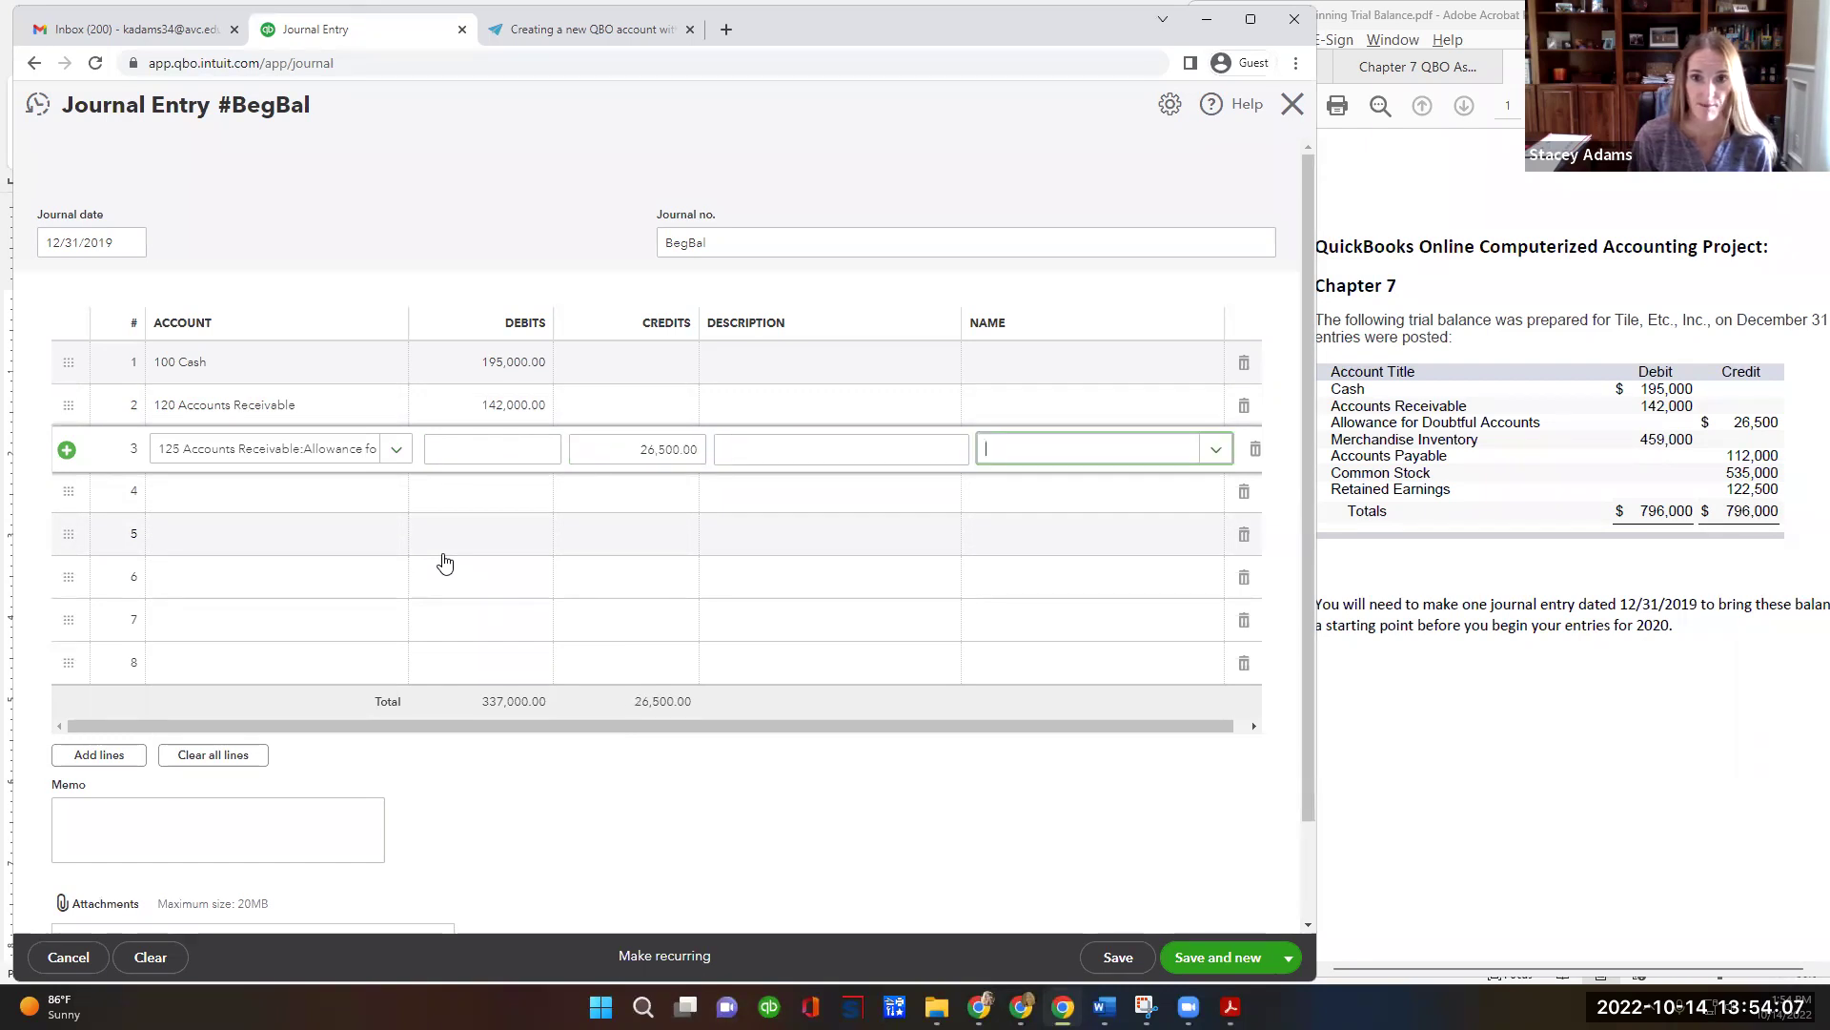
pyautogui.press('Tab')
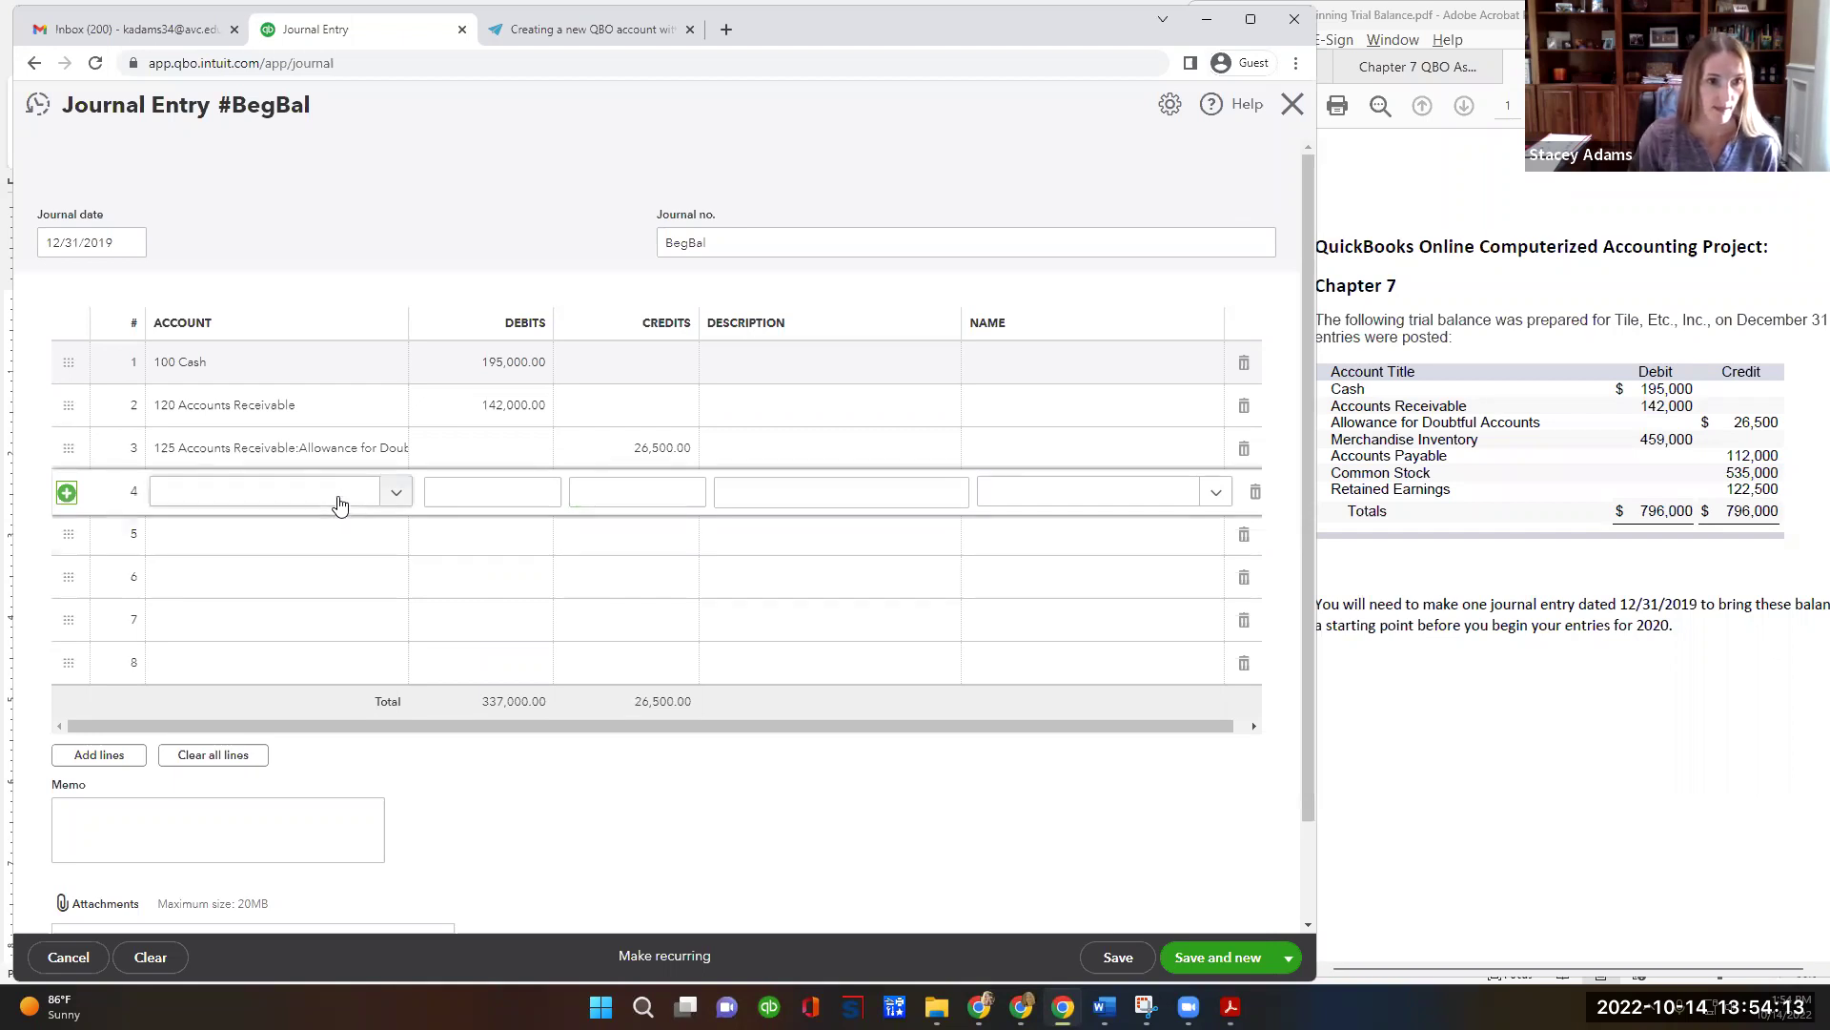
# Enter line 4: debit 130 Merchandise Inventory 459,000.
pyautogui.click(396, 493)
pyautogui.write('MErcha')
pyautogui.click(286, 575)
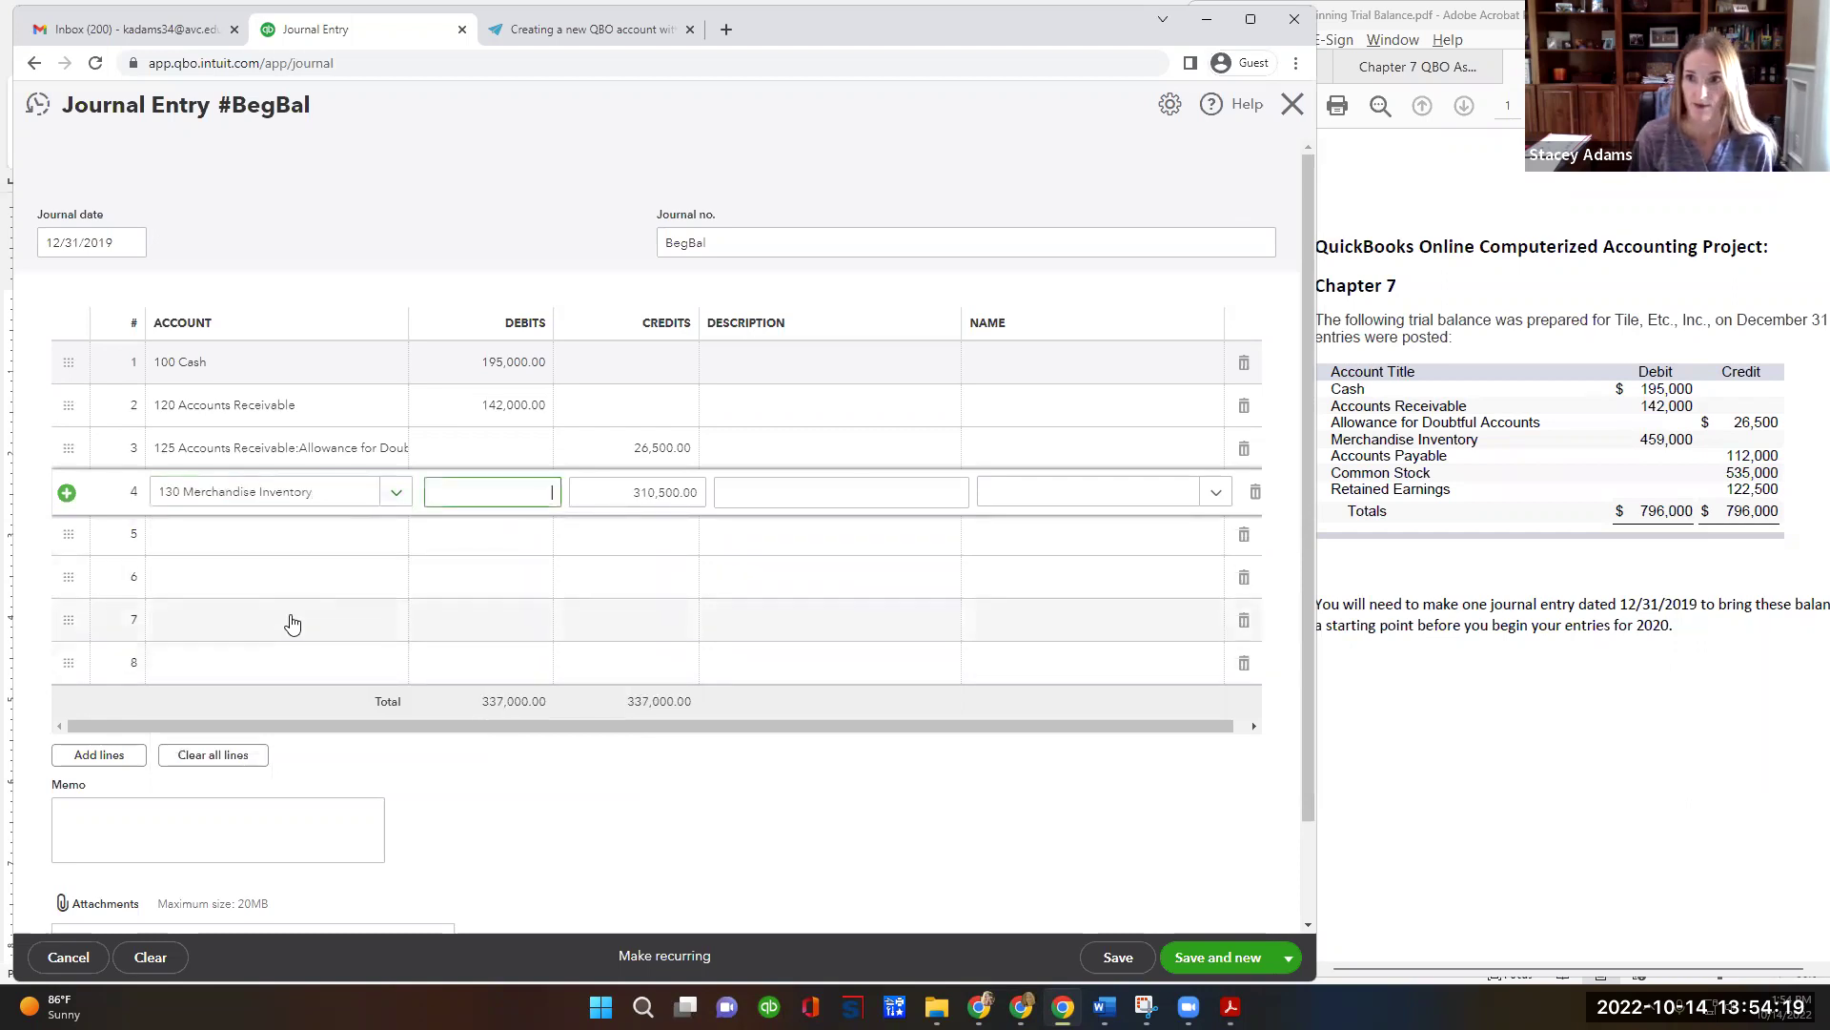
pyautogui.write('459000')
pyautogui.press('Tab')
pyautogui.press('Tab')
pyautogui.press('Tab')
pyautogui.press('Tab')
pyautogui.press('Tab')
pyautogui.press('Tab')
# Credit 200 Accounts Payable 112,000 and 300 Common Stock 535,000 on lines 5 and 6.
pyautogui.write('accou')
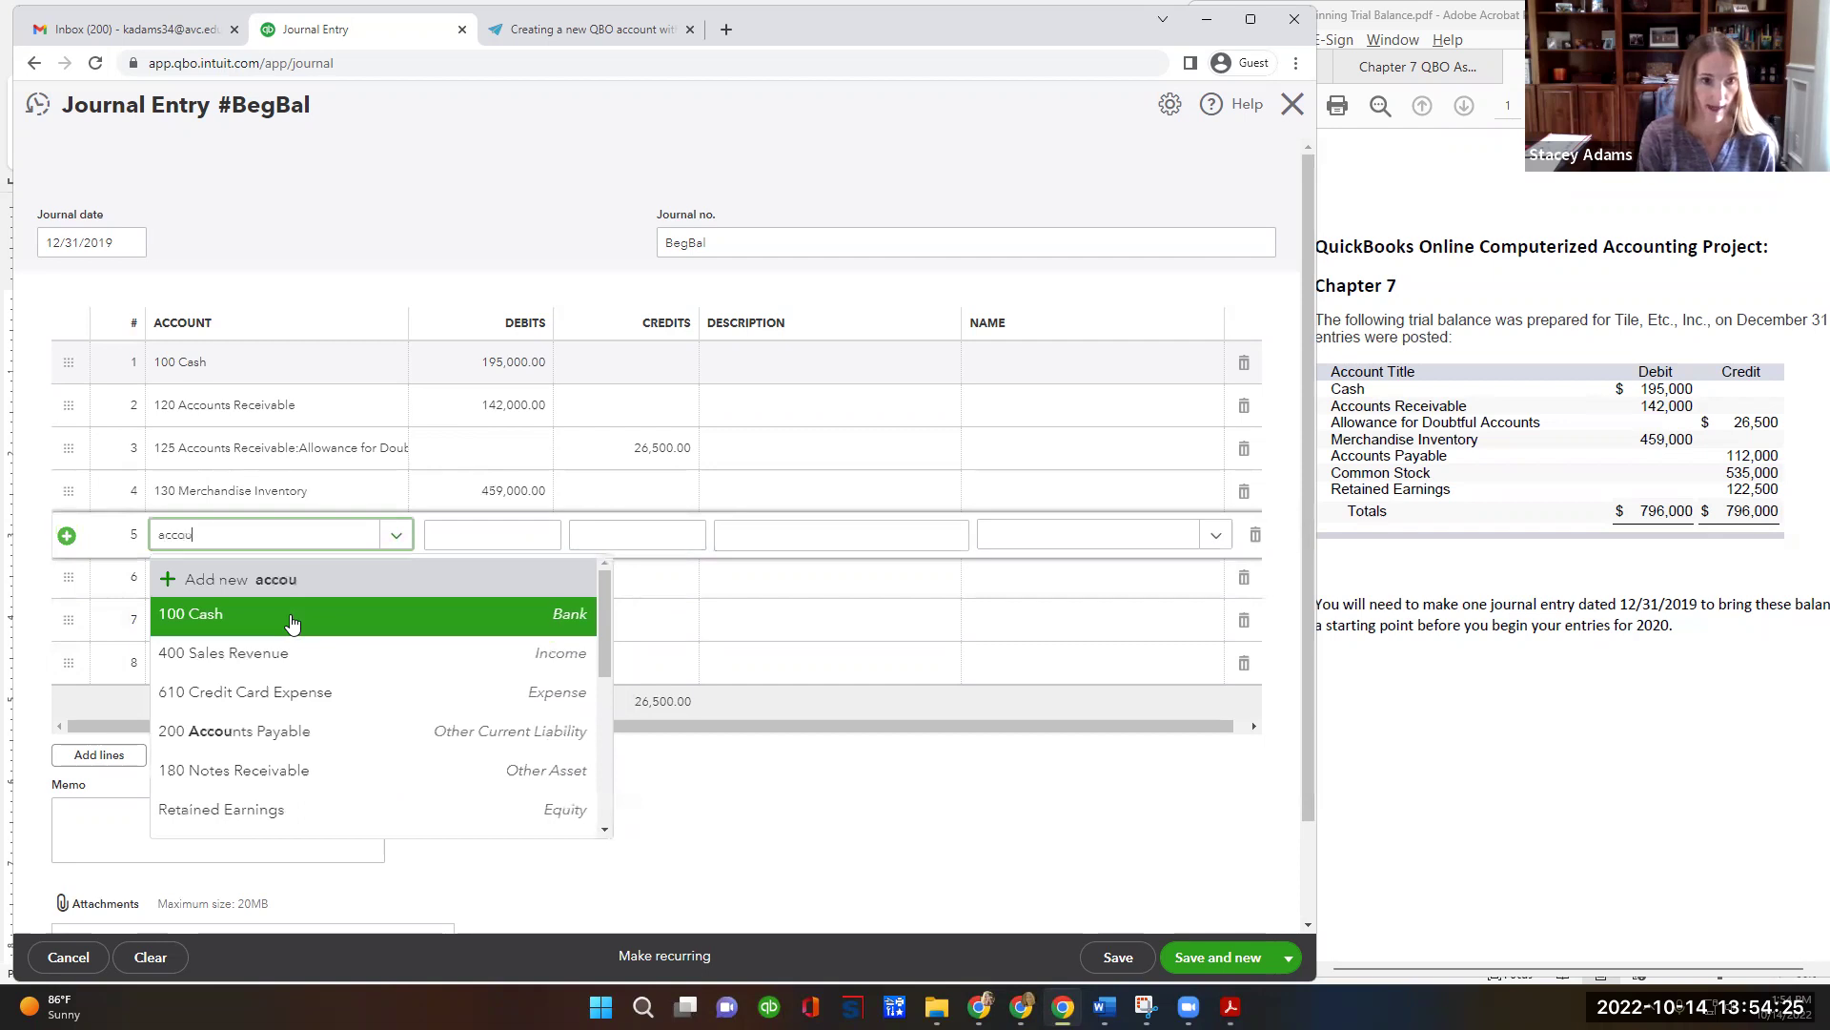
pyautogui.write('nts p')
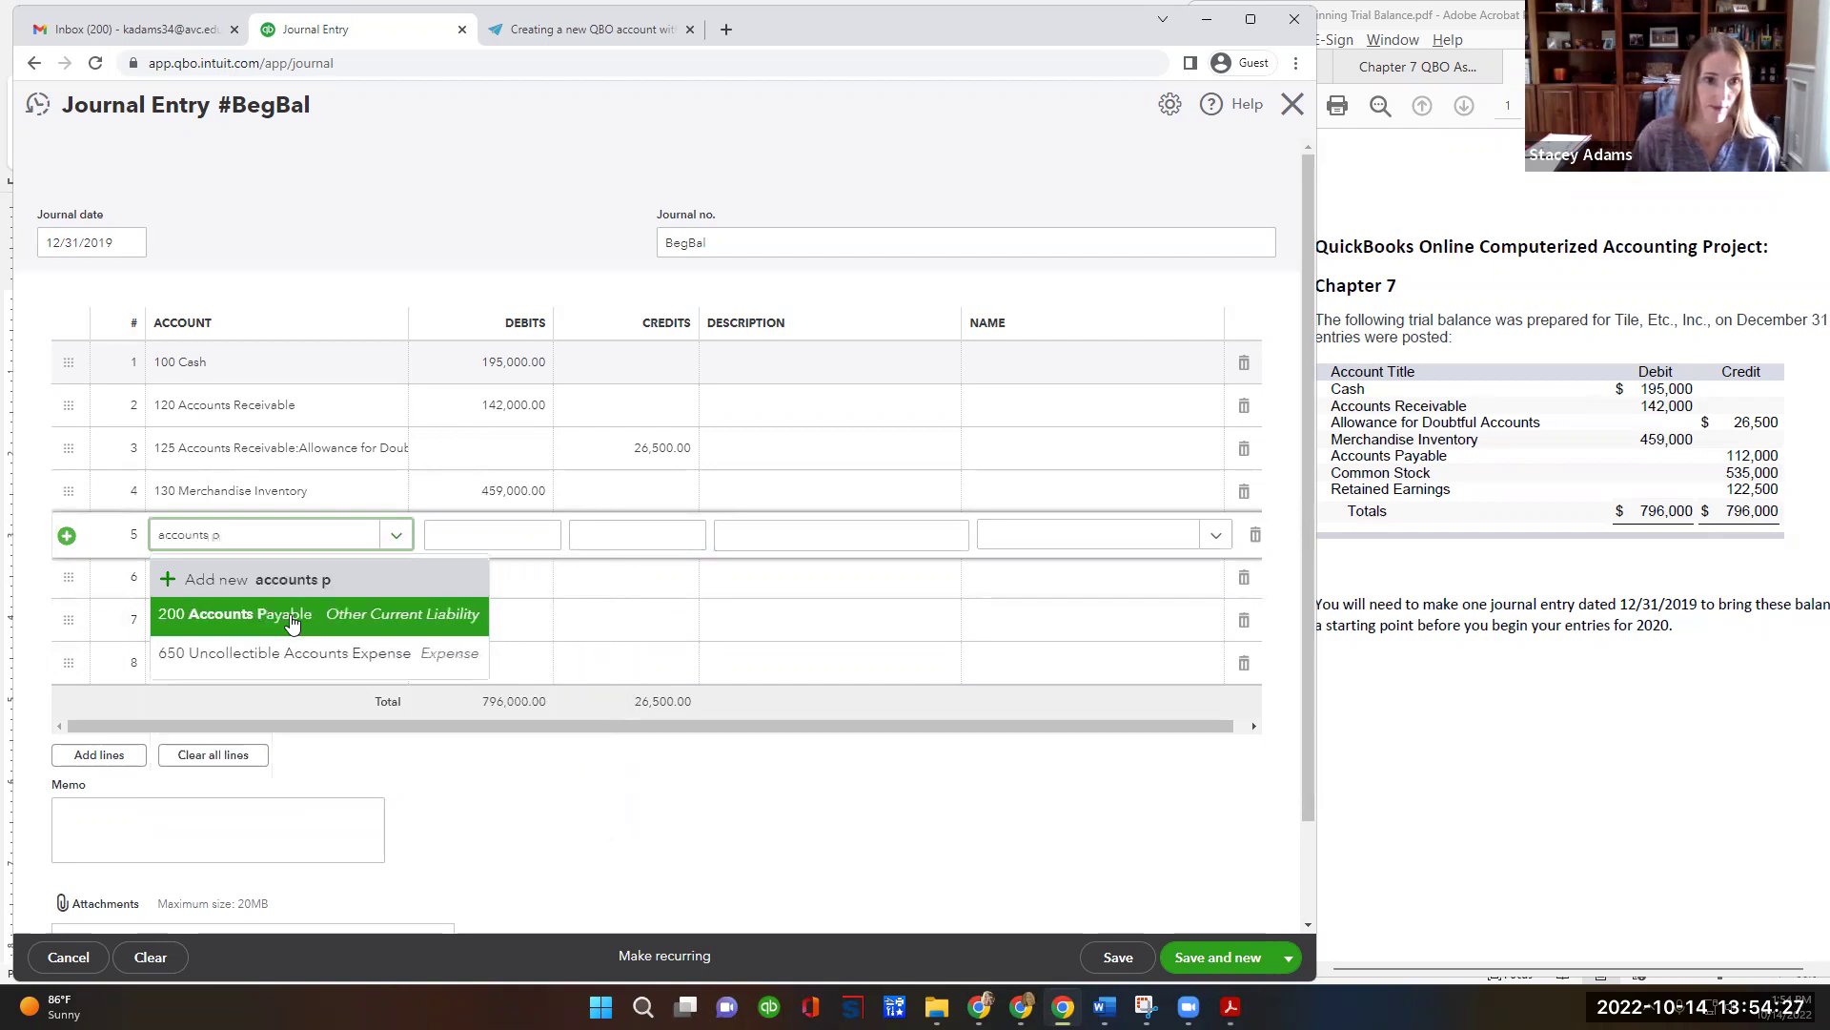
pyautogui.click(292, 619)
pyautogui.press('Tab')
pyautogui.press('Tab')
pyautogui.write('11')
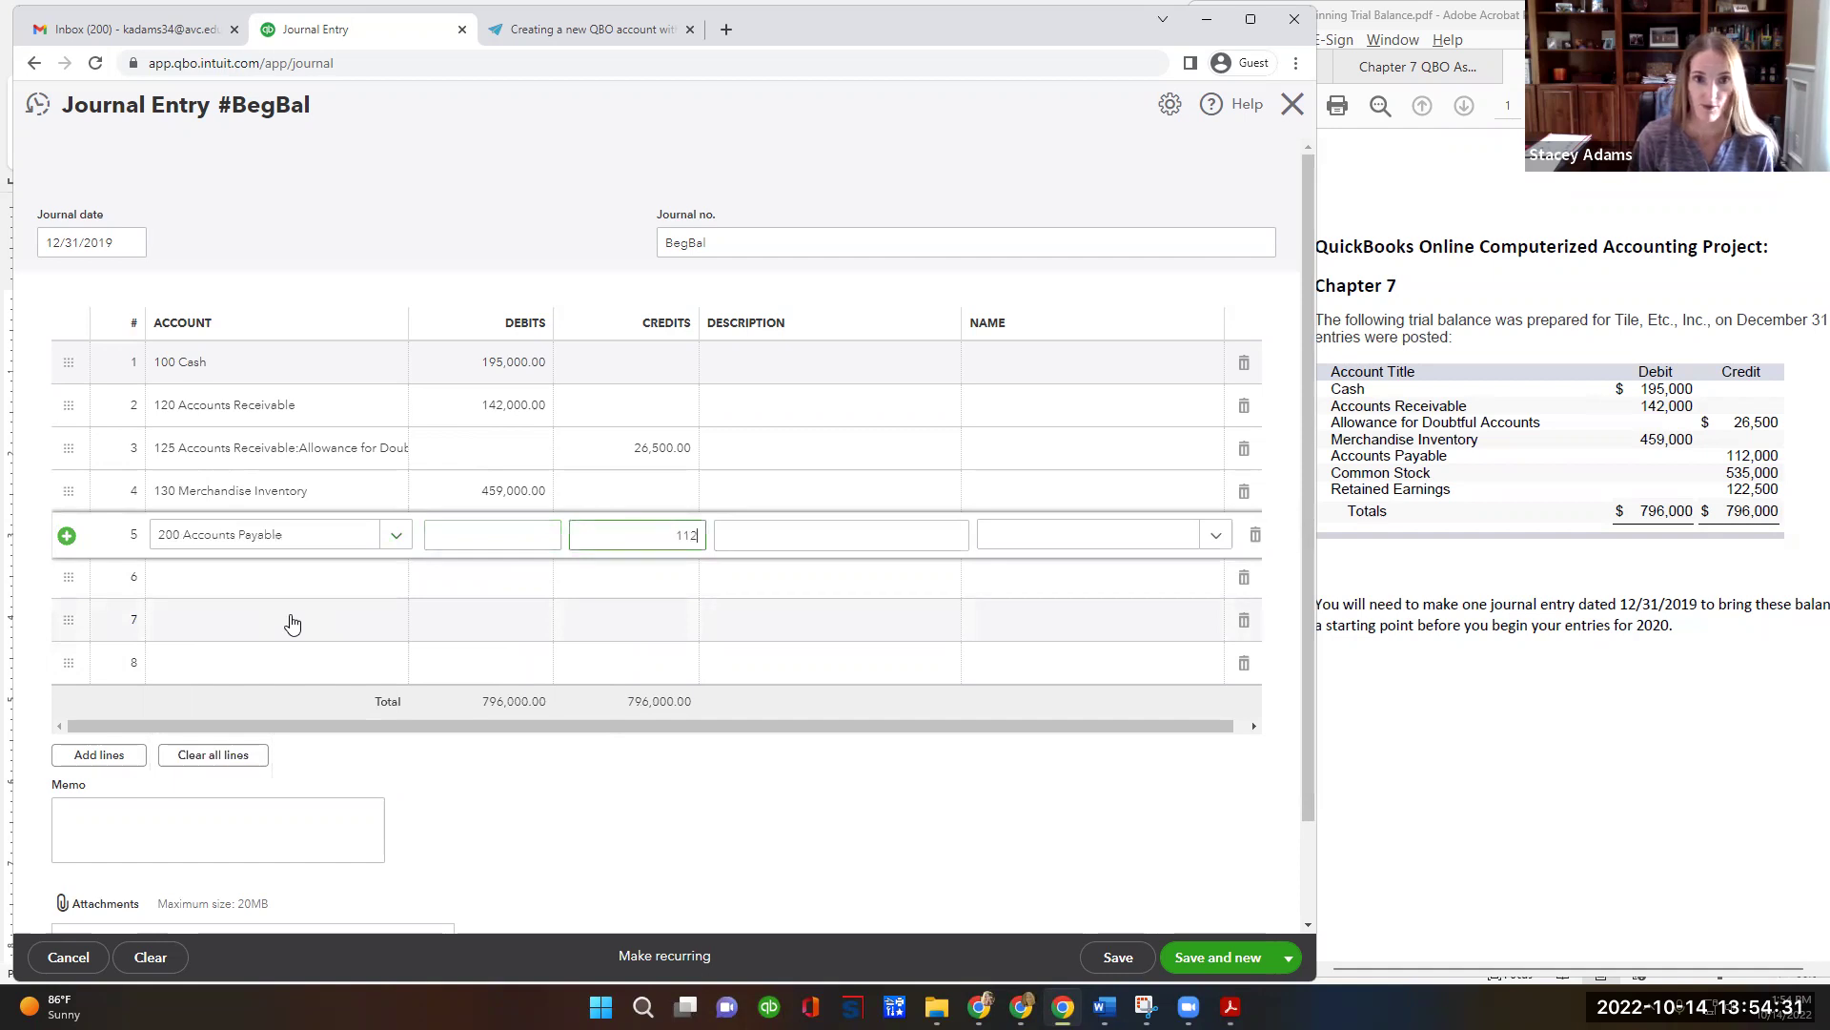
pyautogui.write('2,000')
pyautogui.press('Tab')
pyautogui.press('Tab')
pyautogui.press('Tab')
pyautogui.press('Tab')
pyautogui.press('Tab')
pyautogui.write('common')
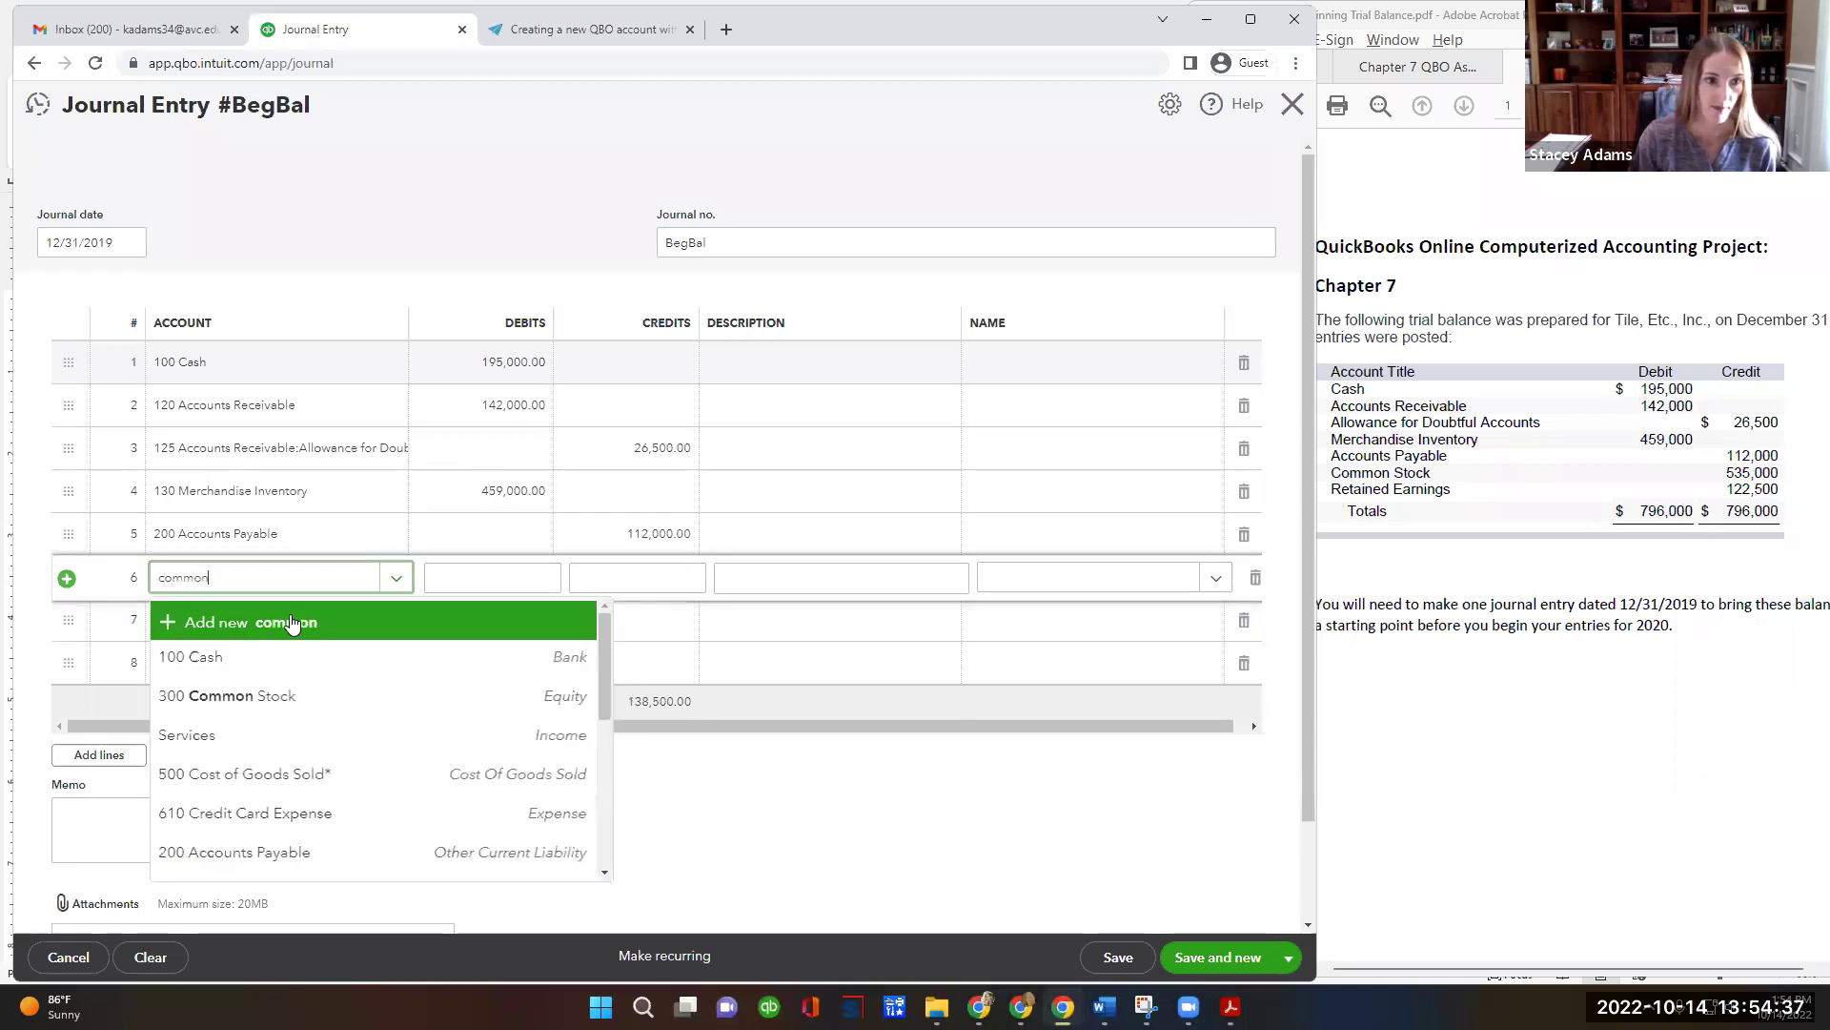
pyautogui.click(273, 656)
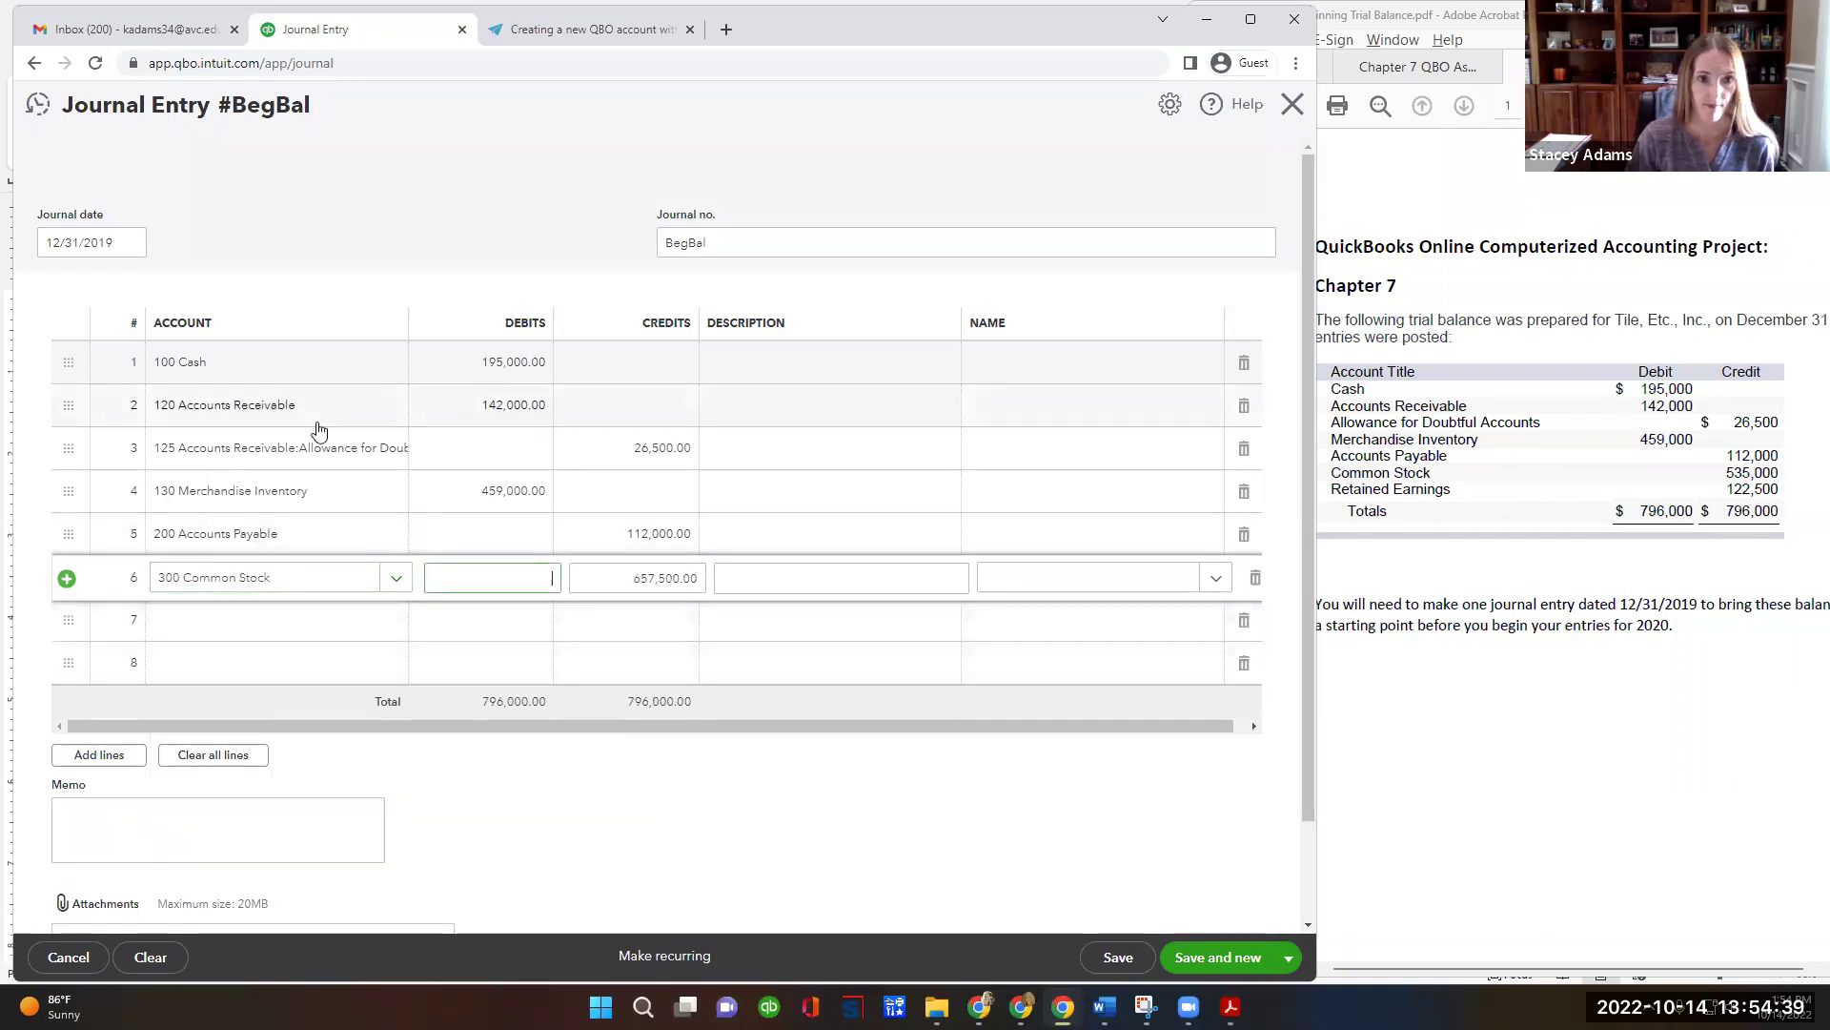
pyautogui.press('Tab')
pyautogui.press('Tab')
pyautogui.write('535000')
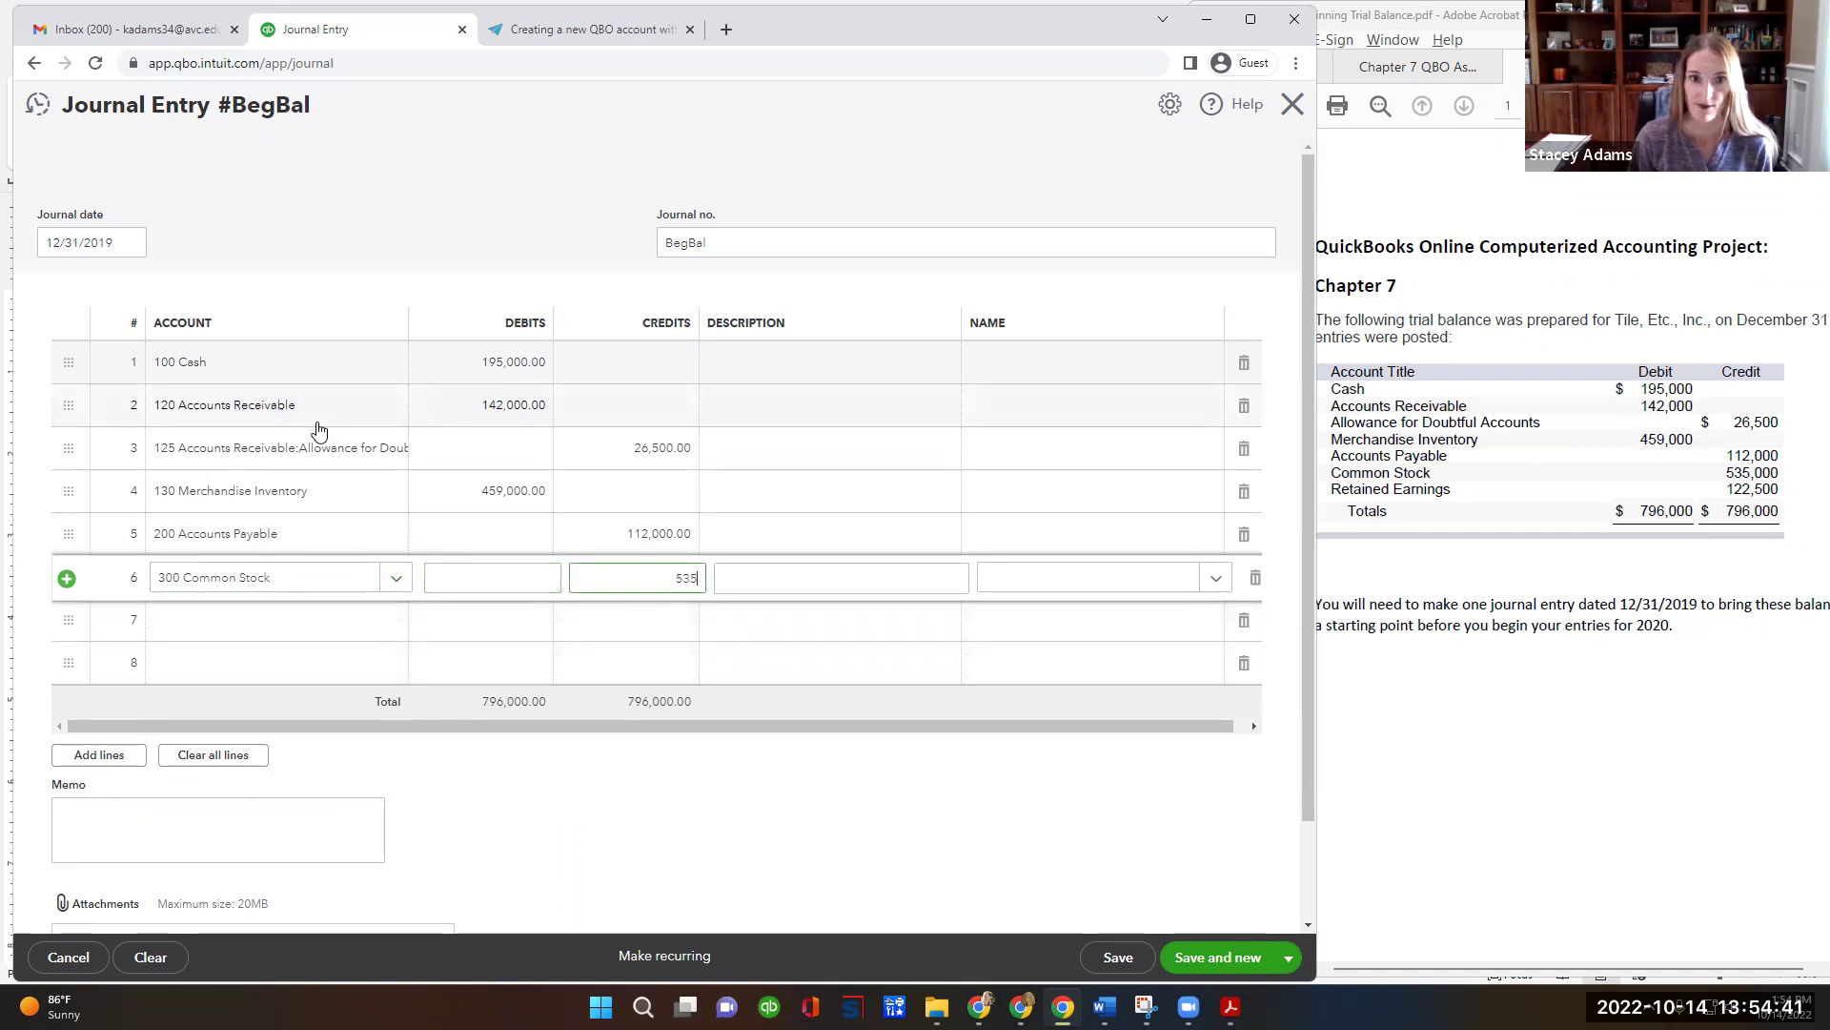
pyautogui.press('Tab')
pyautogui.press('Tab')
pyautogui.press('Tab')
pyautogui.press('Tab')
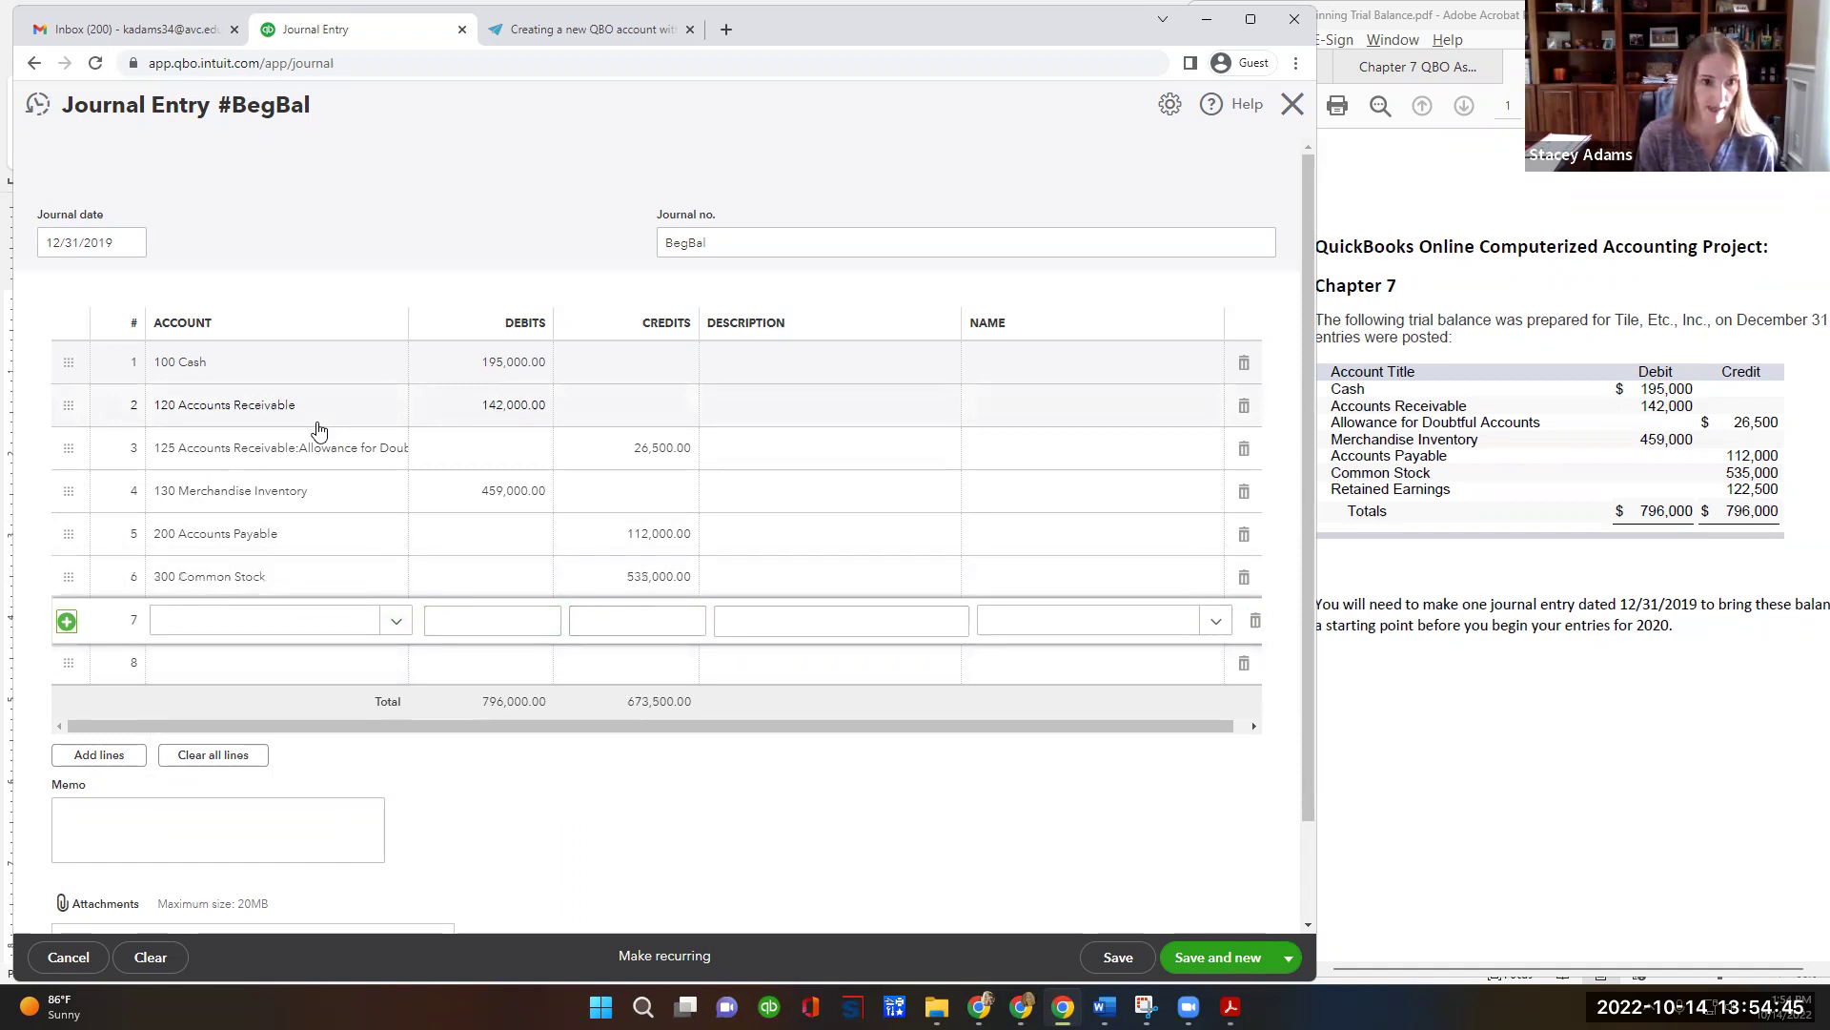
# Credit Retained Earnings 122,500 on line 7 so the entry balances at 796,000.
pyautogui.hotkey('shift', 'Tab')
pyautogui.write('ret')
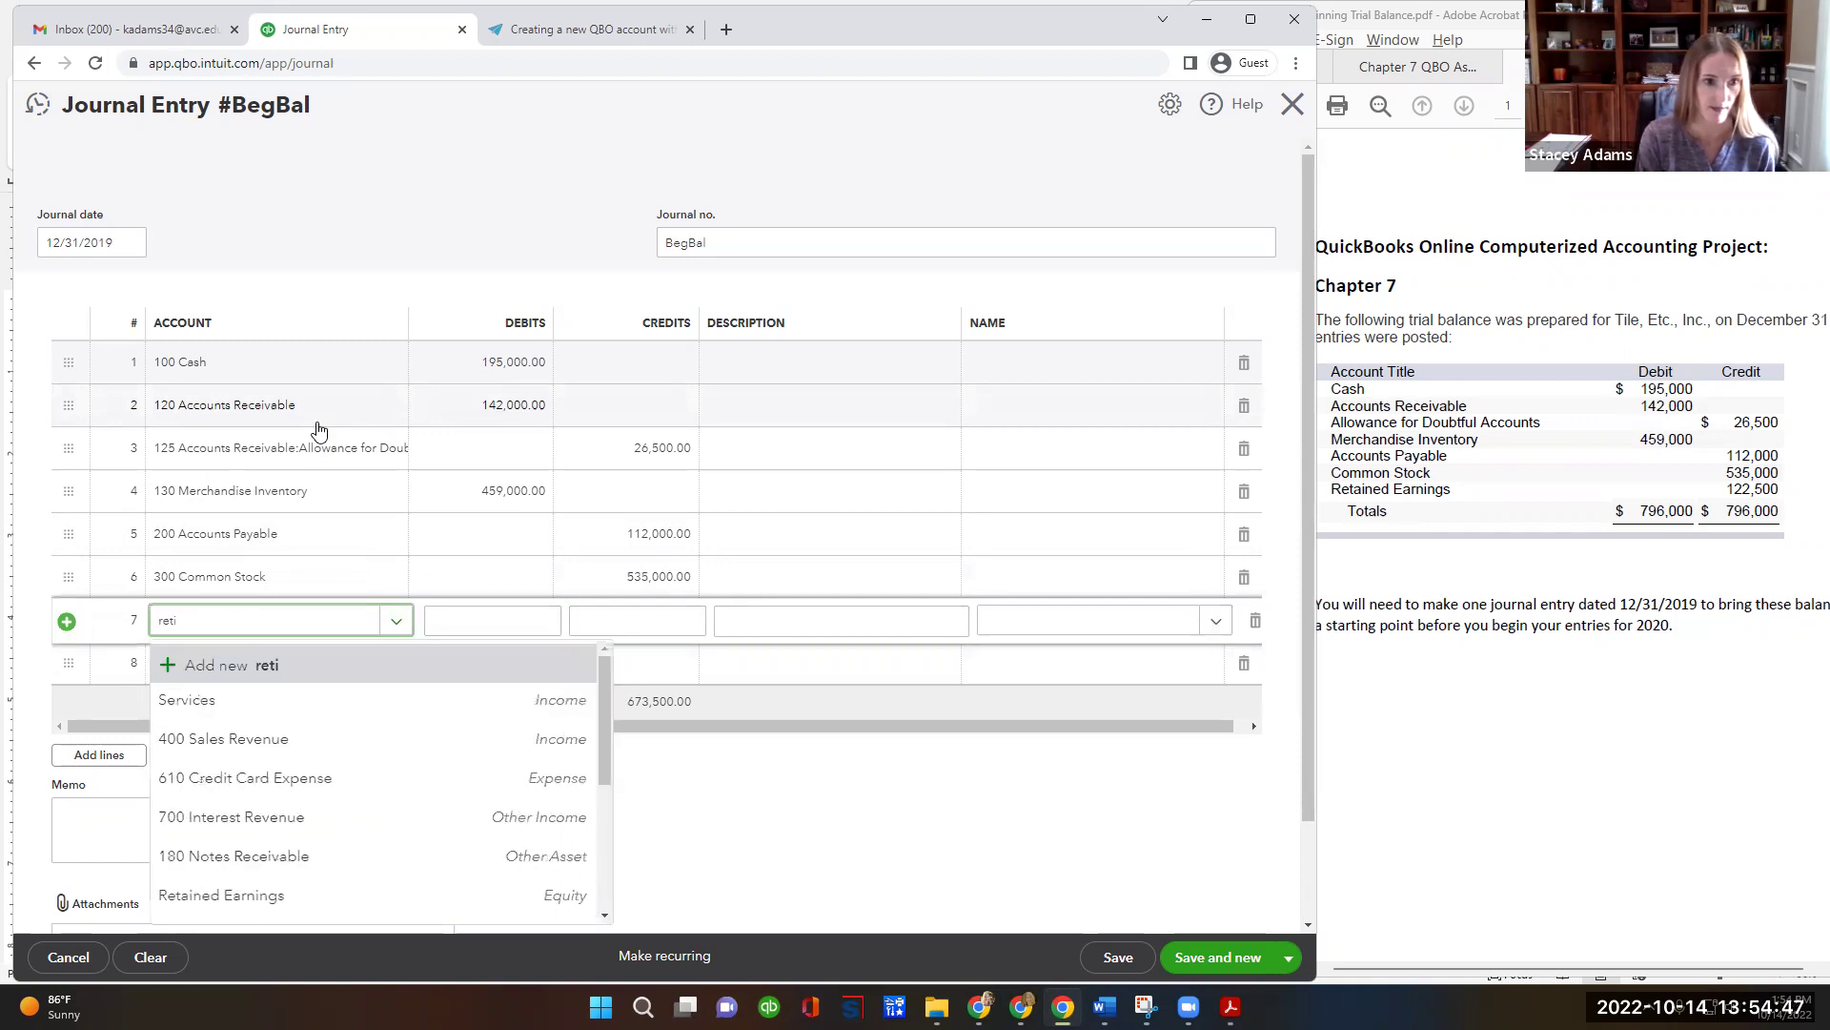
pyautogui.write('ai')
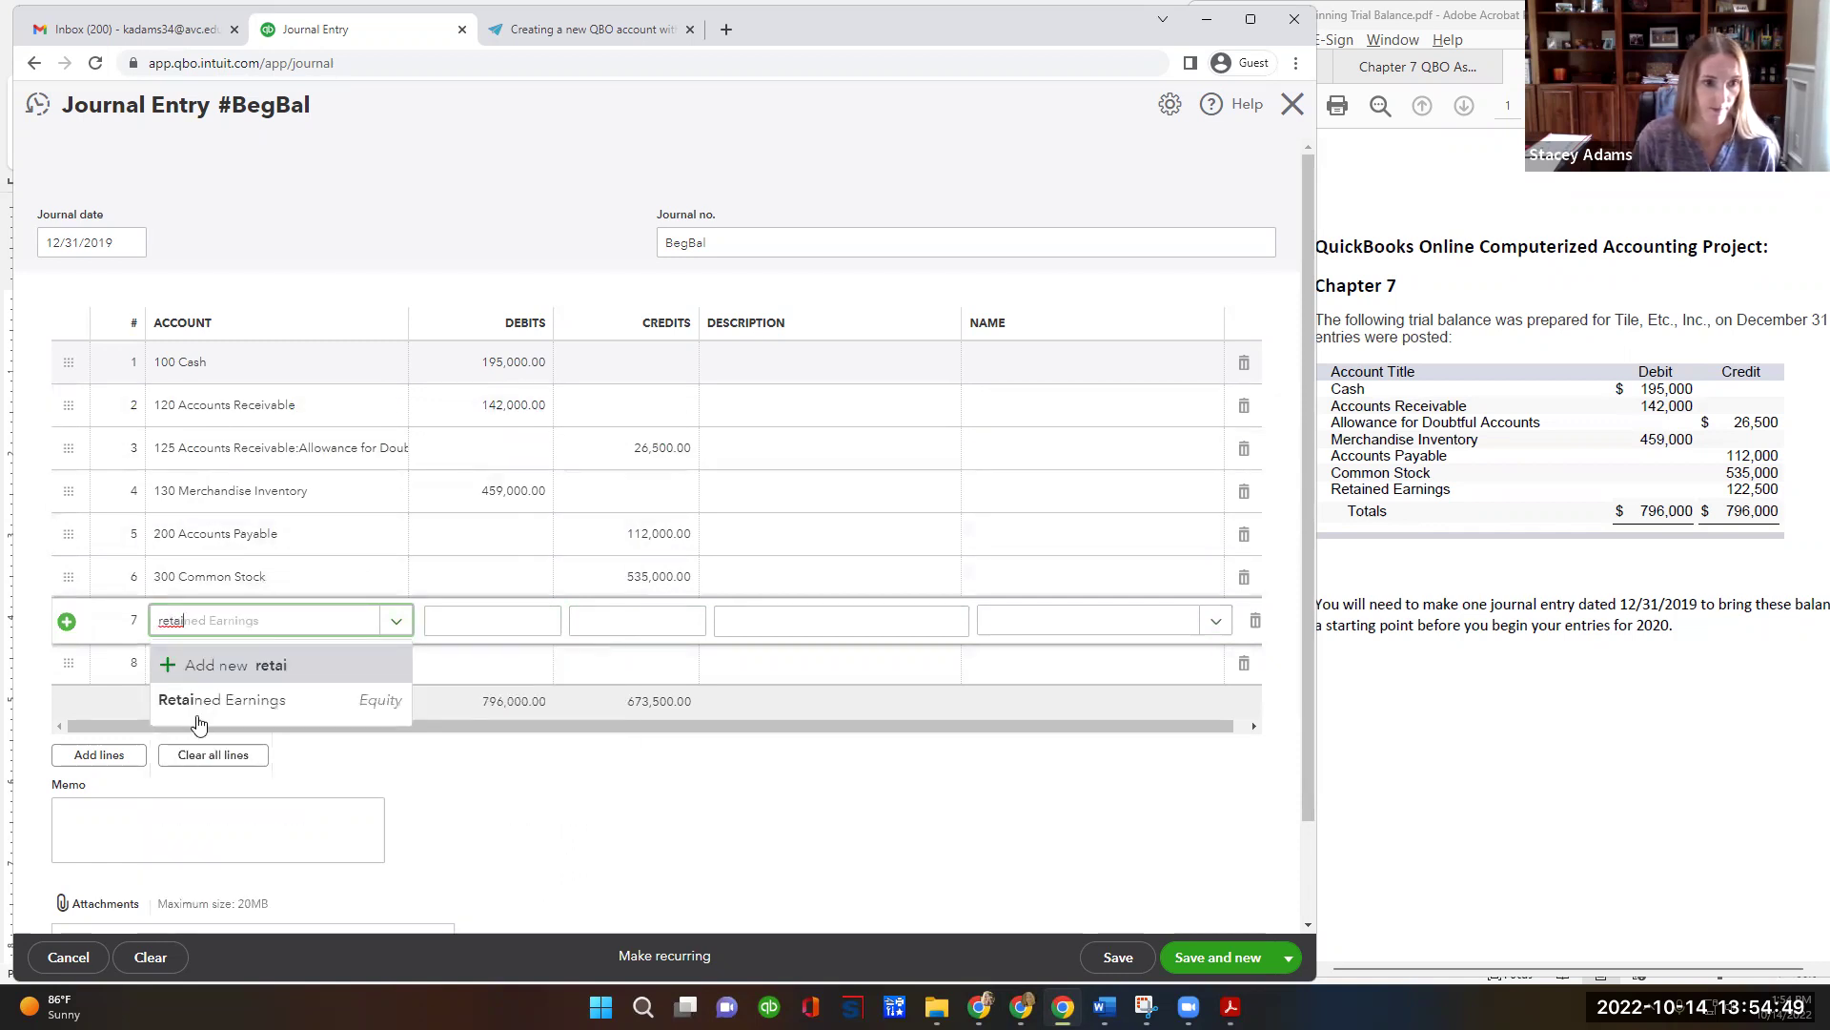
pyautogui.click(205, 706)
pyautogui.press('Tab')
pyautogui.press('Tab')
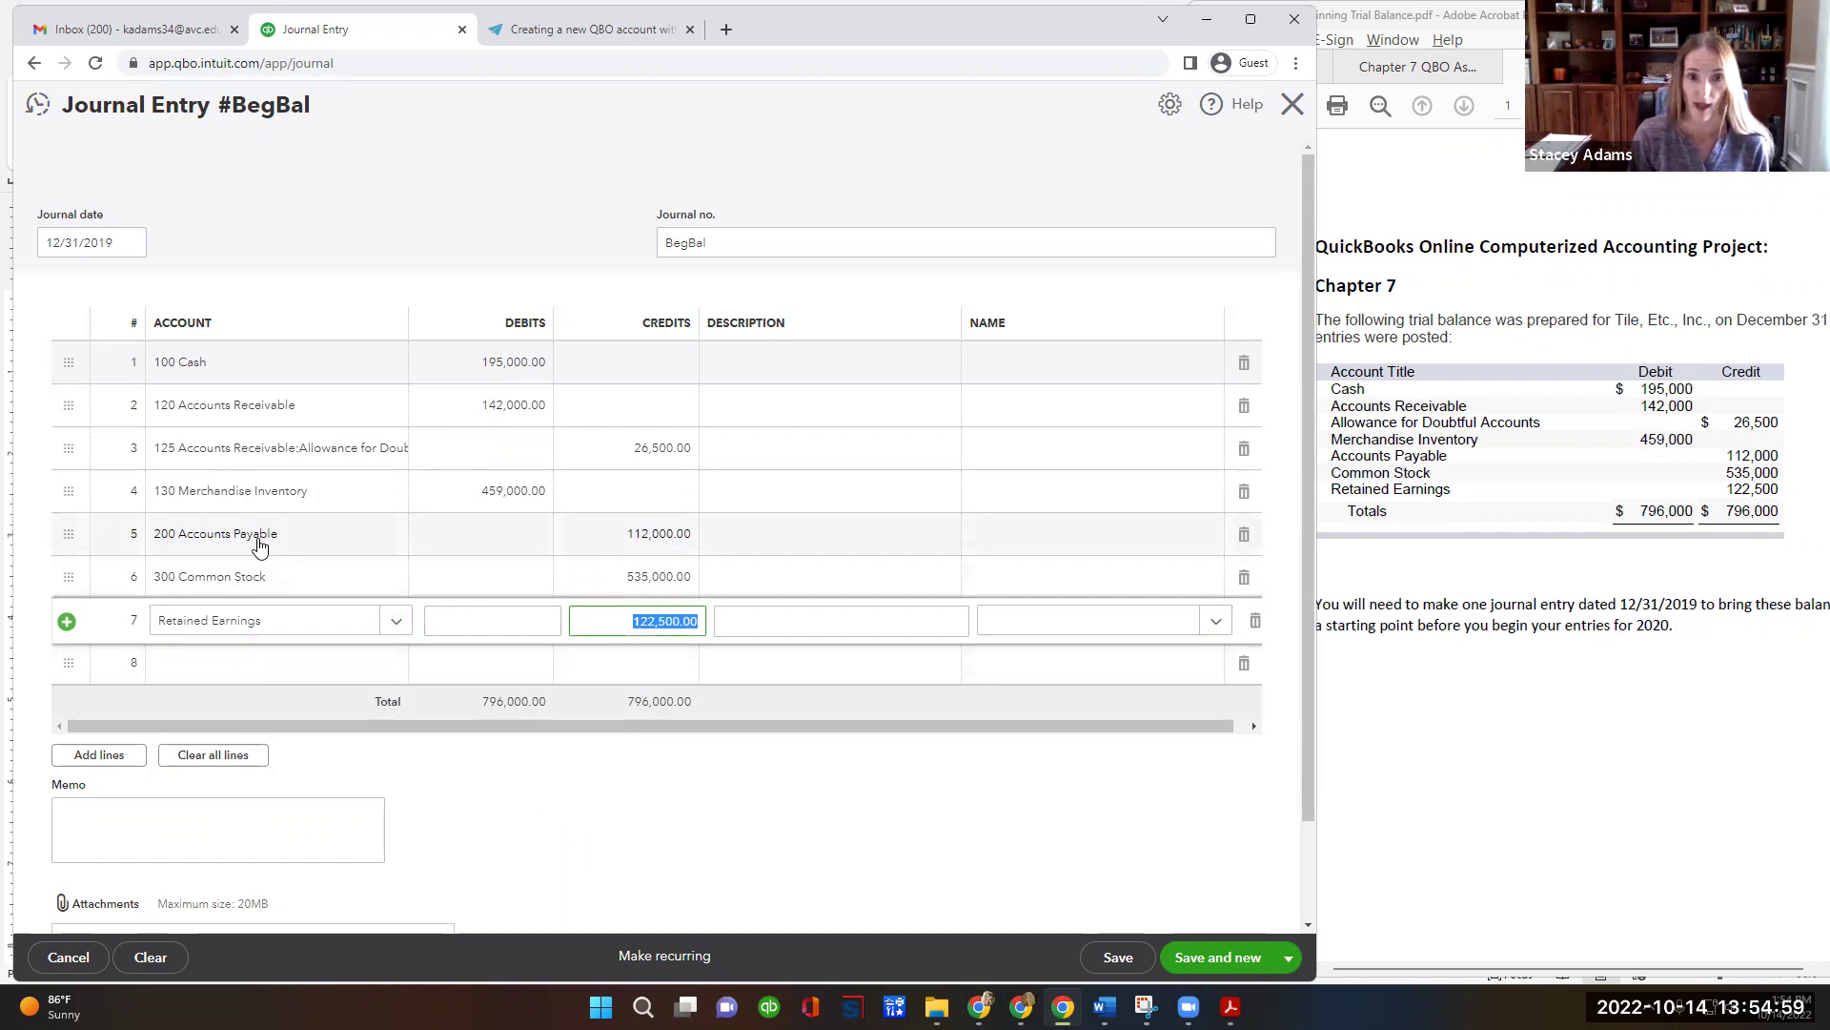
pyautogui.write('122500')
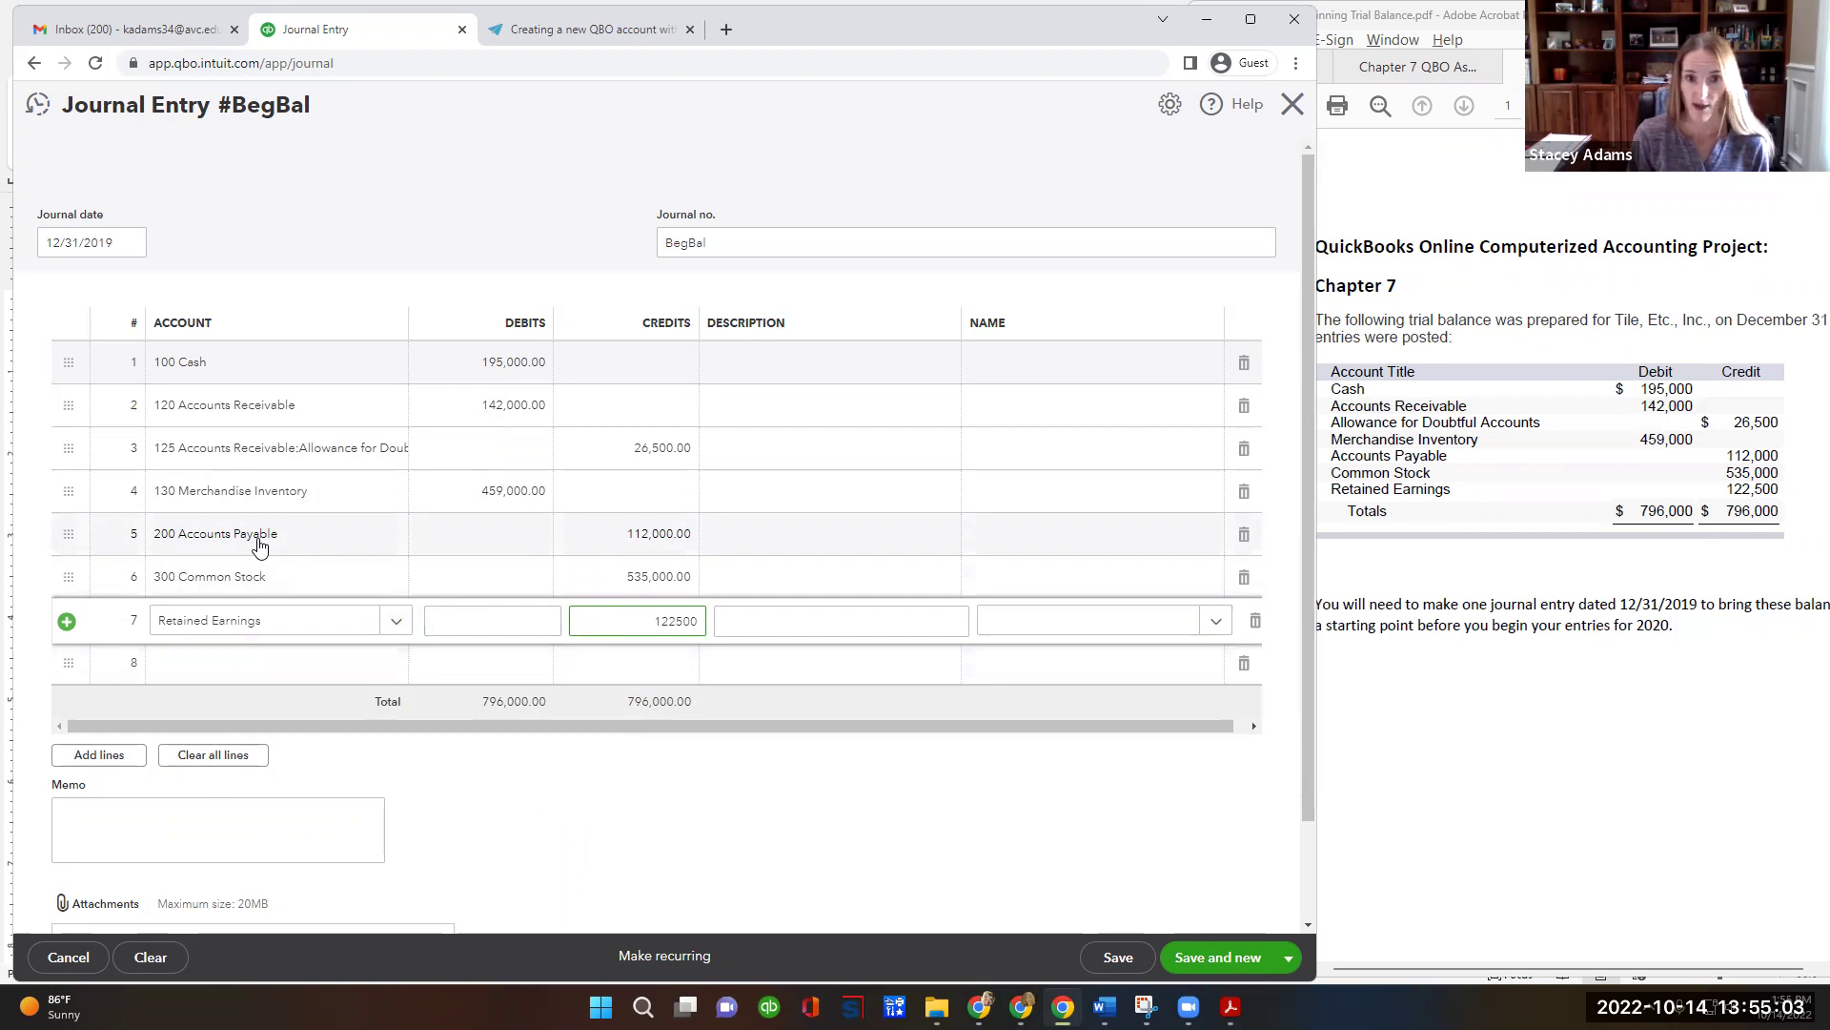
pyautogui.press('Tab')
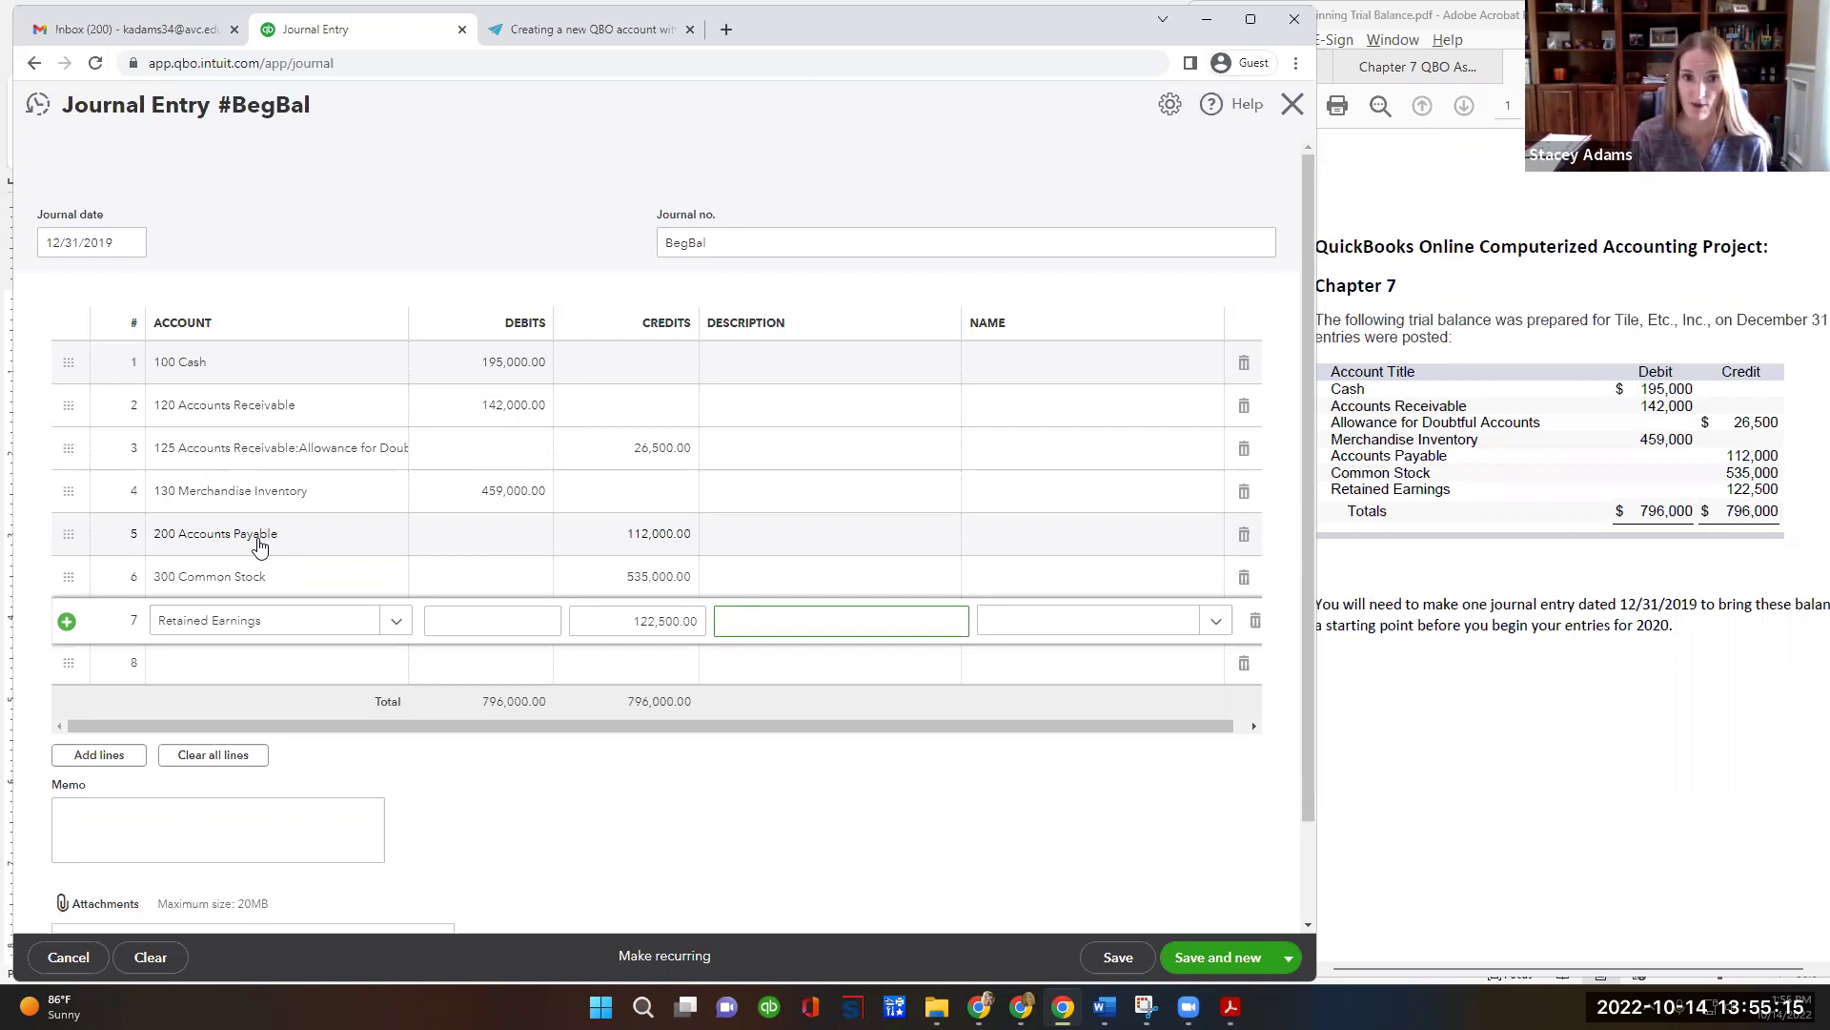
pyautogui.press('Tab')
pyautogui.press('Tab')
pyautogui.press('Tab')
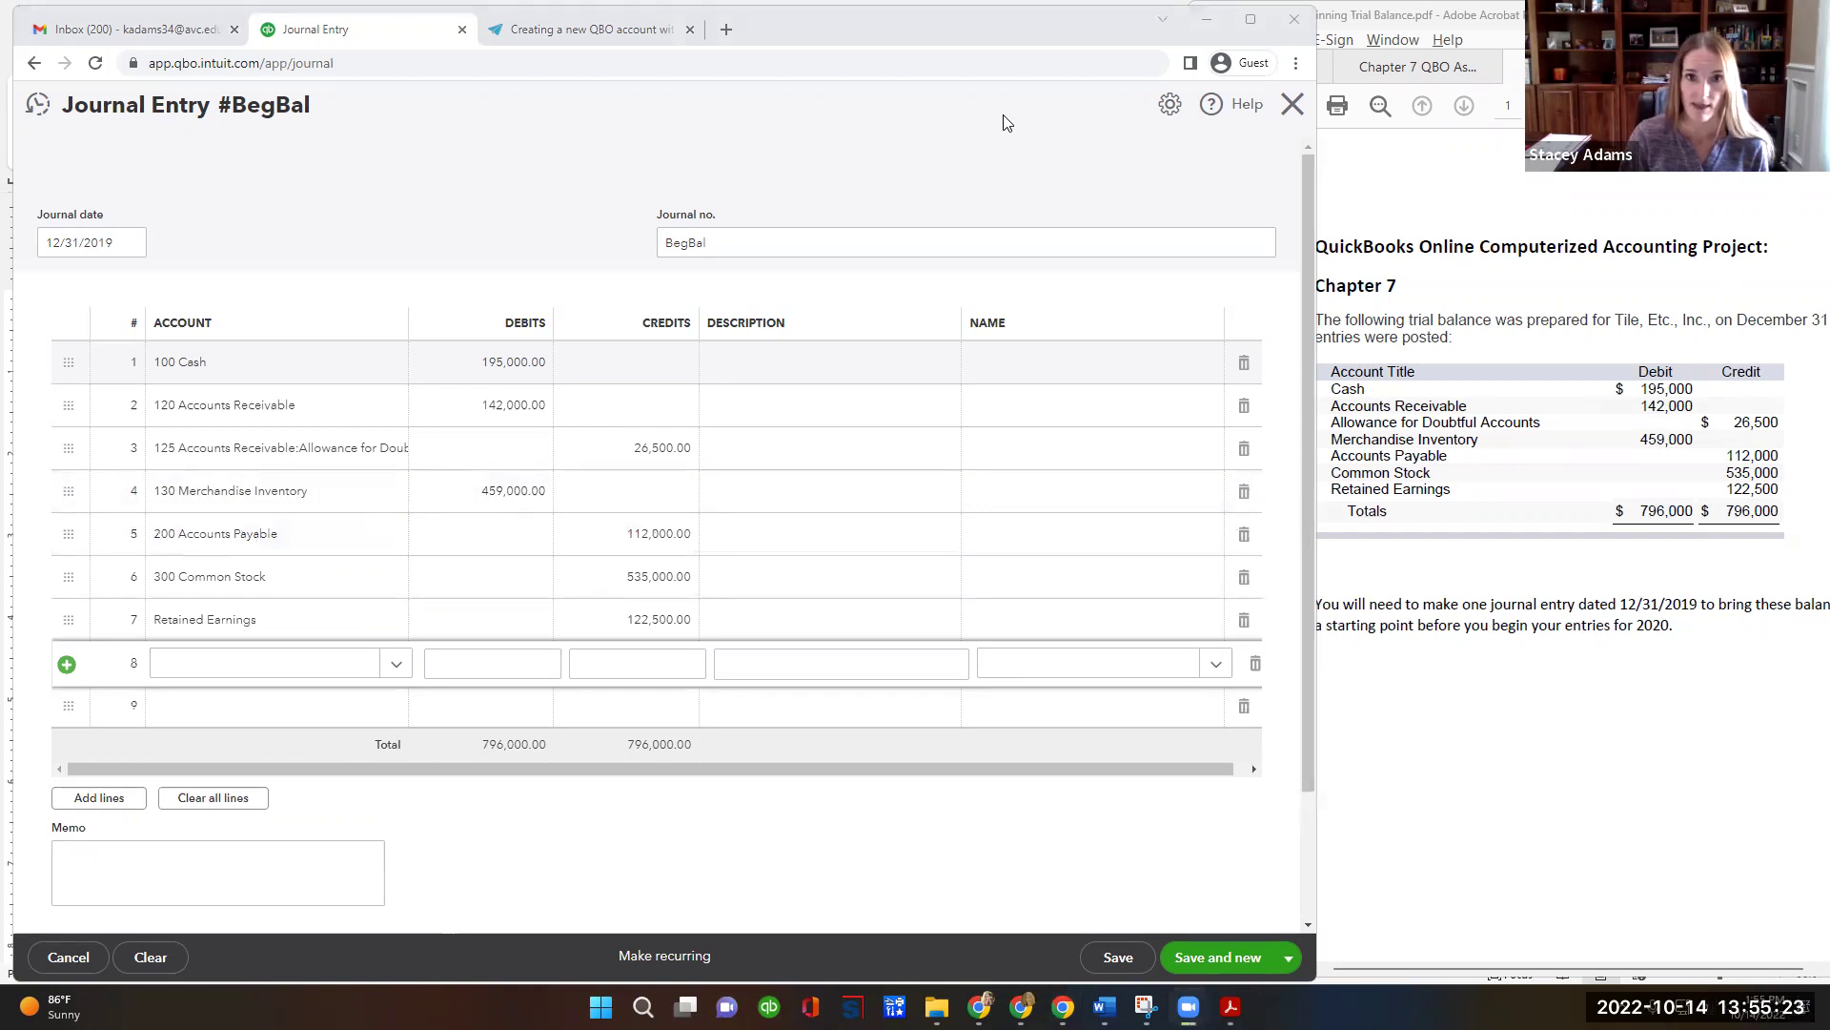
# Save the balanced BegBal journal entry and close the form, returning to the Chart of Accounts.
pyautogui.moveTo(514, 717); pyautogui.dragTo(477, 730)
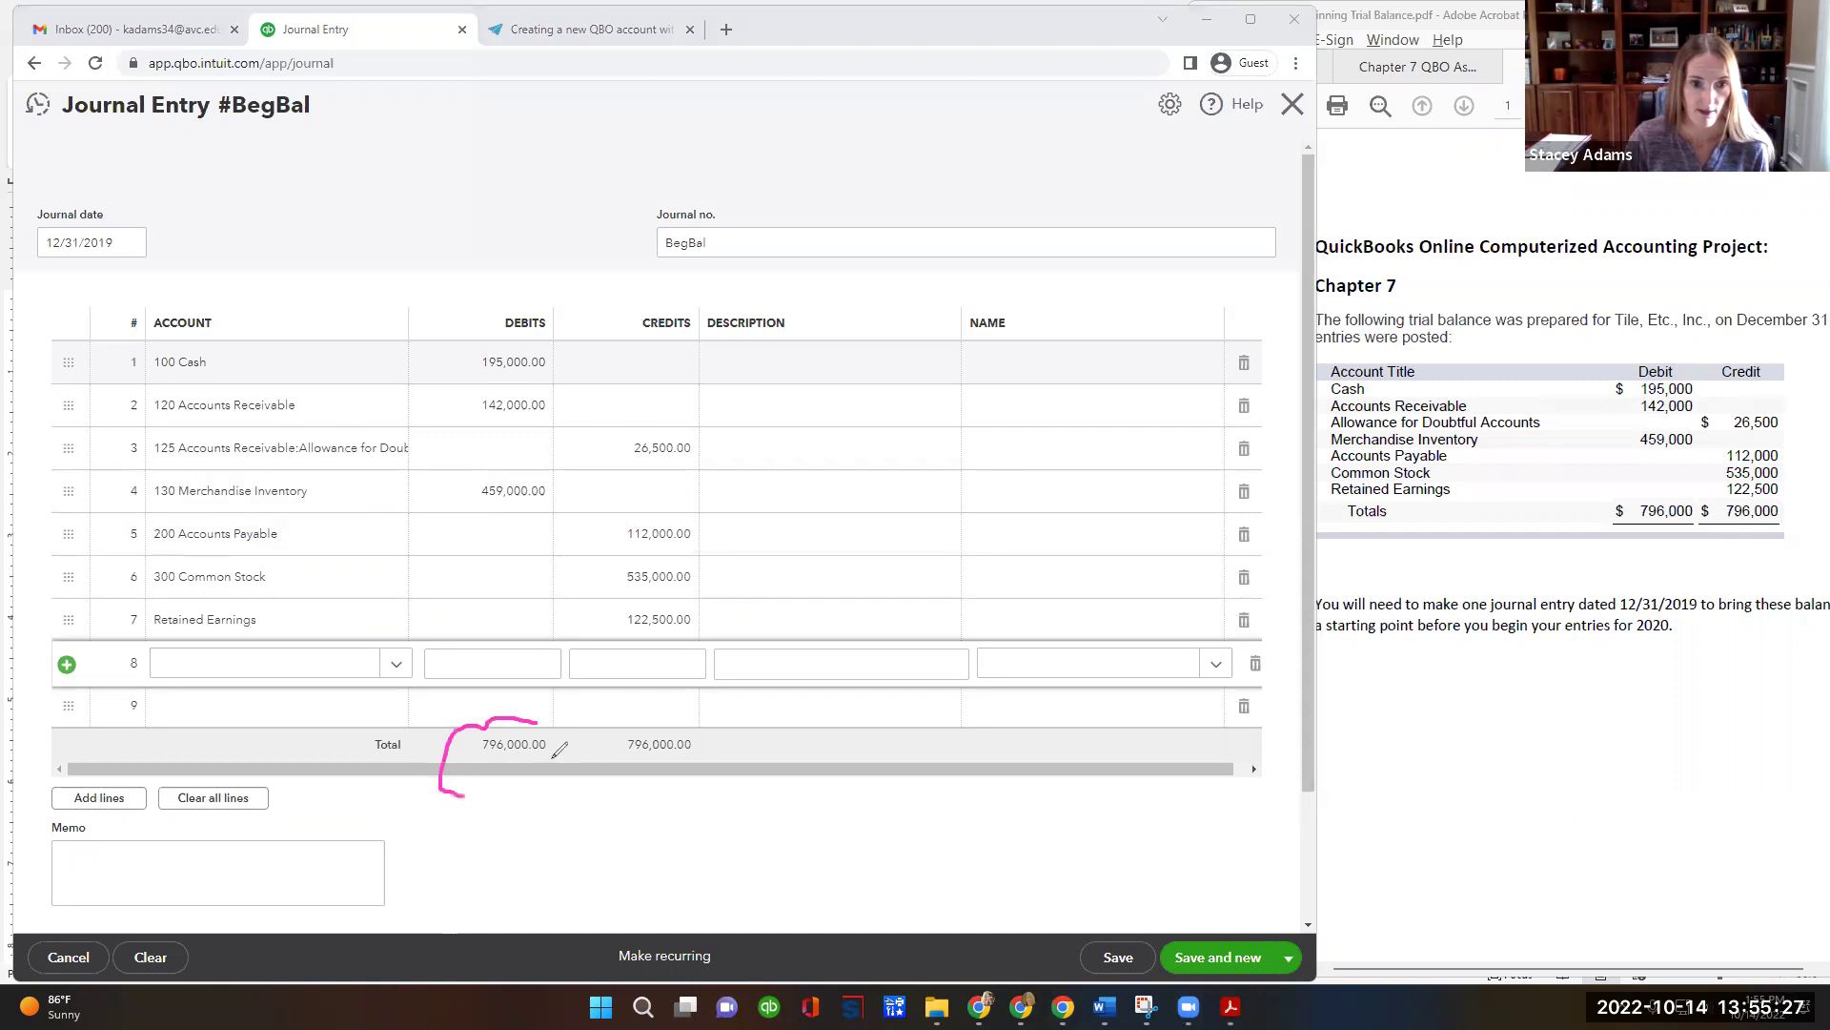
pyautogui.moveTo(563, 713); pyautogui.dragTo(515, 799)
pyautogui.moveTo(657, 727)
pyautogui.mouseDown()
pyautogui.moveTo(674, 776)
pyautogui.moveTo(704, 740)
pyautogui.mouseUp()
pyautogui.moveTo(1596, 513); pyautogui.dragTo(1621, 494)
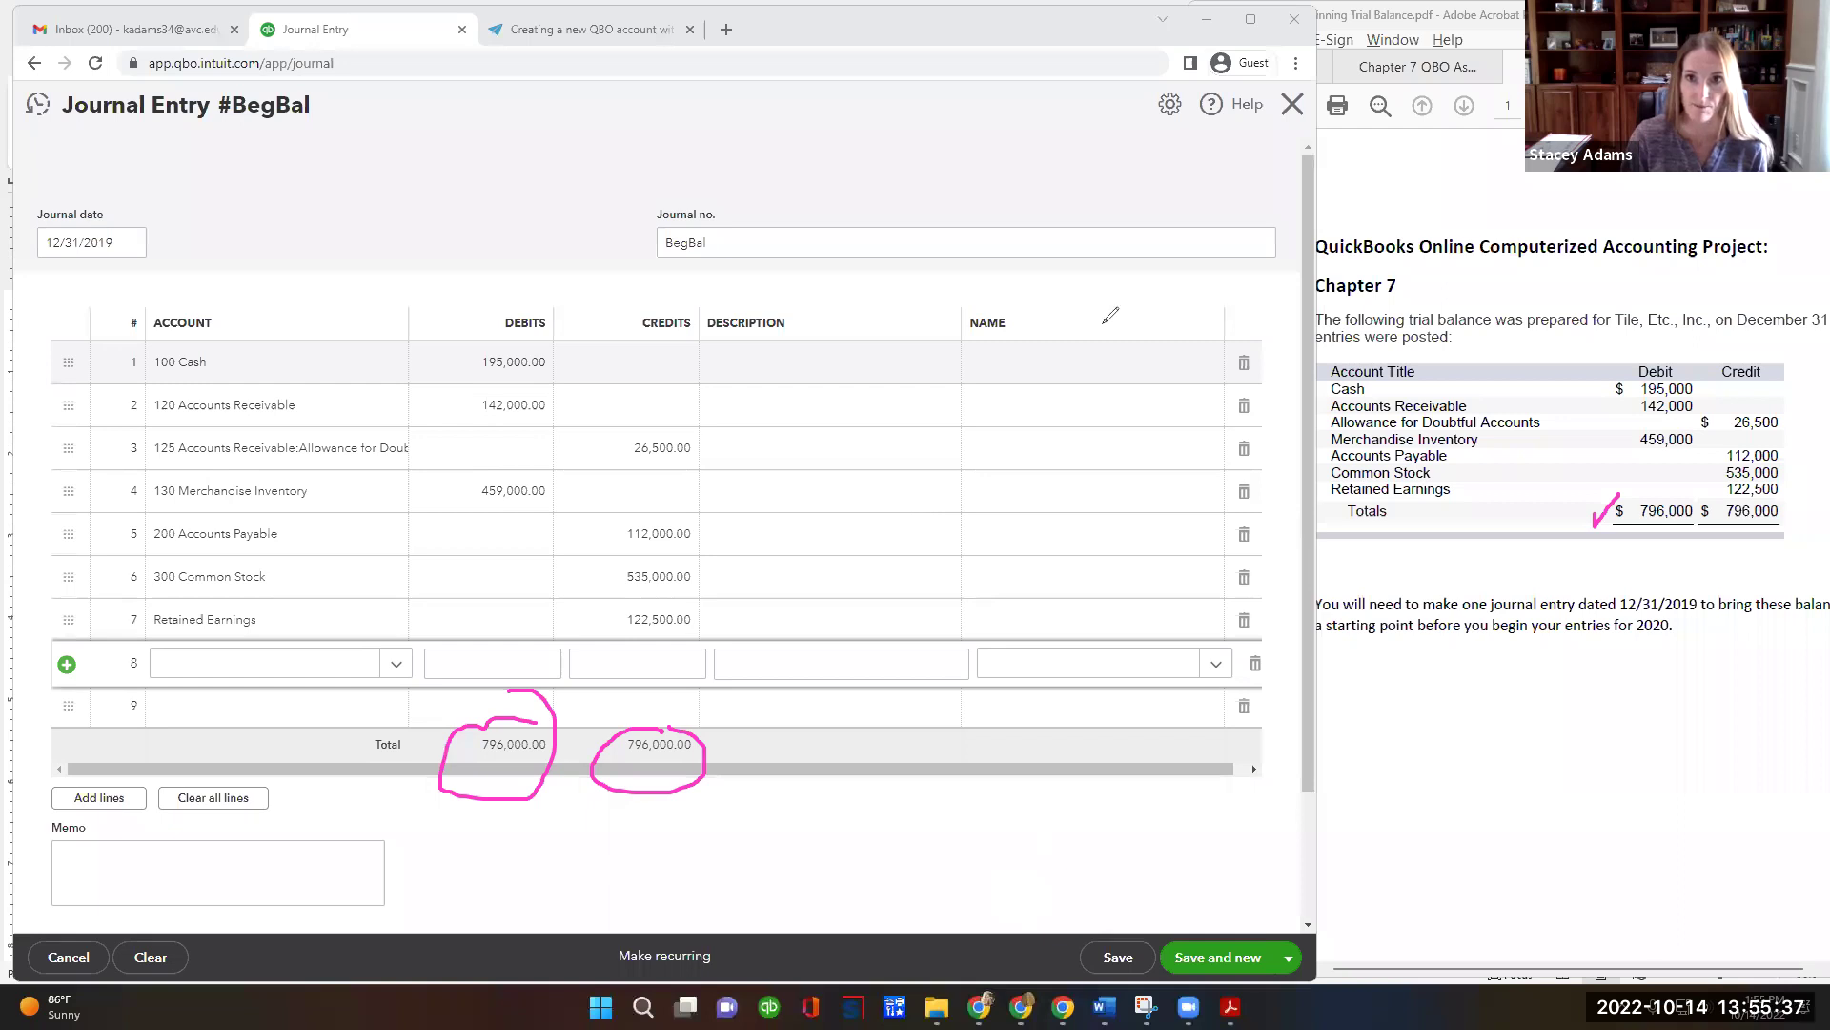
pyautogui.press('Escape')
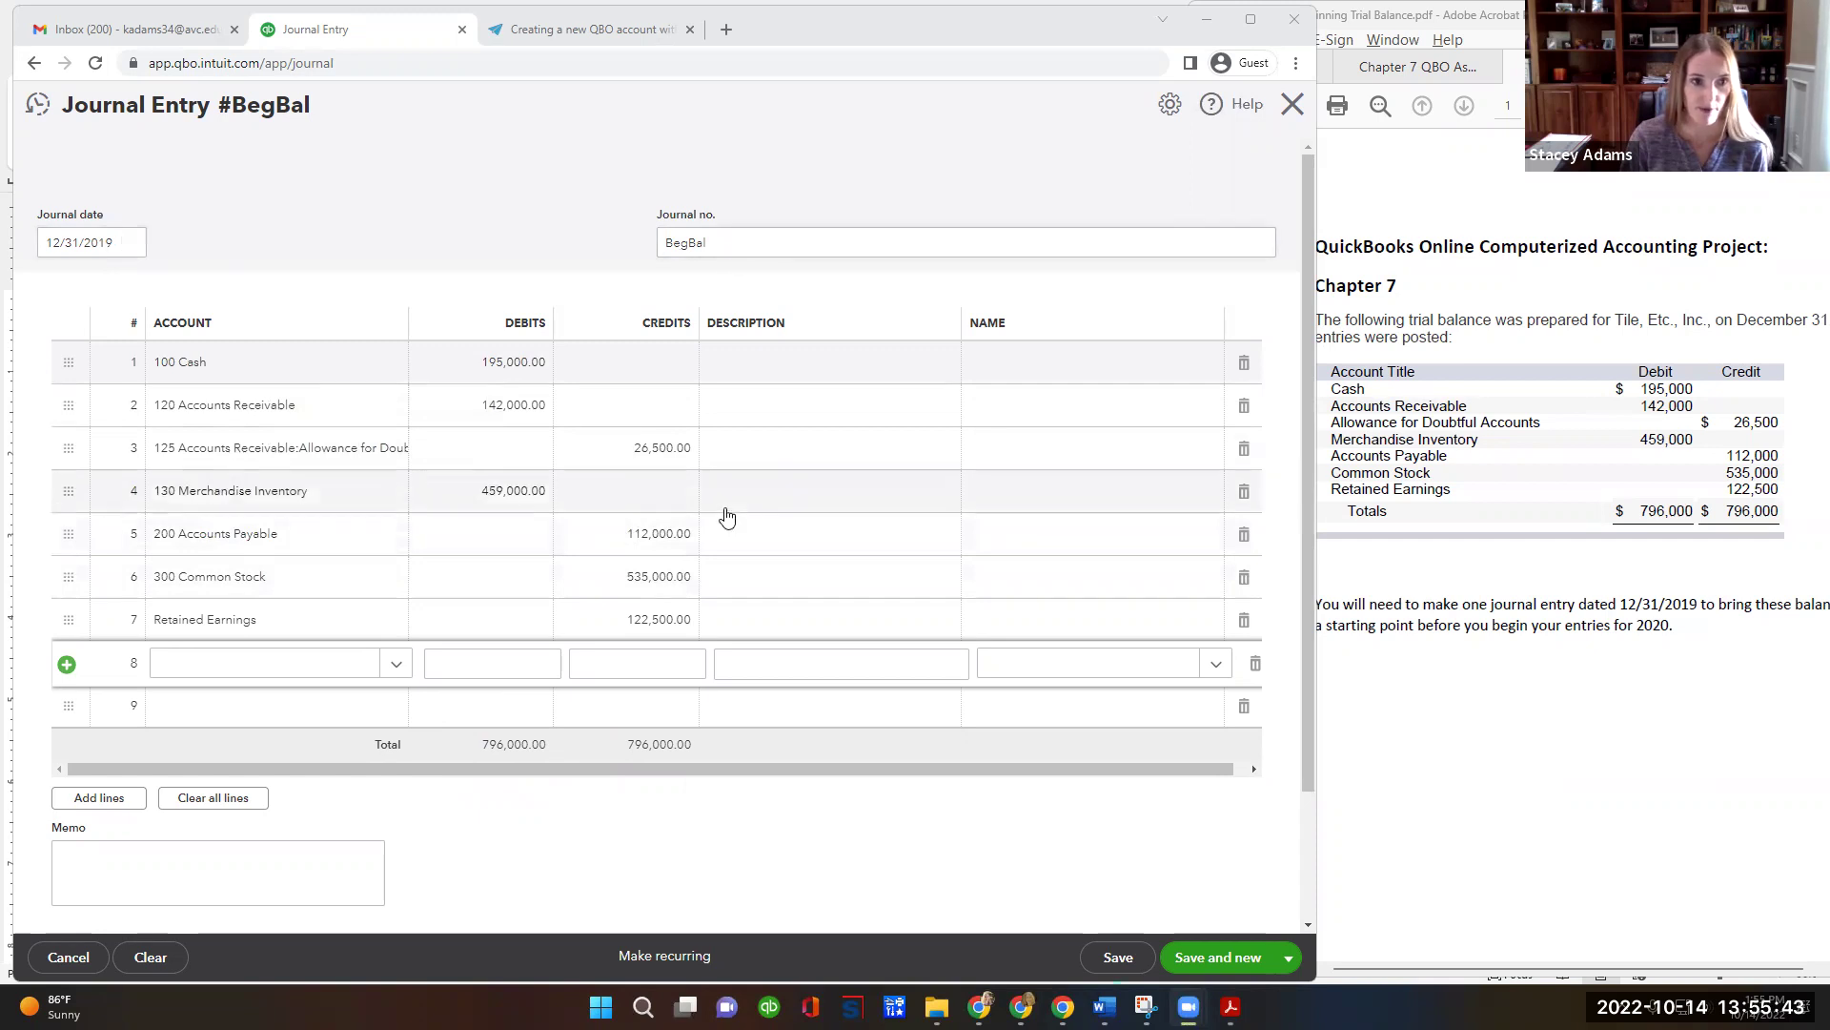
pyautogui.click(1119, 961)
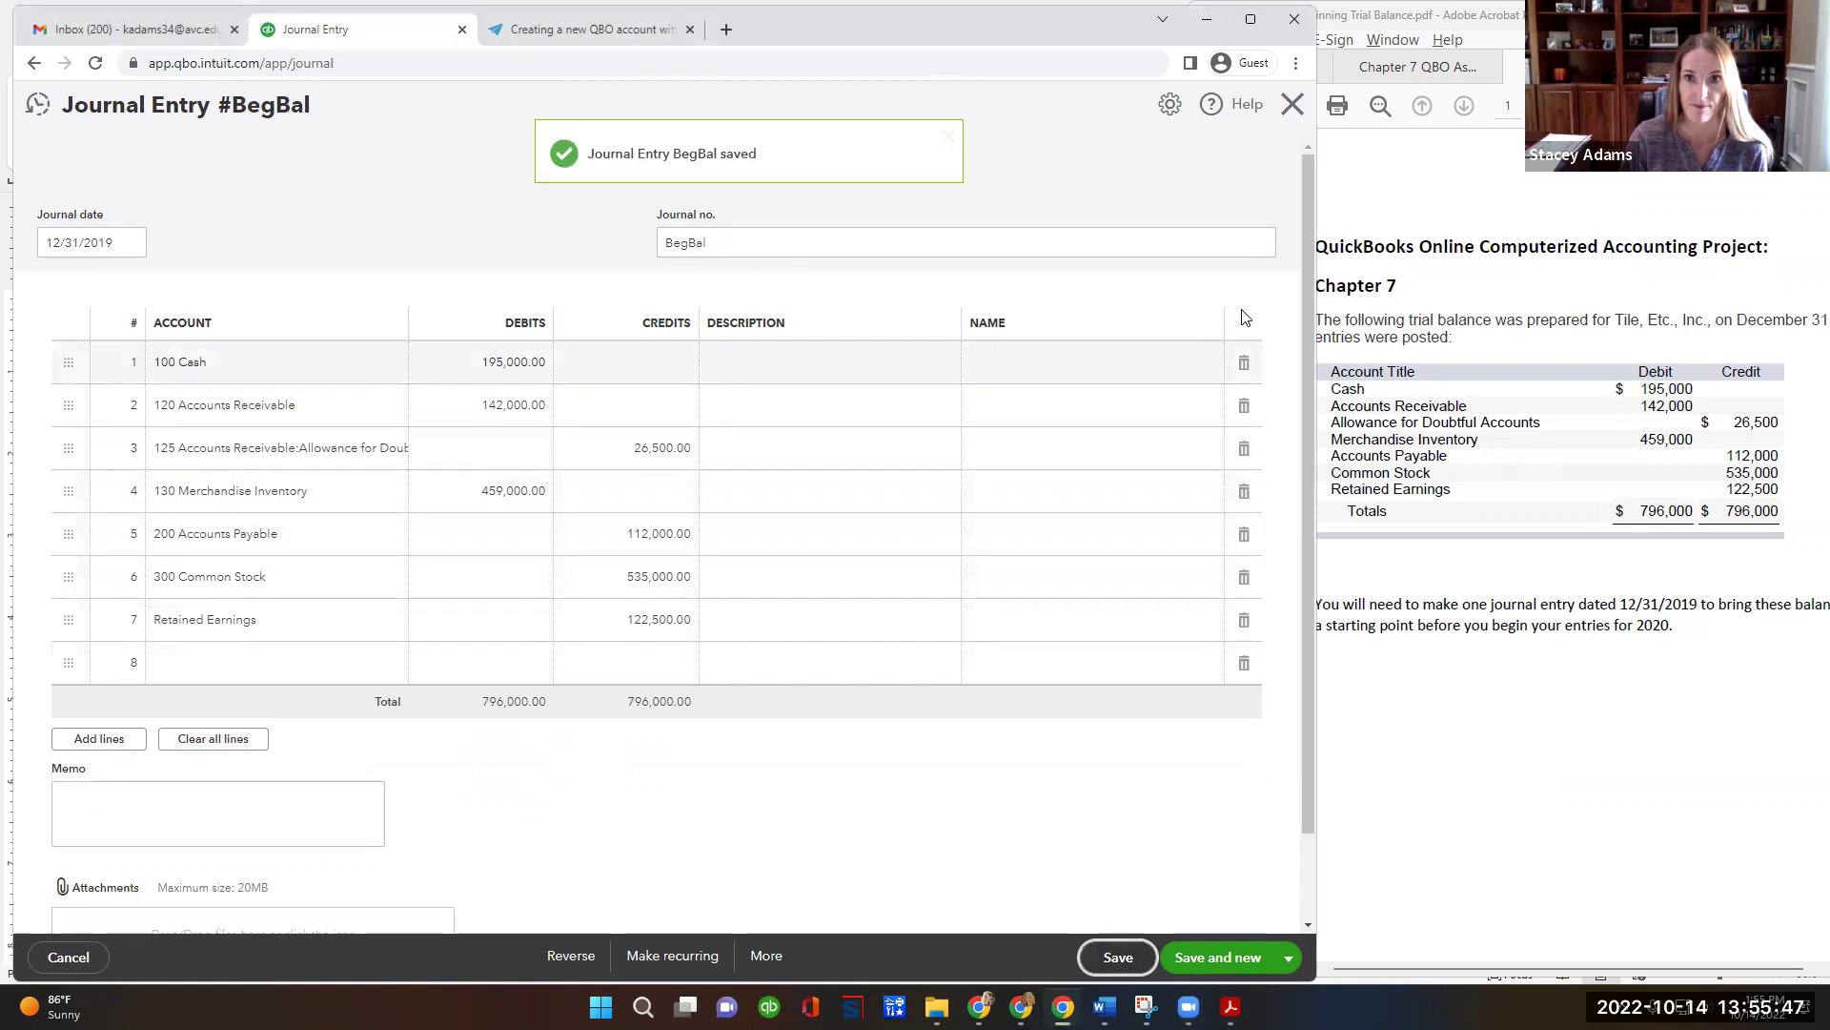
pyautogui.click(1293, 106)
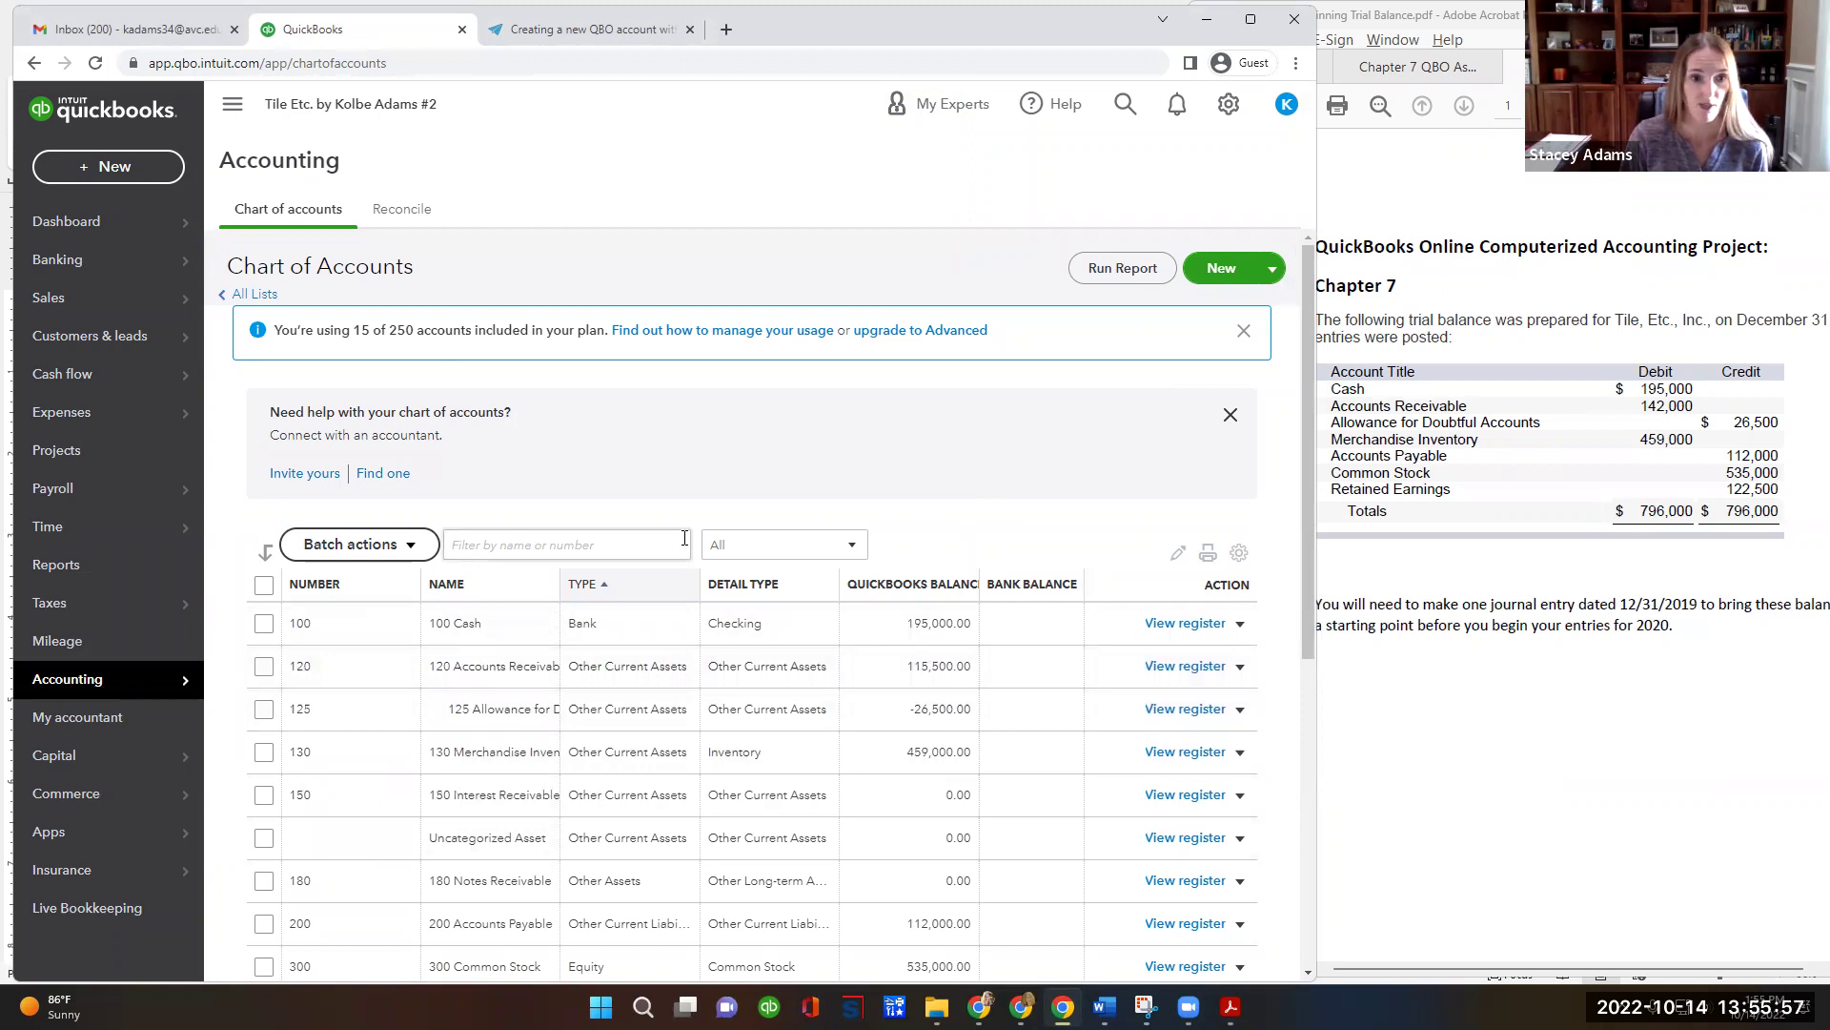
# Run the Balance Sheet report for 12/31/2019 through 12/31/2019 and review its totals.
pyautogui.click(70, 568)
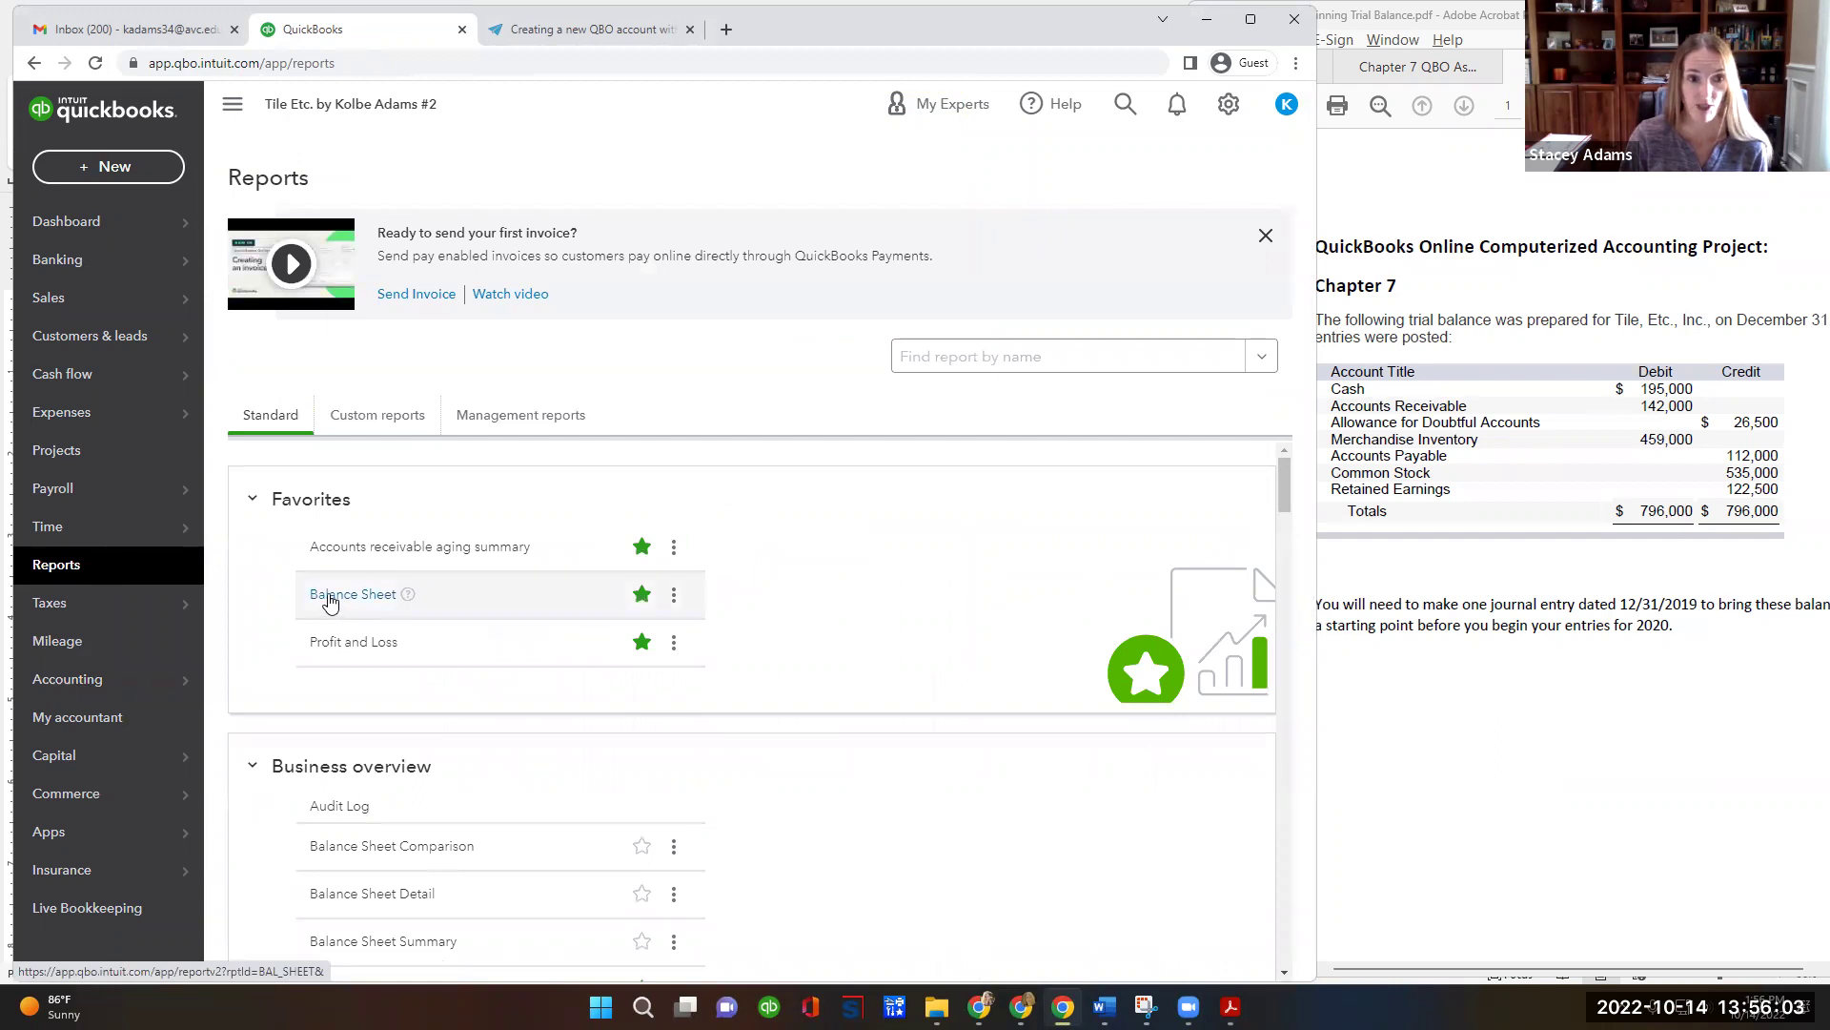
pyautogui.click(330, 600)
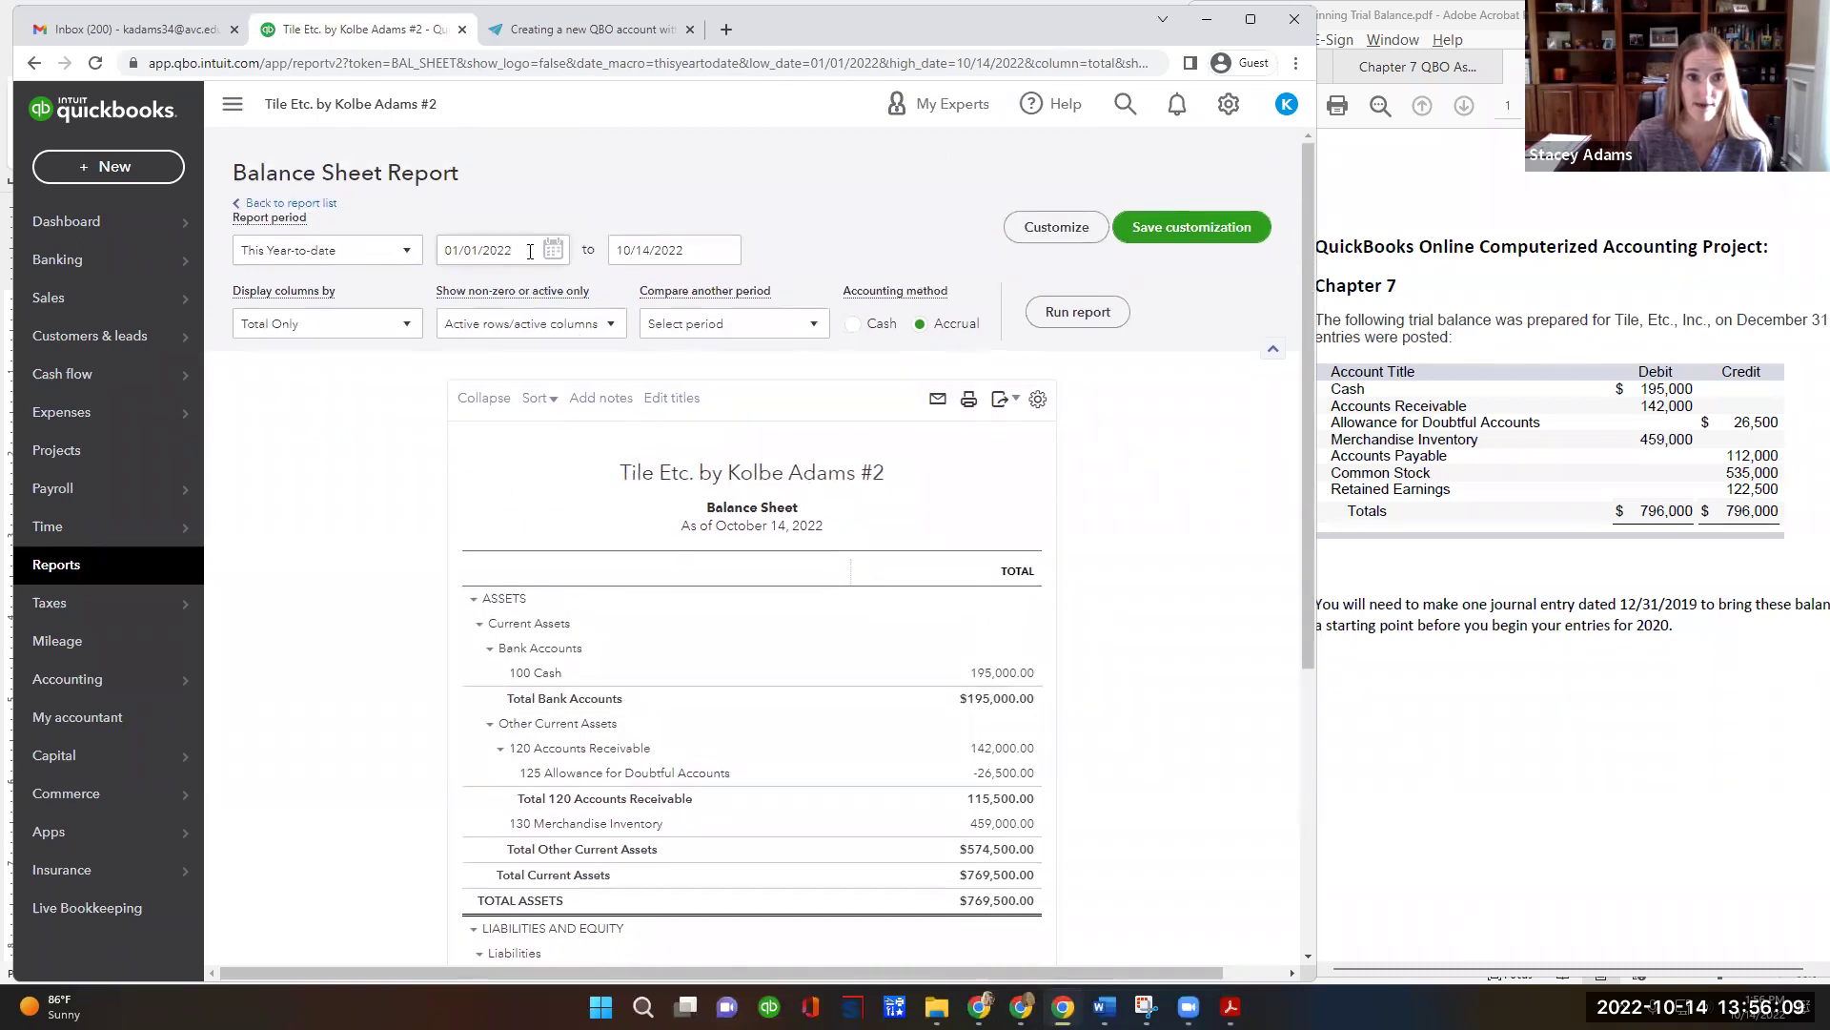
pyautogui.tripleClick(523, 251)
pyautogui.write('12/31/2')
pyautogui.press('Tab')
pyautogui.write('12/31/2019')
pyautogui.press('Tab')
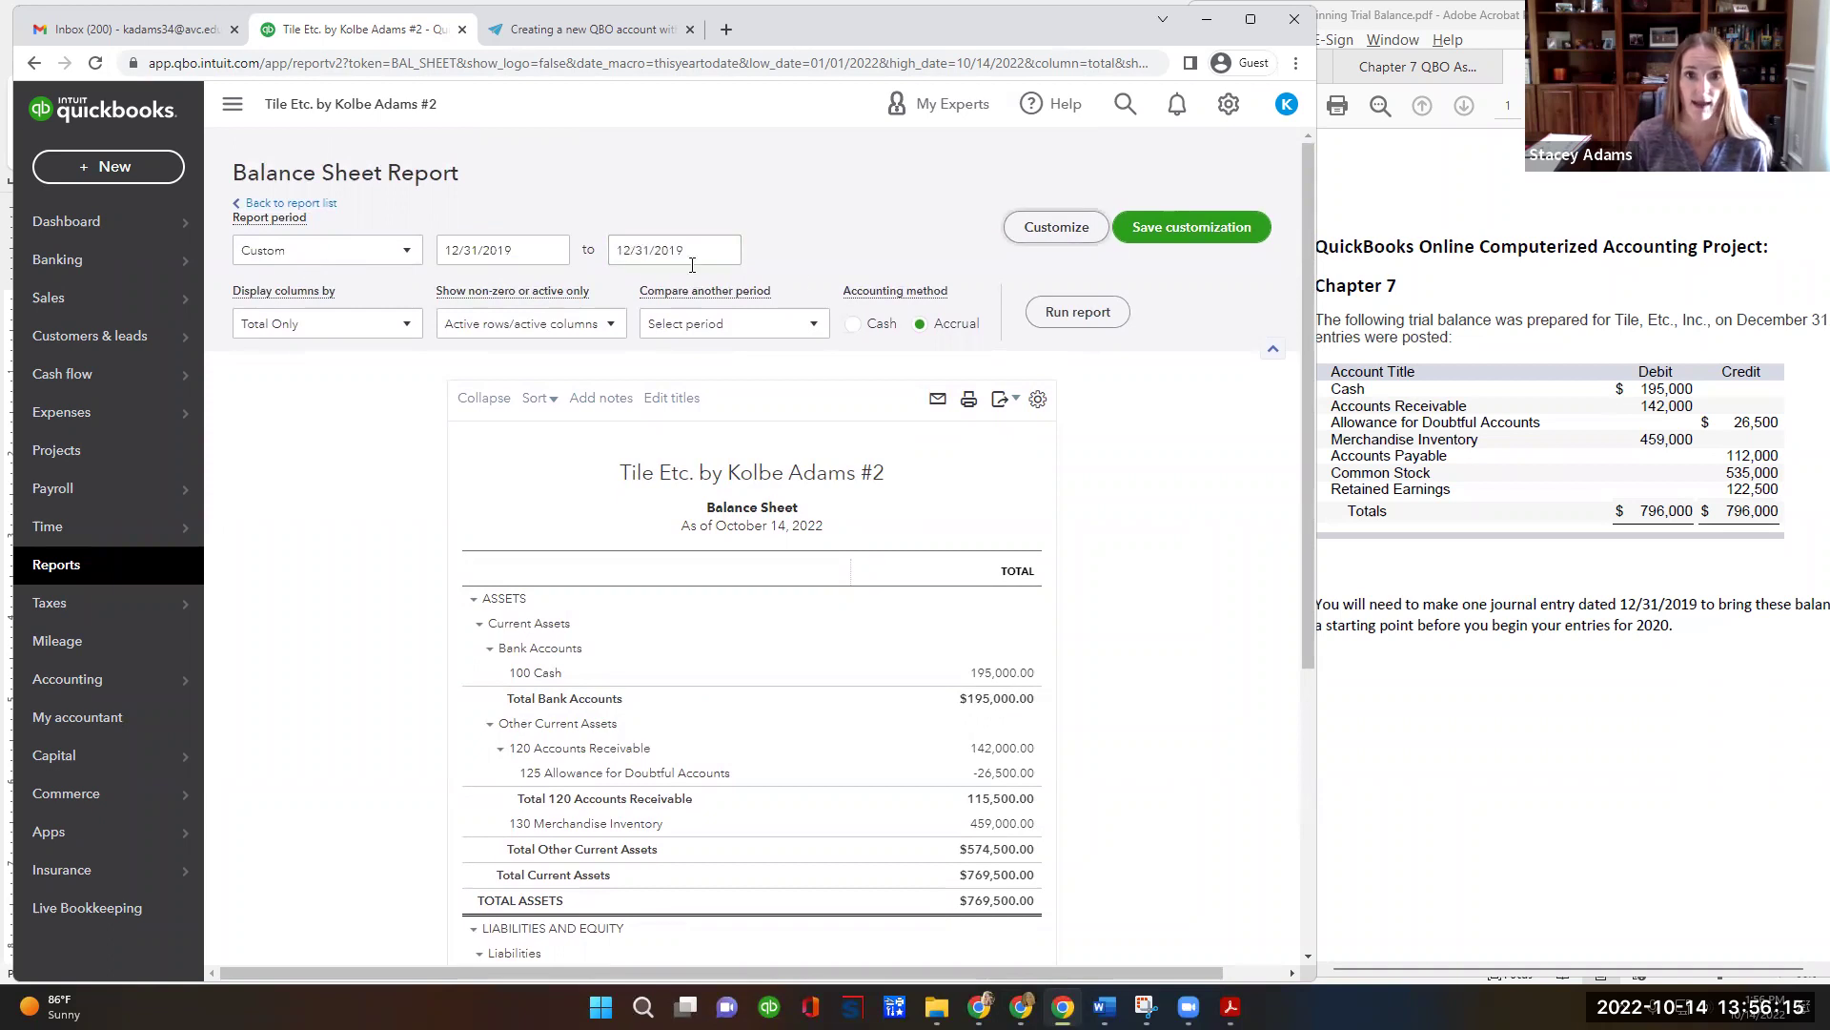
pyautogui.click(1087, 315)
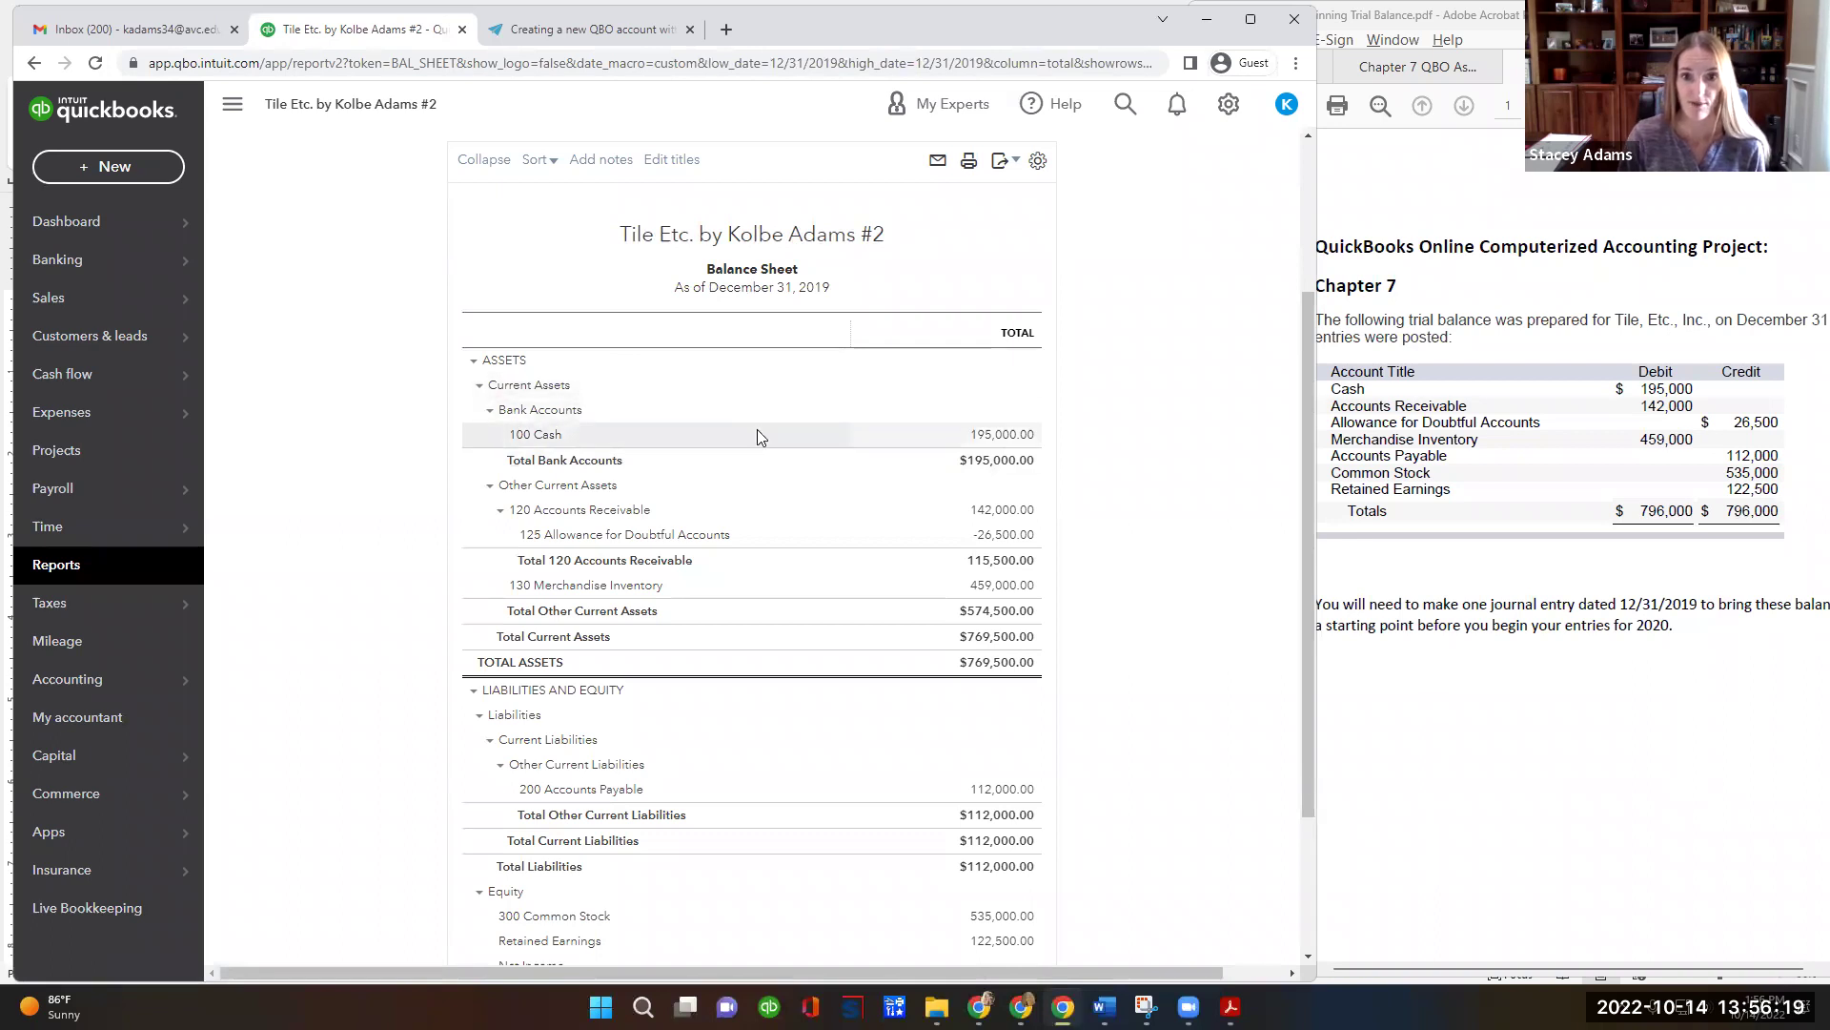
pyautogui.scroll(-3, 757, 429)
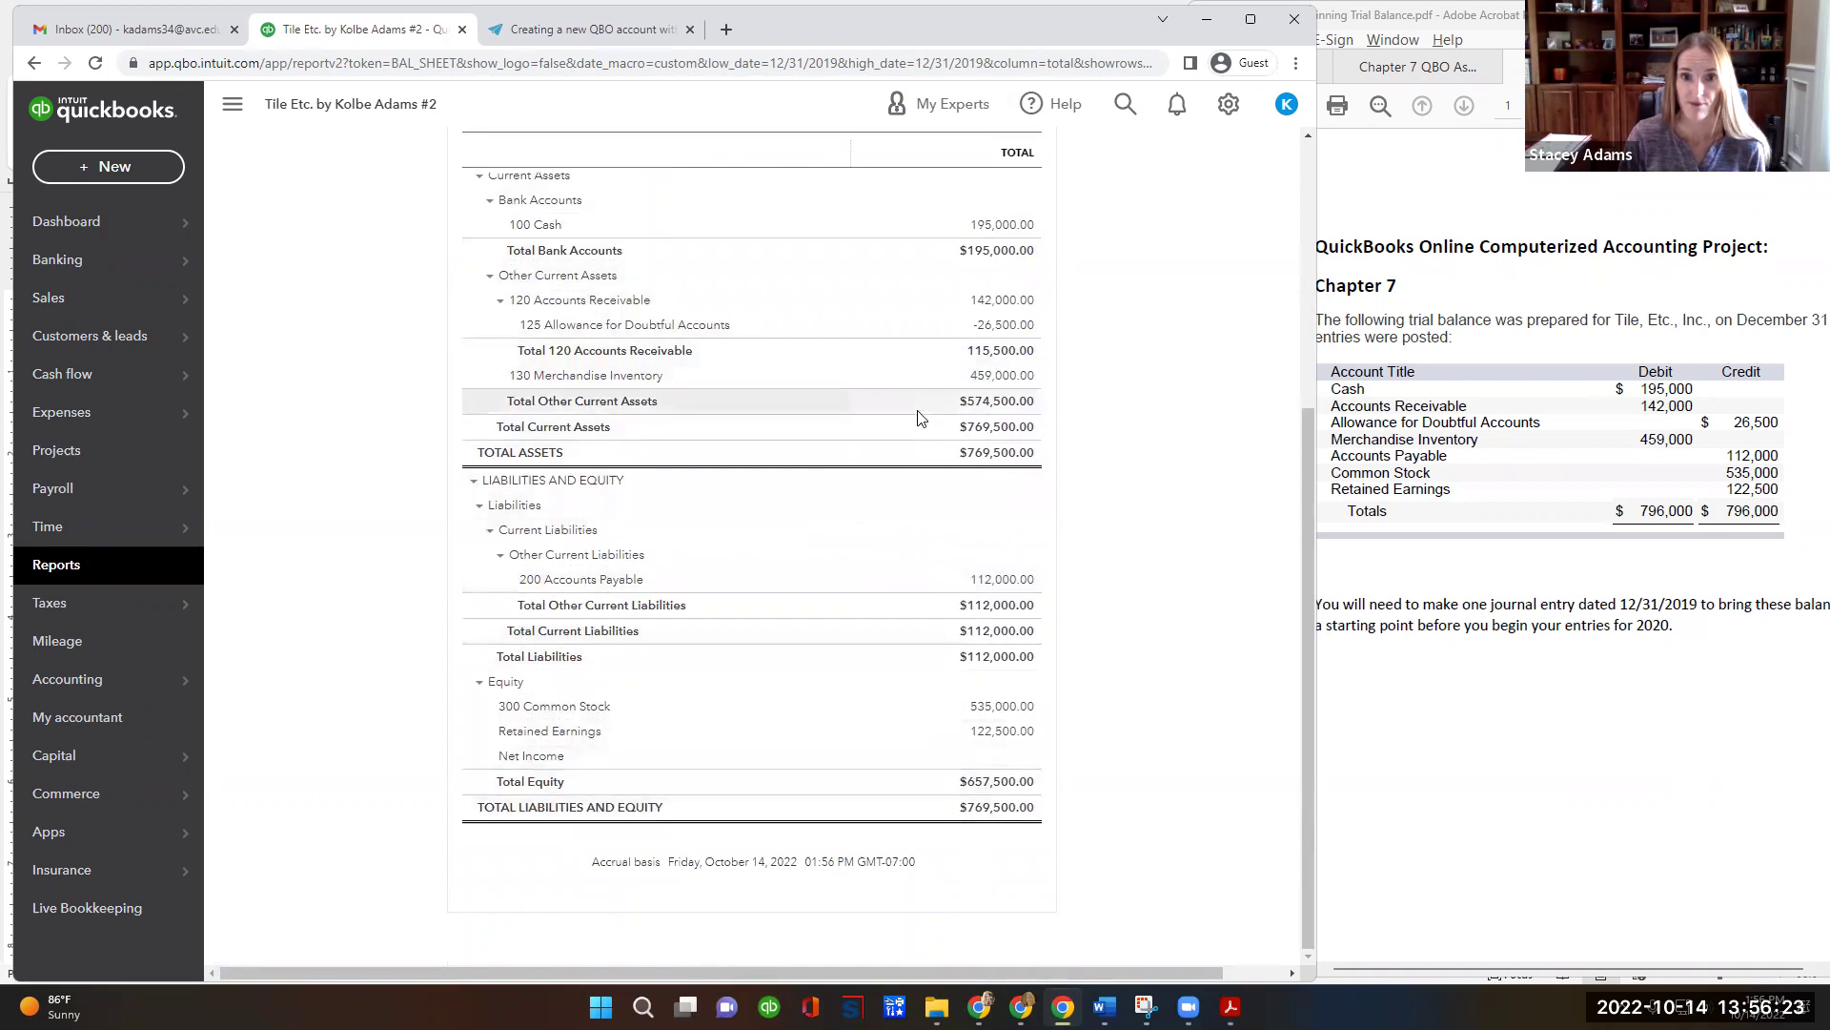
pyautogui.scroll(2, 920, 419)
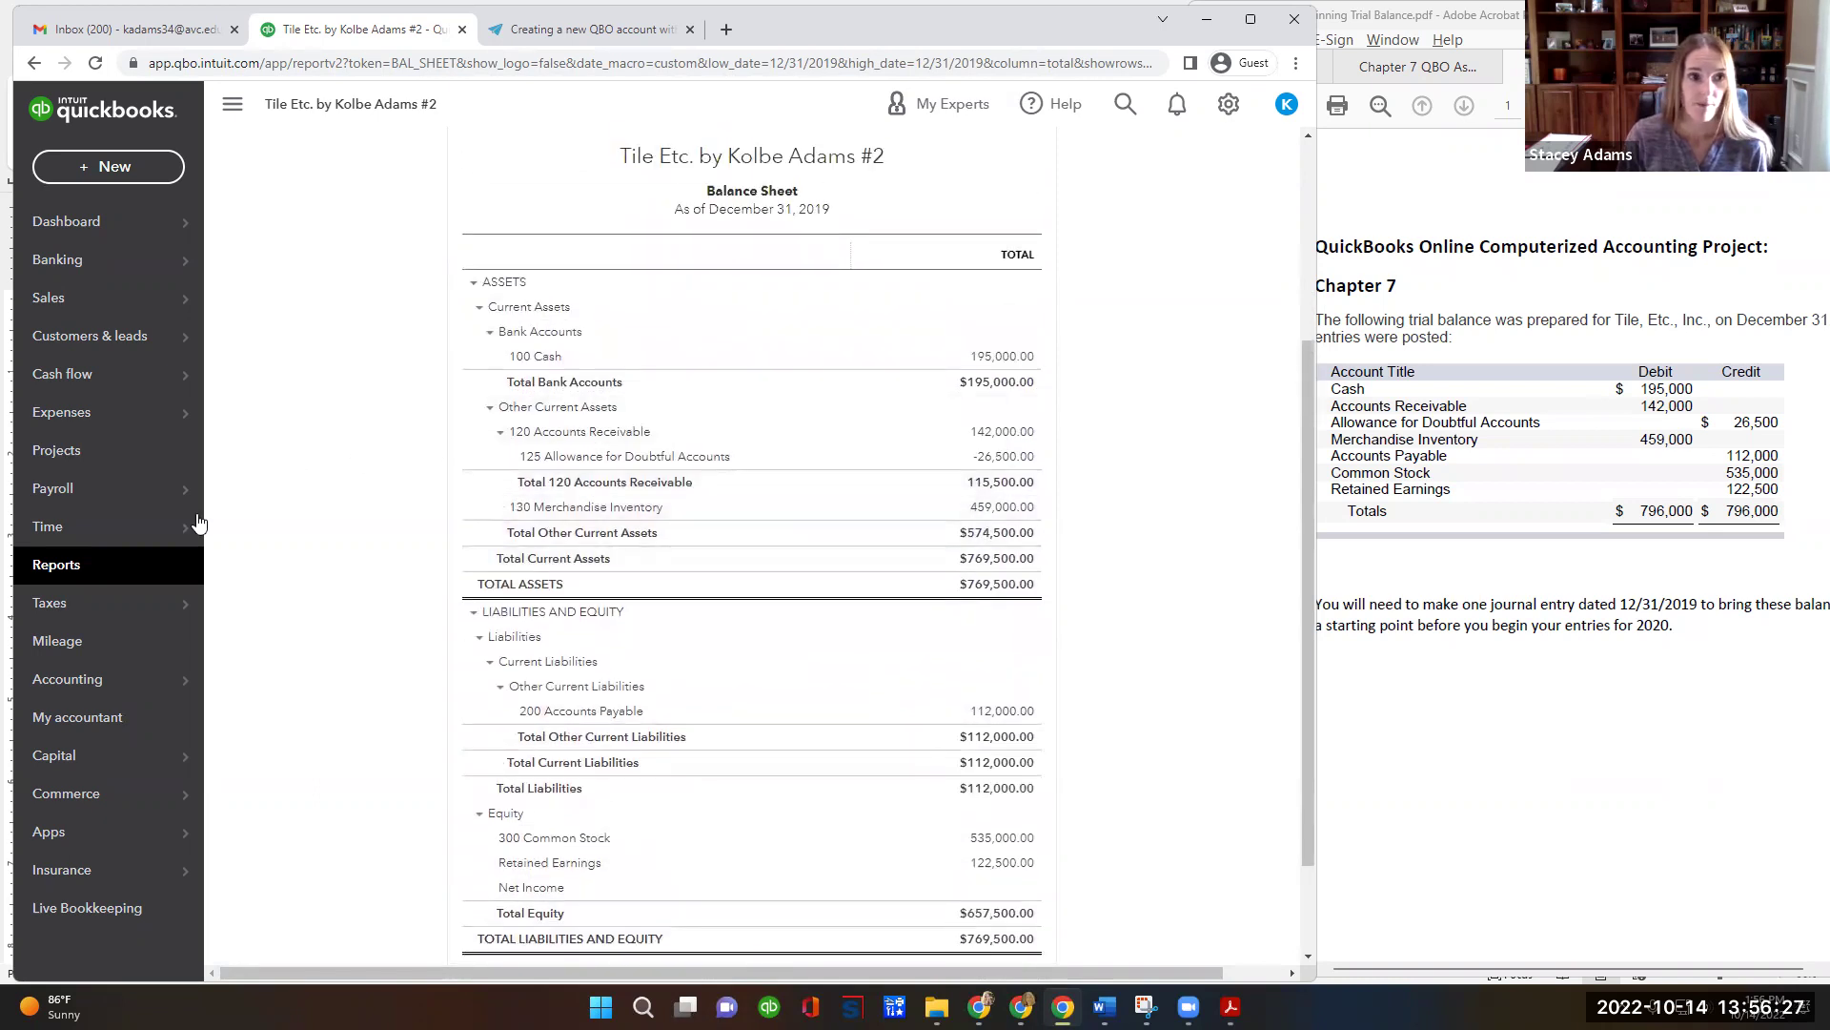
# Return to the Tile Etc. dashboard, then bring the trial balance PDF in Acrobat into focus.
pyautogui.click(77, 227)
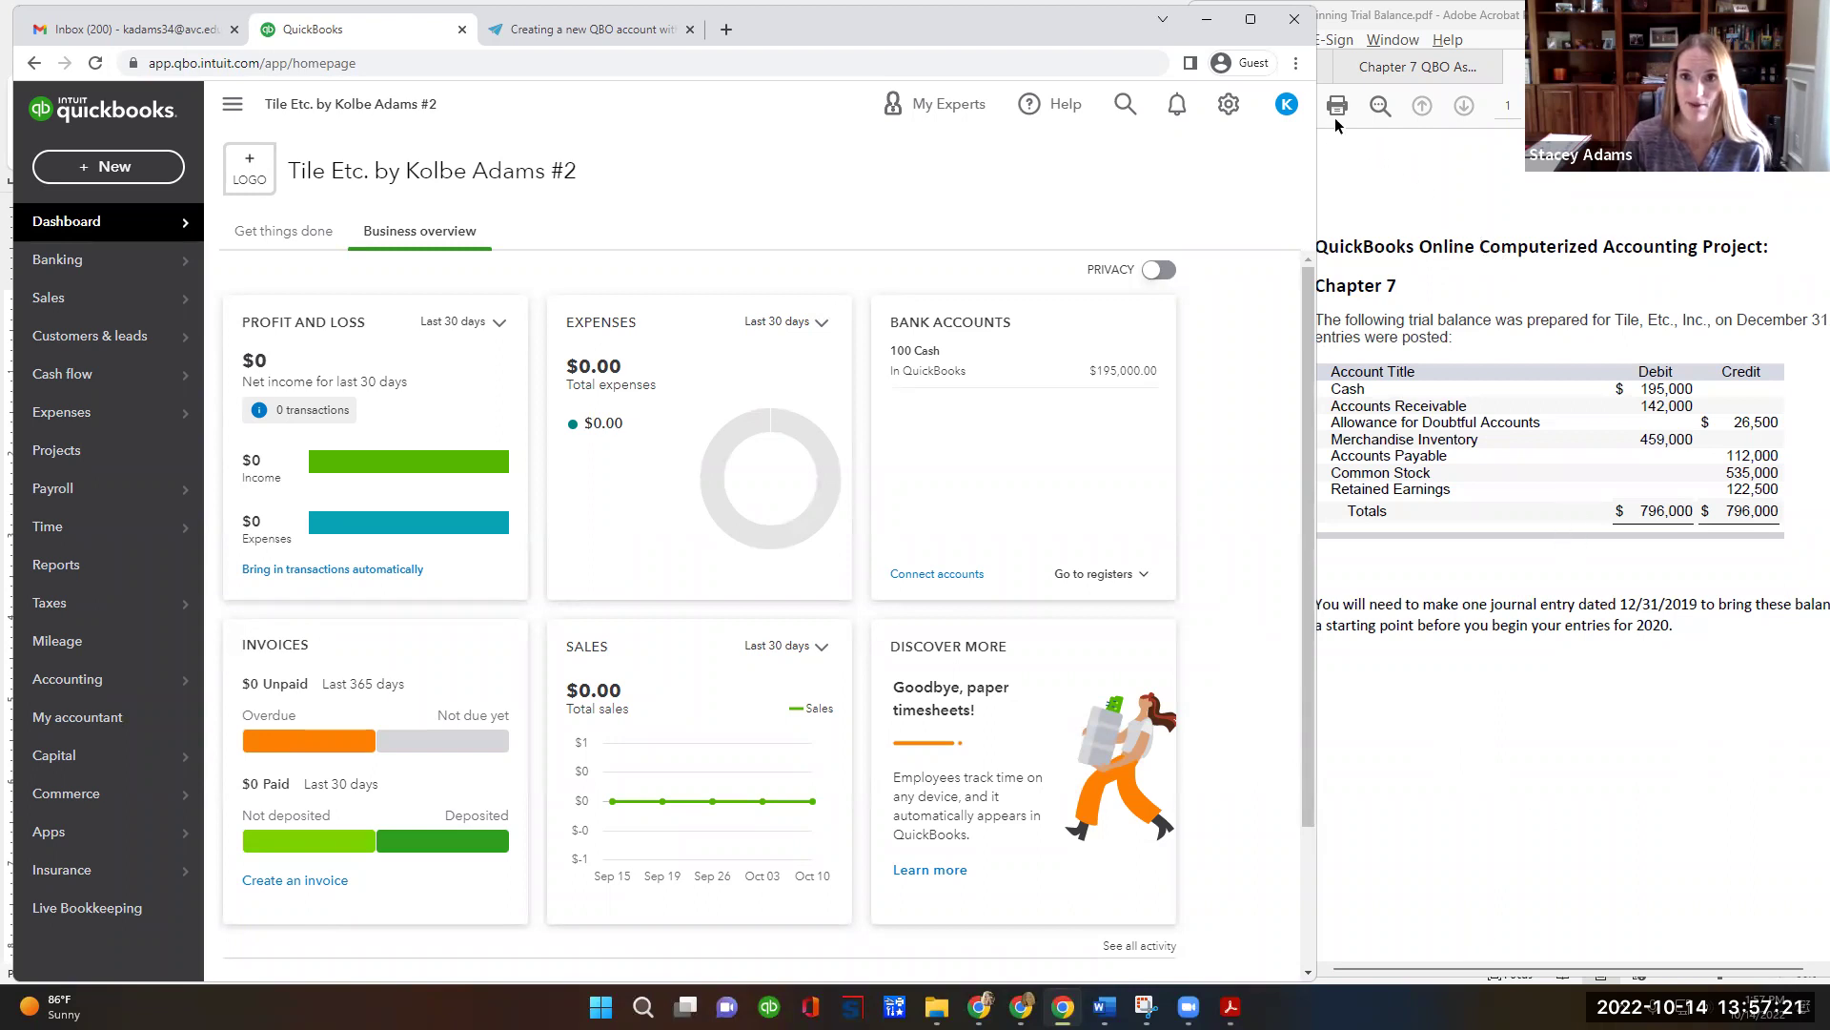
pyautogui.click(1361, 95)
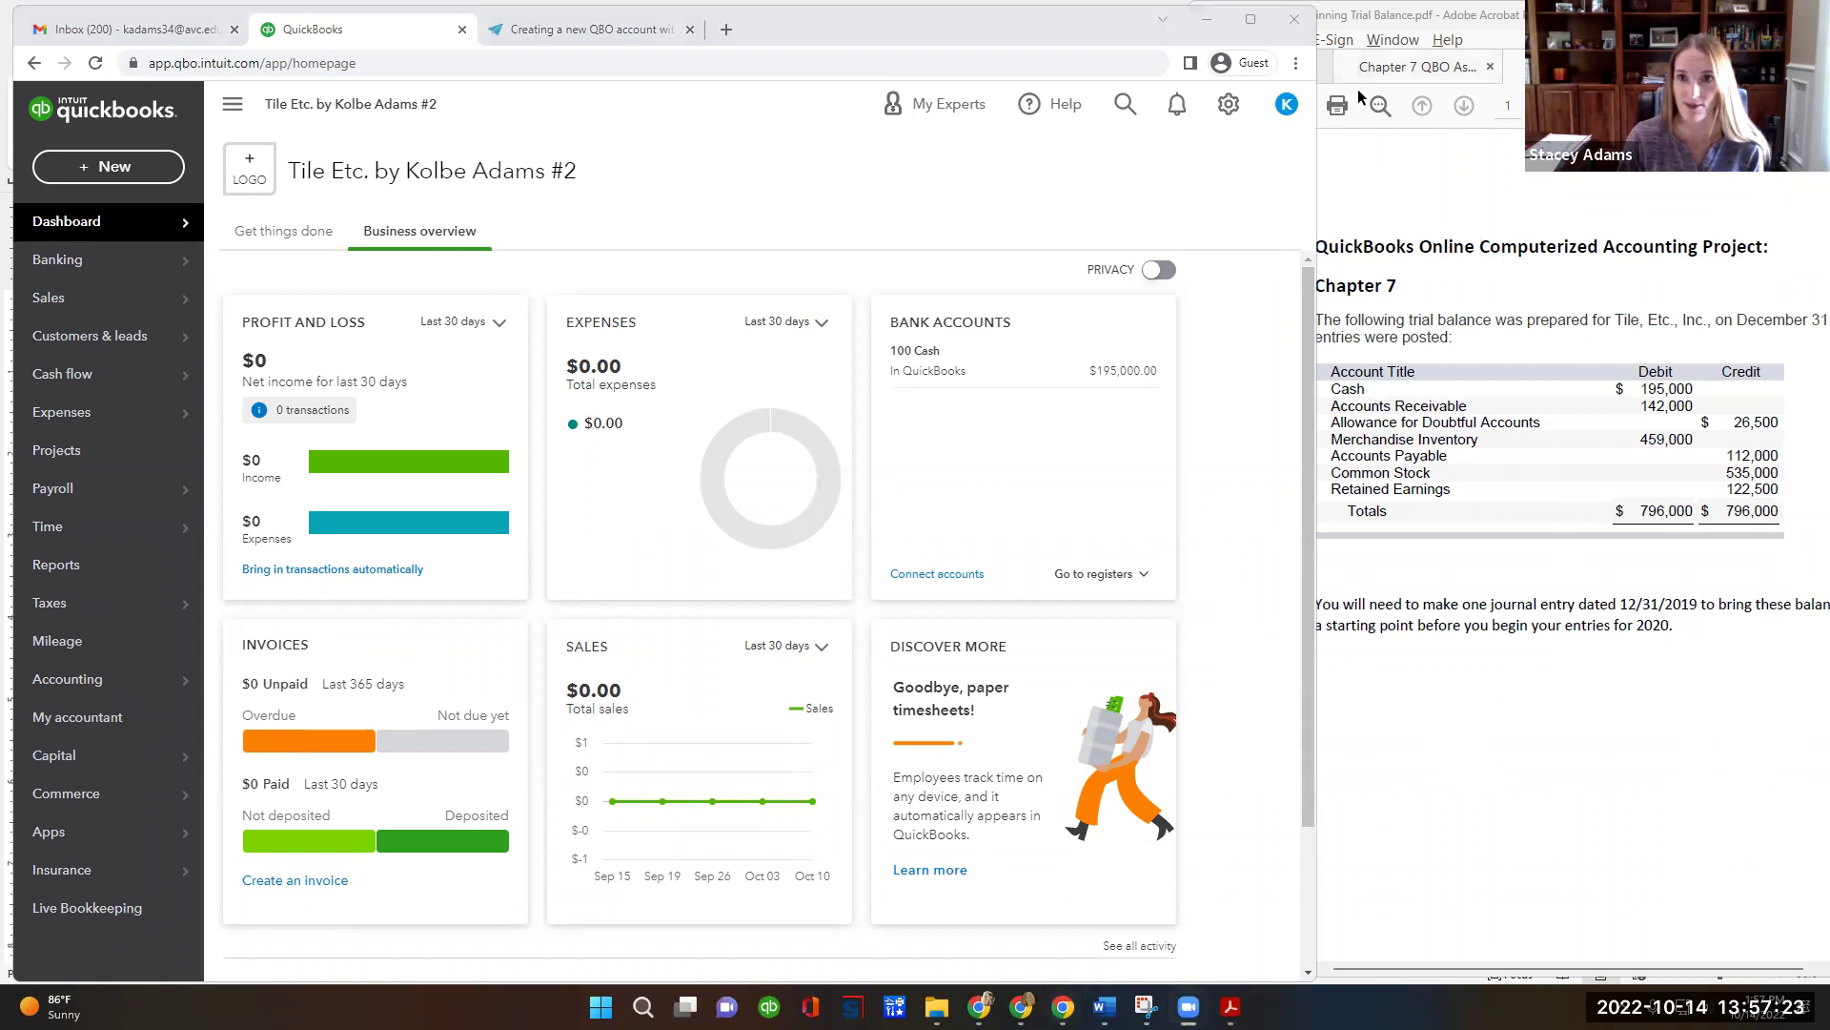